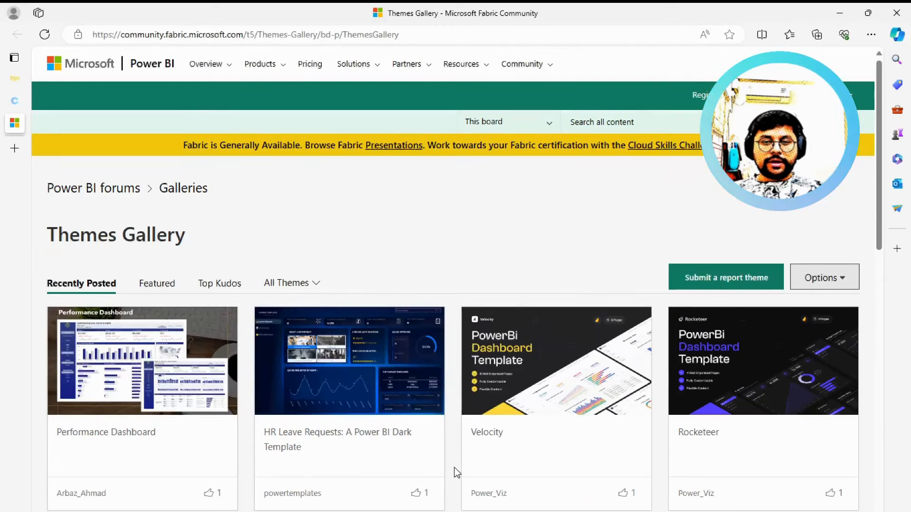
- Browse the recently posted report themes in the Power BI Themes Gallery
scroll(454, 468, "down", 10)
scroll(454, 468, "up", 4)
scroll(454, 468, "up", 6)
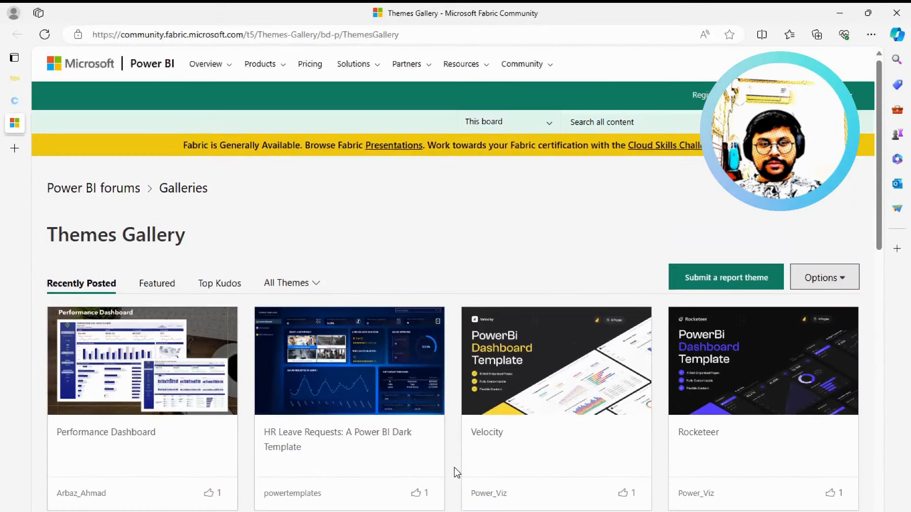
scroll(455, 468, "down", 10)
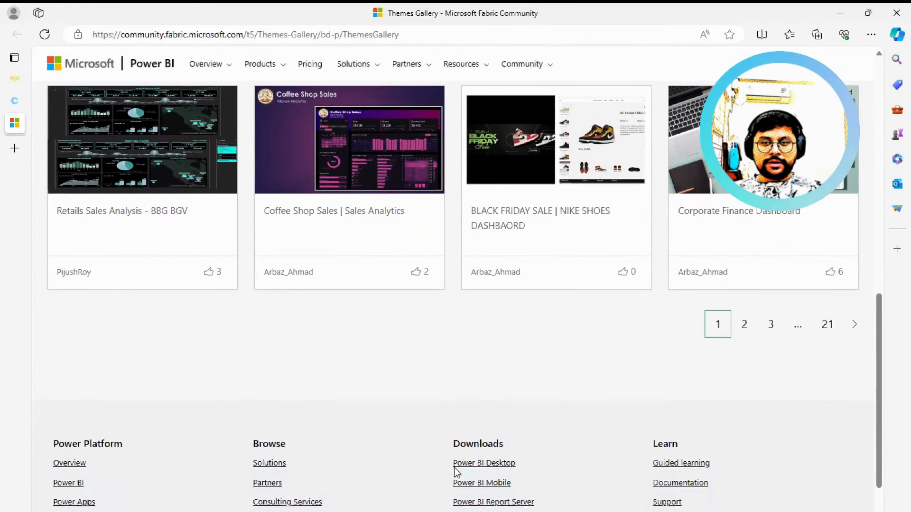
scroll(457, 416, "up", 5)
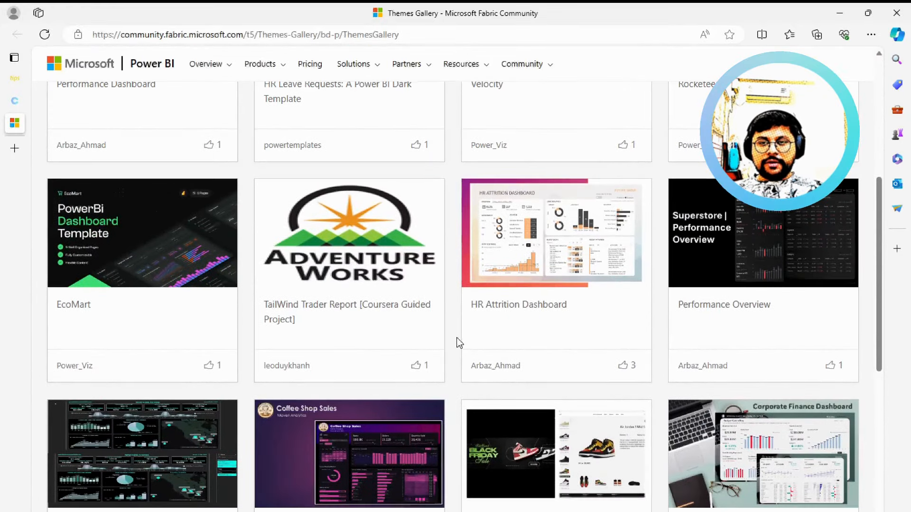
scroll(459, 343, "up", 2)
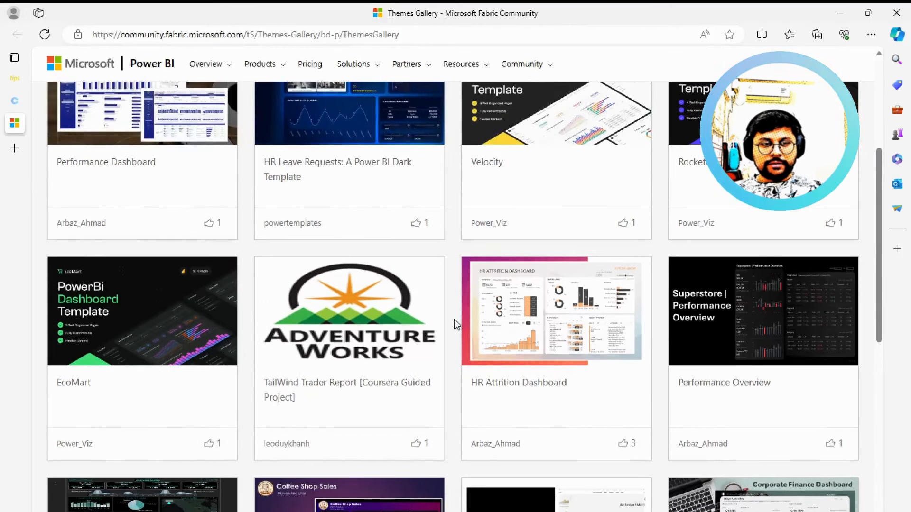
scroll(455, 261, "up", 2)
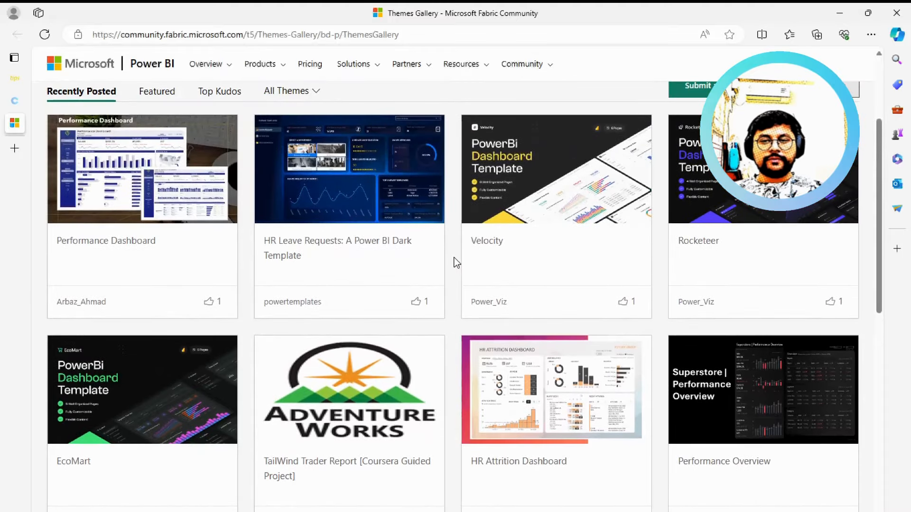
scroll(456, 262, "up", 4)
scroll(456, 262, "up", 1)
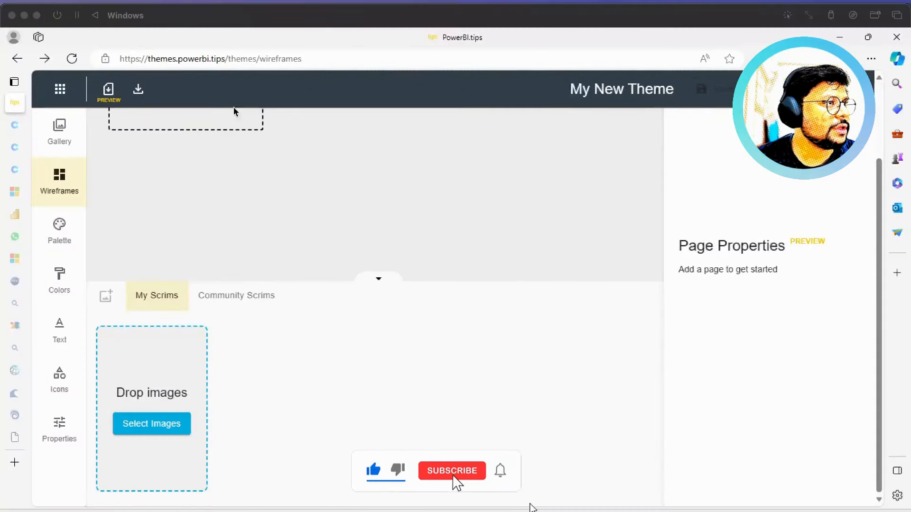
left_click(420, 196)
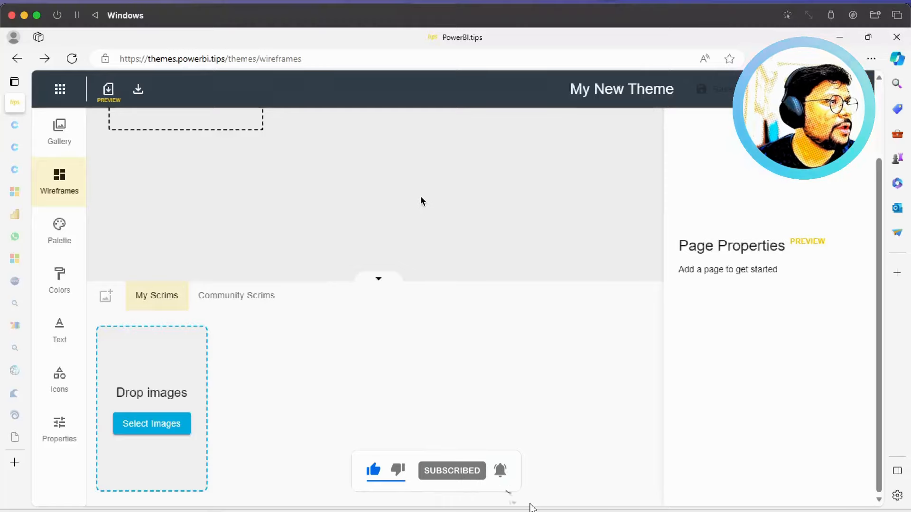
scroll(421, 197, "up", 2)
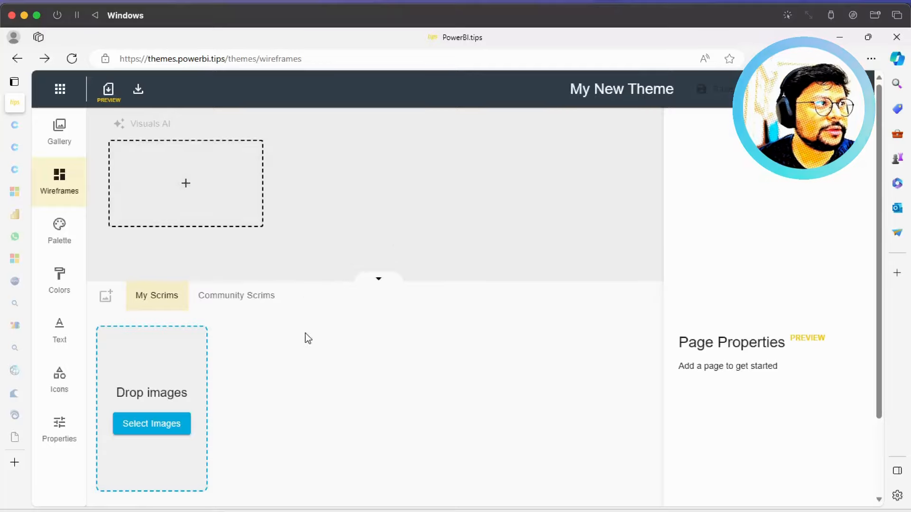
scroll(307, 337, "down", 2)
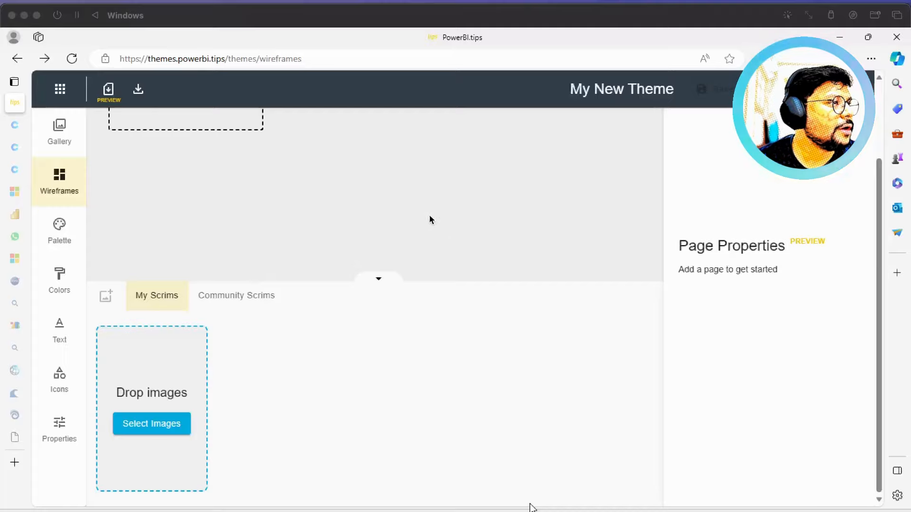
left_click(420, 198)
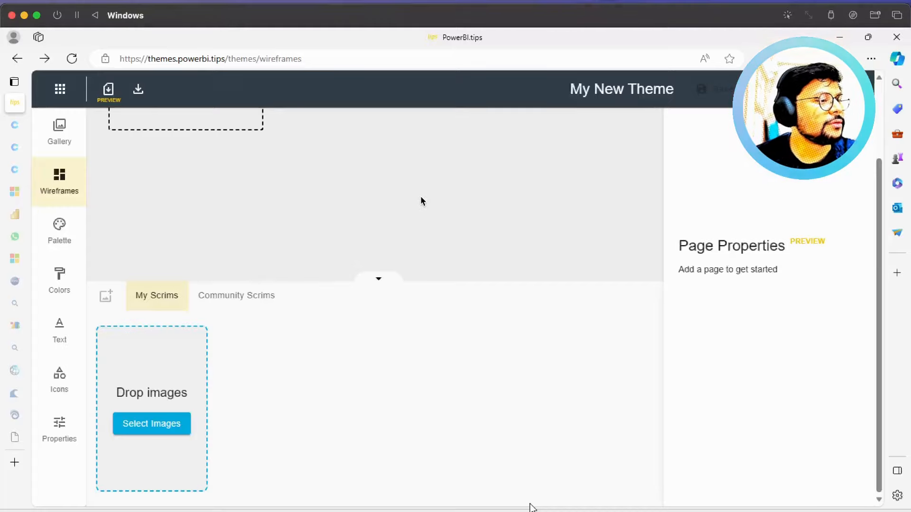
scroll(422, 199, "up", 2)
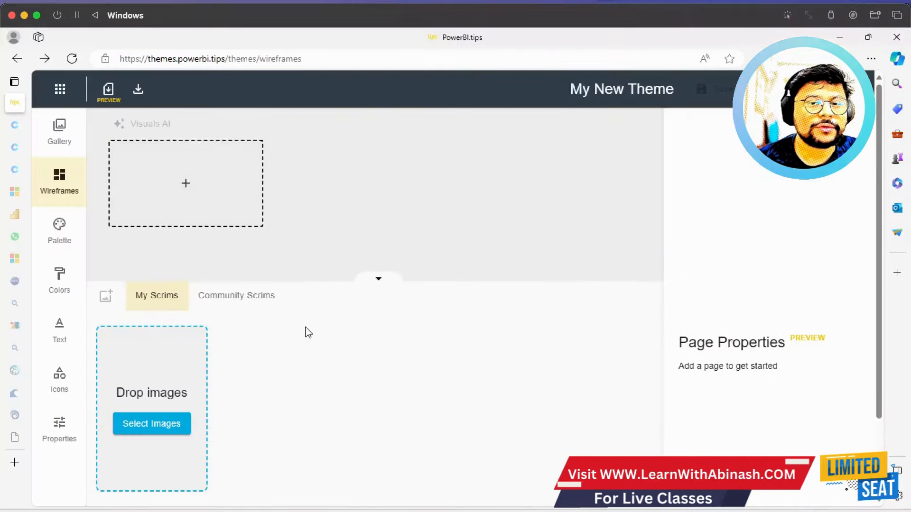
- Add two blank 16:9 pages to the wireframe and make Page 1 the active page
left_click(206, 165)
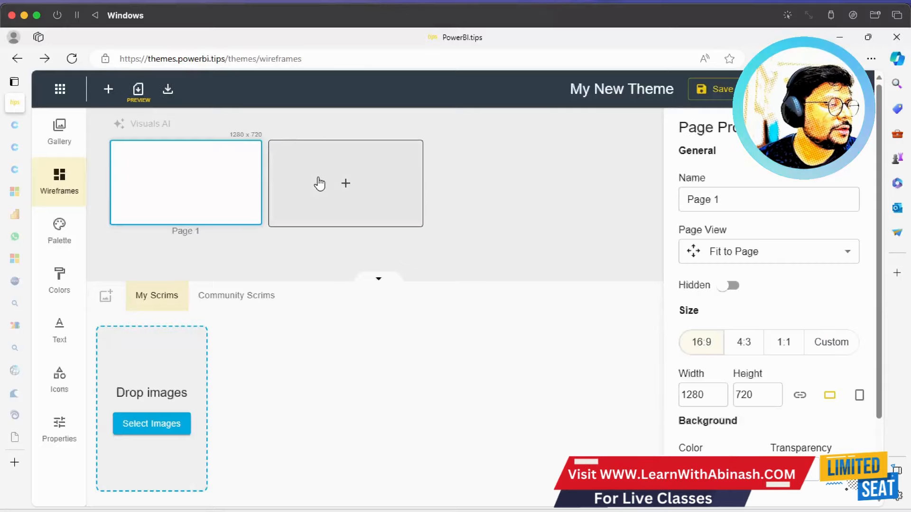
left_click(321, 183)
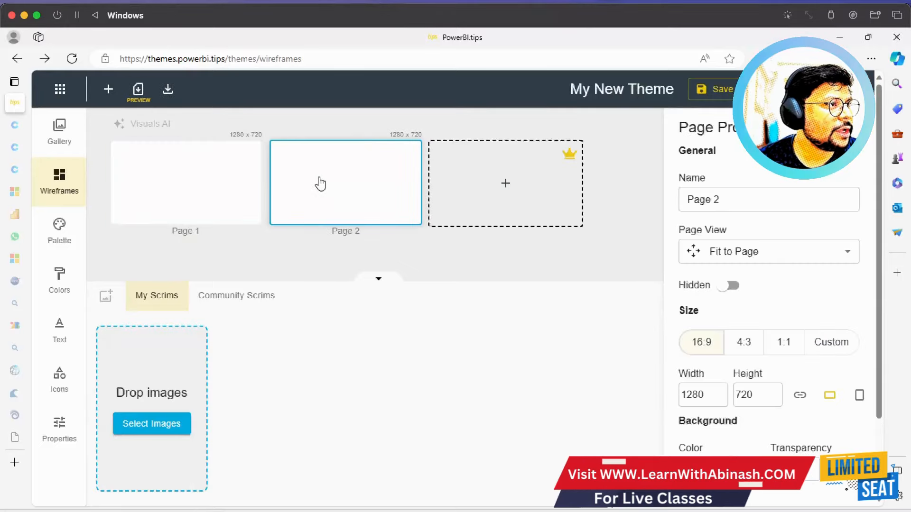
left_click(207, 183)
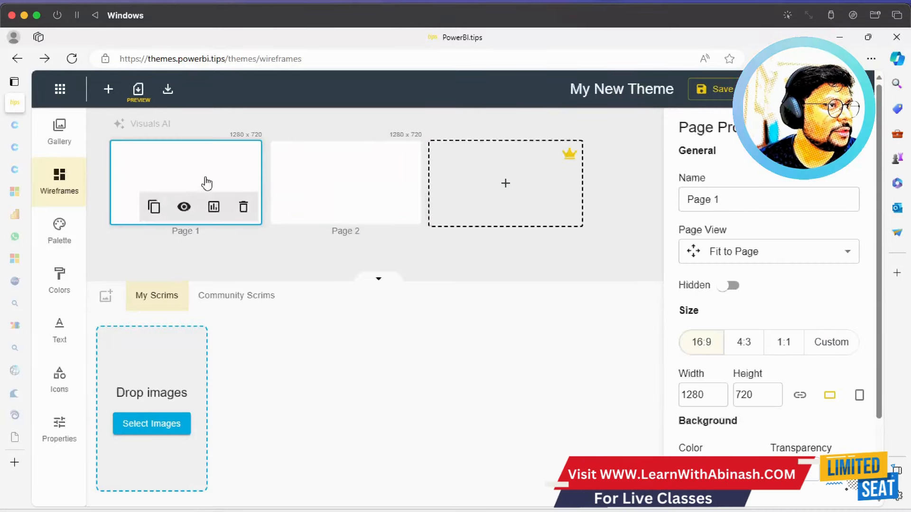
- Upload 1.png, 2.png and Power BI Custom background.png to the personal scrims
left_click(177, 425)
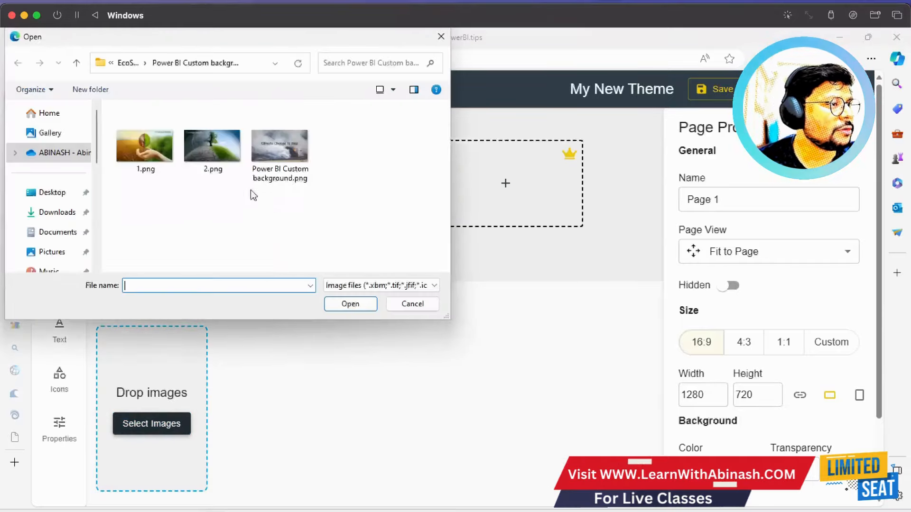
left_click(156, 152)
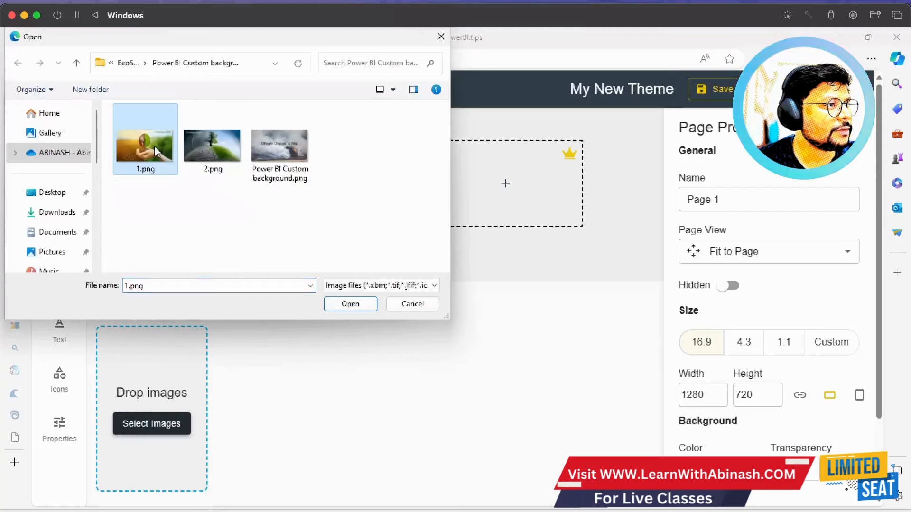
left_click(347, 308)
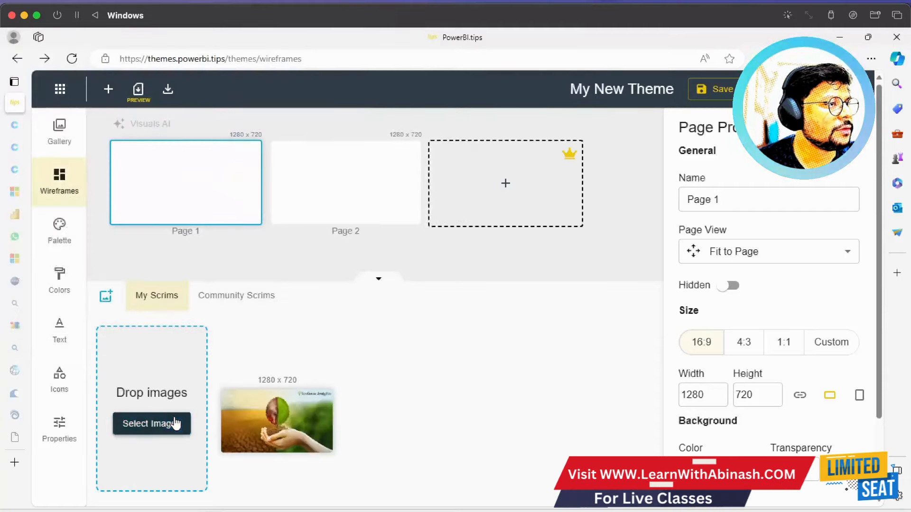
left_click(202, 150)
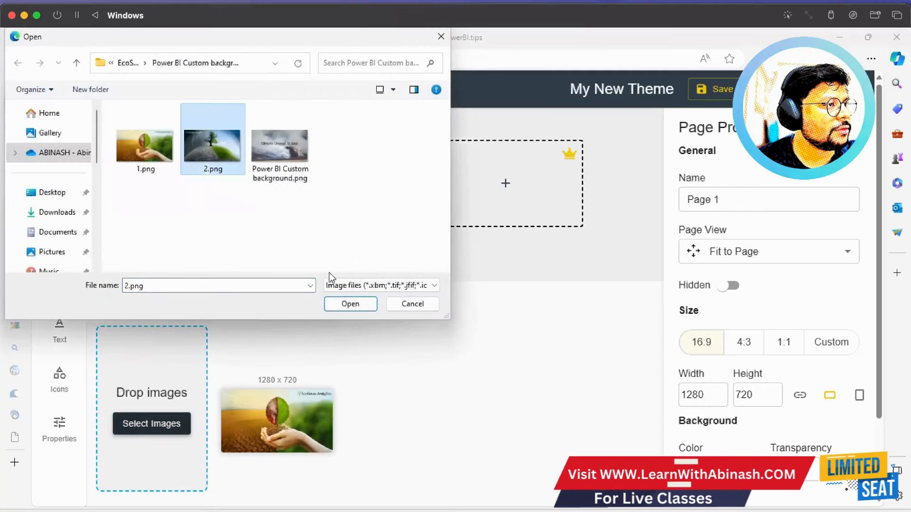
left_click(352, 304)
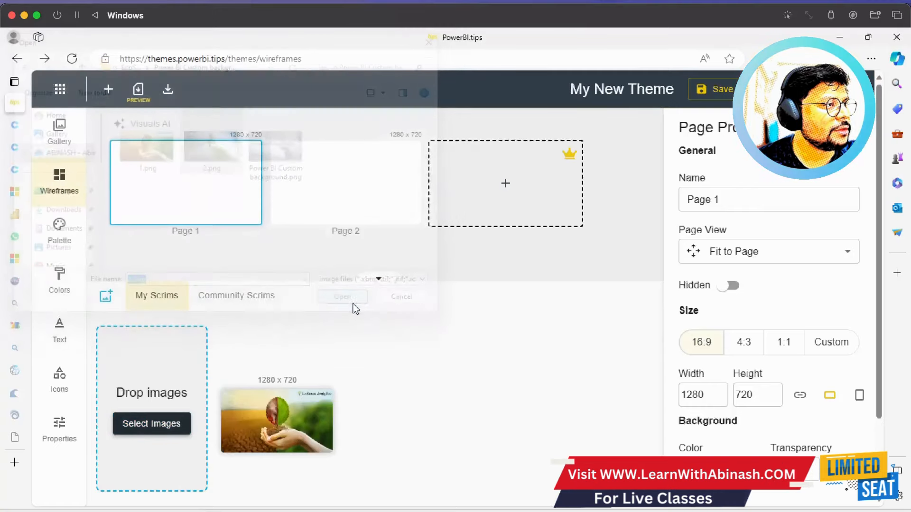
left_click(154, 430)
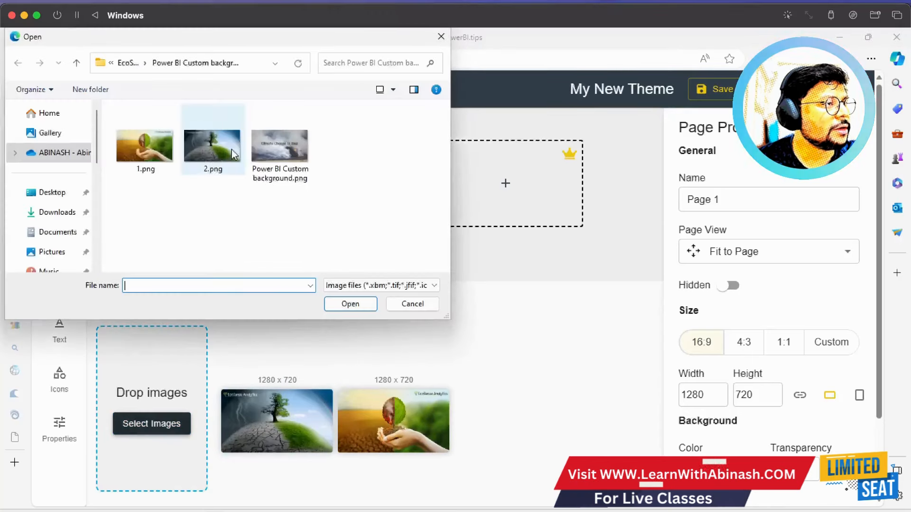
left_click(283, 151)
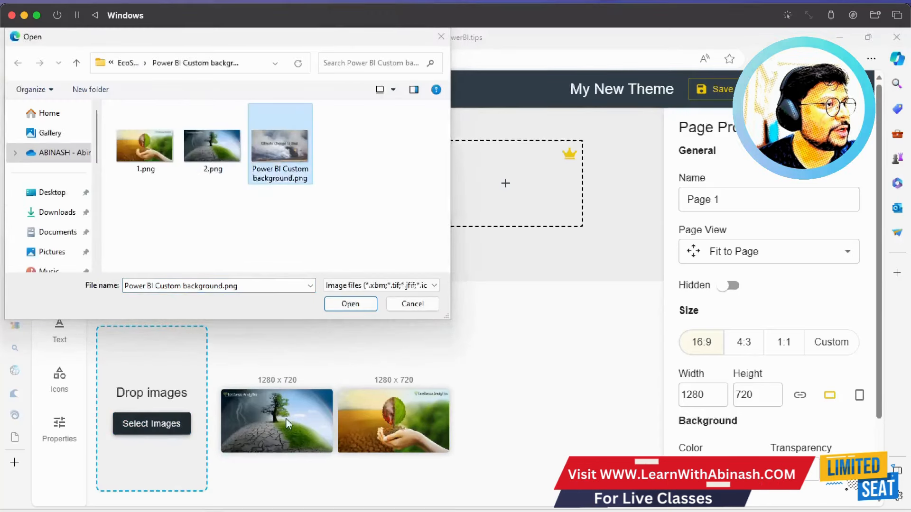
left_click(351, 304)
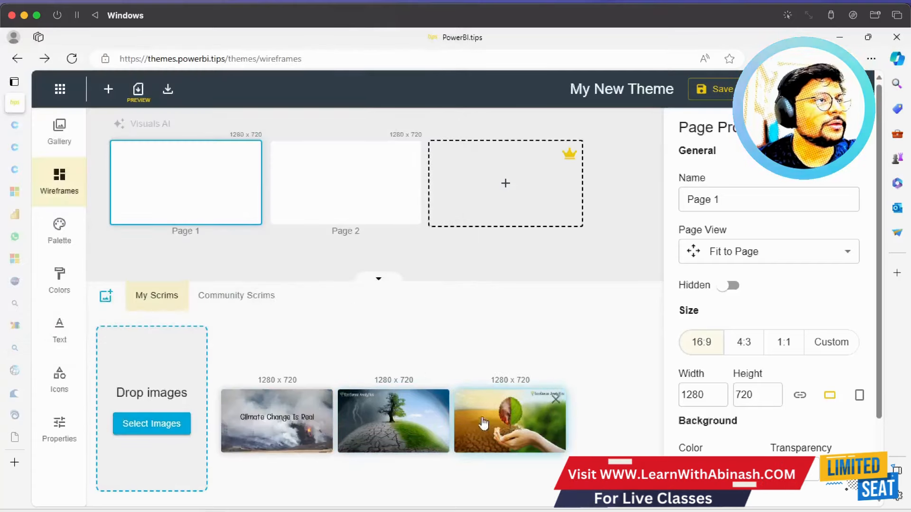
- Apply the 1.png scrim to Page 1 and the 2.png scrim to Page 2
left_click(493, 432)
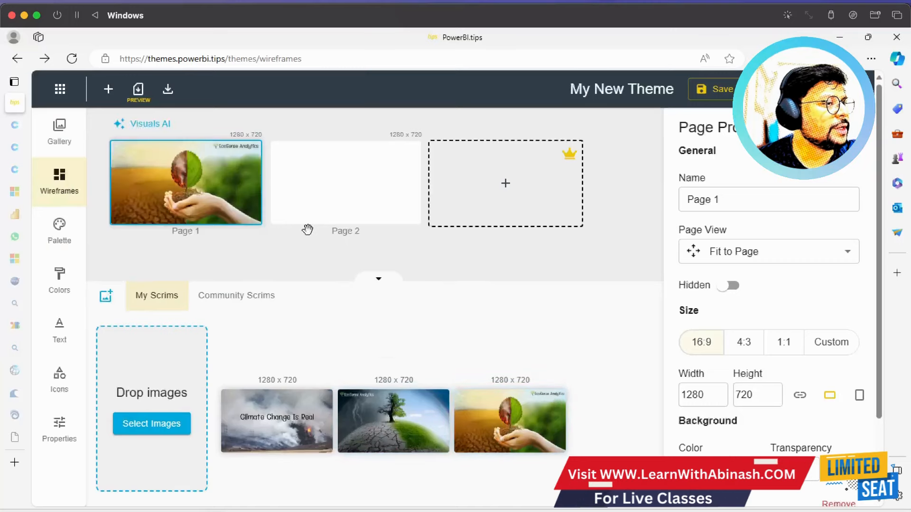
left_click(313, 183)
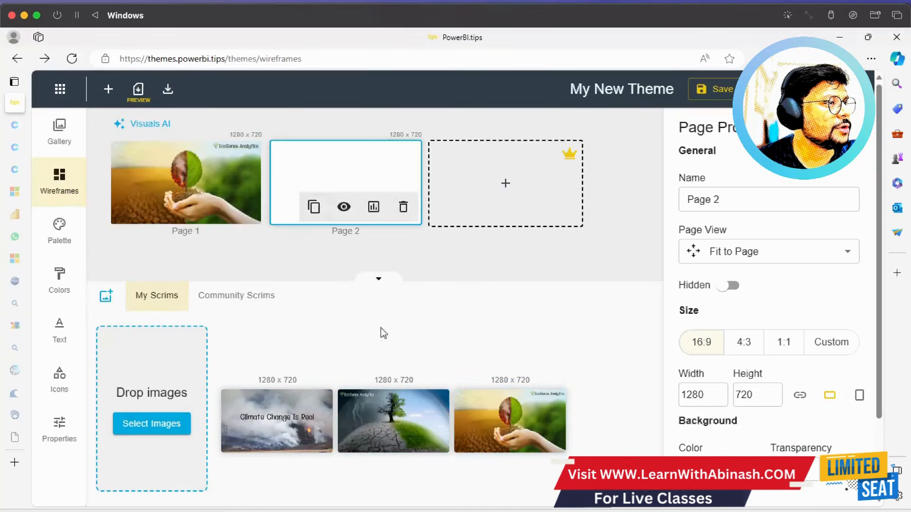
left_click(403, 417)
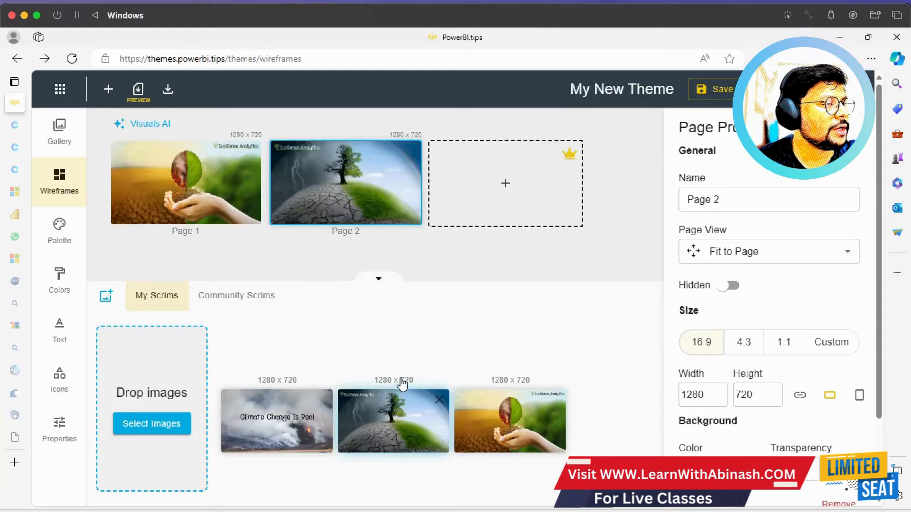
- Replace Page 2 with a new page that uses the Power BI Custom background.png scrim
mouse_move(376, 175)
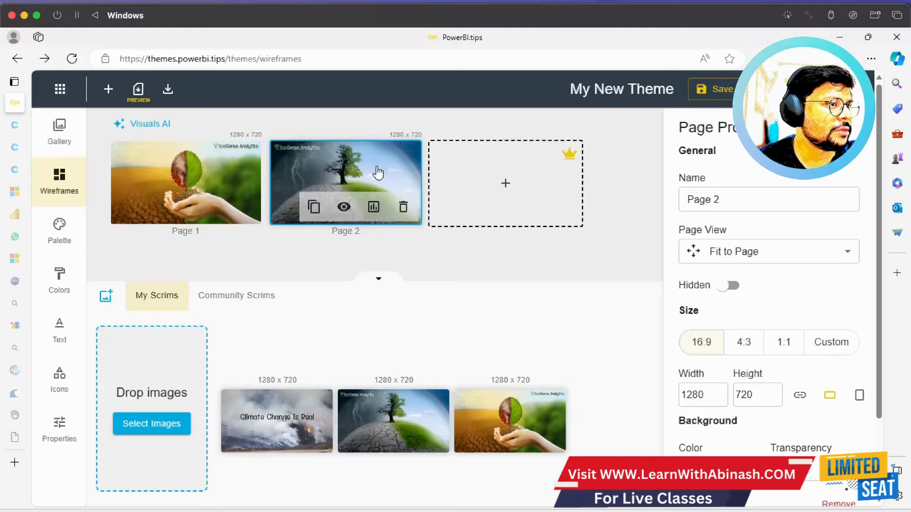
left_click(401, 208)
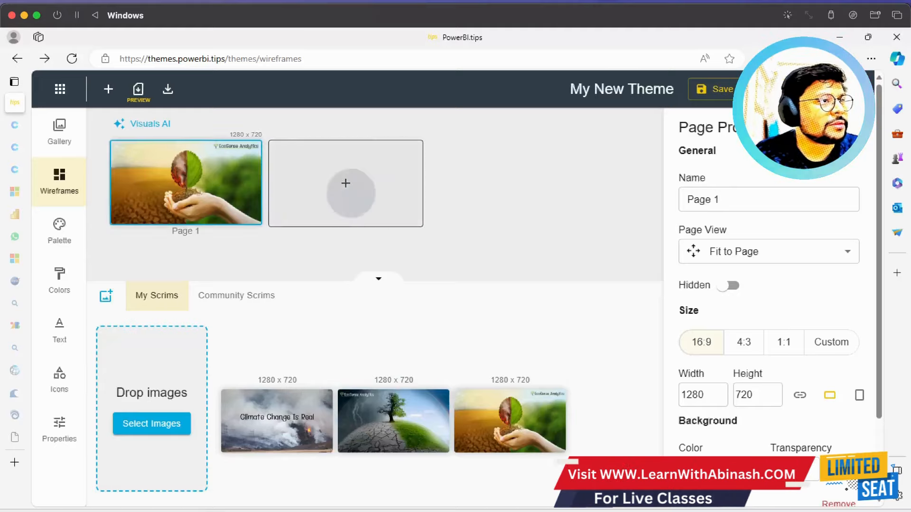
left_click(345, 183)
left_click(302, 426)
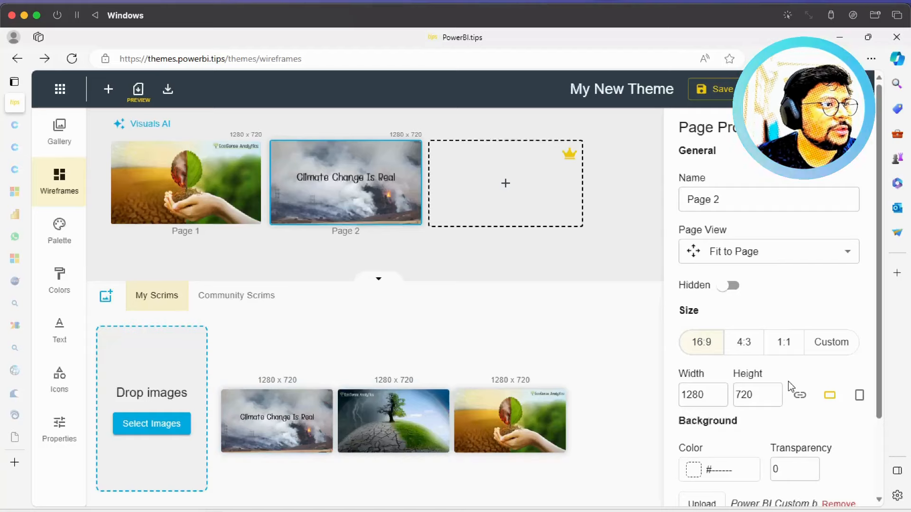
- Review Page 2's background properties and browse the ready-made community scrims
scroll(790, 387, "down", 2)
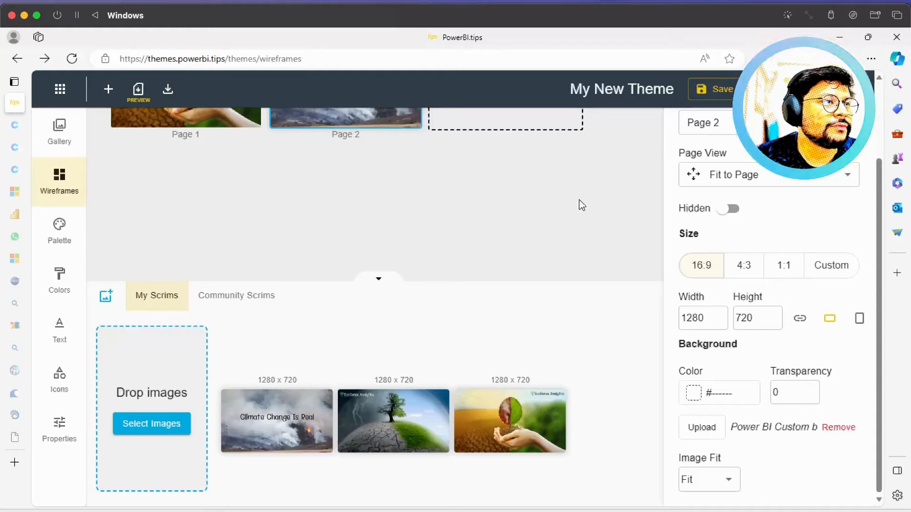
left_click(246, 299)
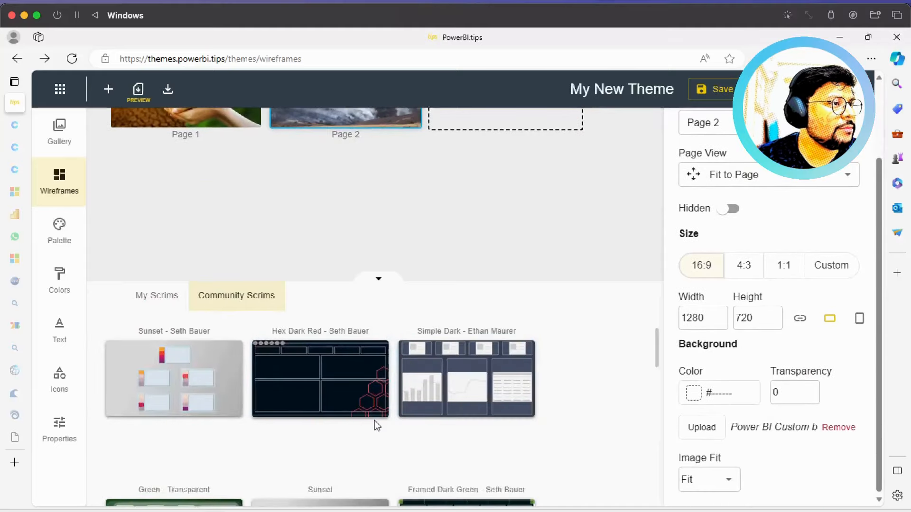
scroll(499, 363, "down", 5)
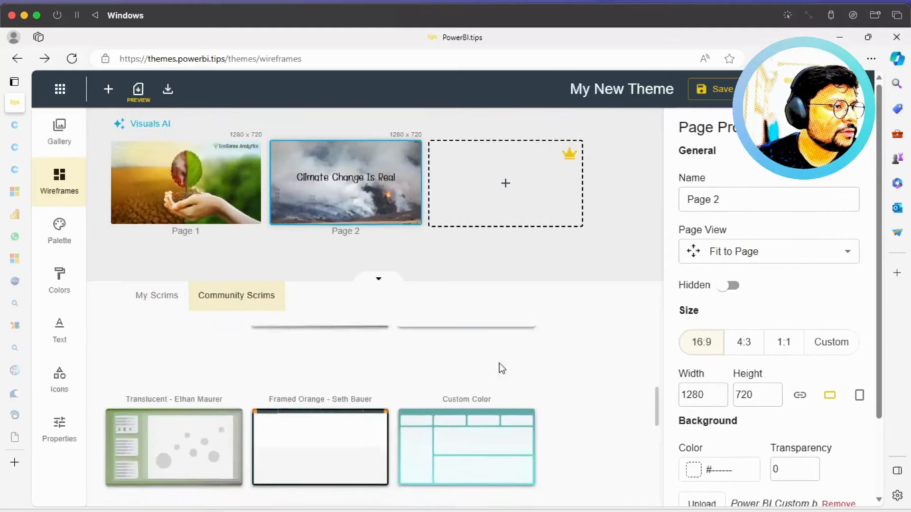
scroll(482, 407, "down", 5)
scroll(481, 407, "down", 1)
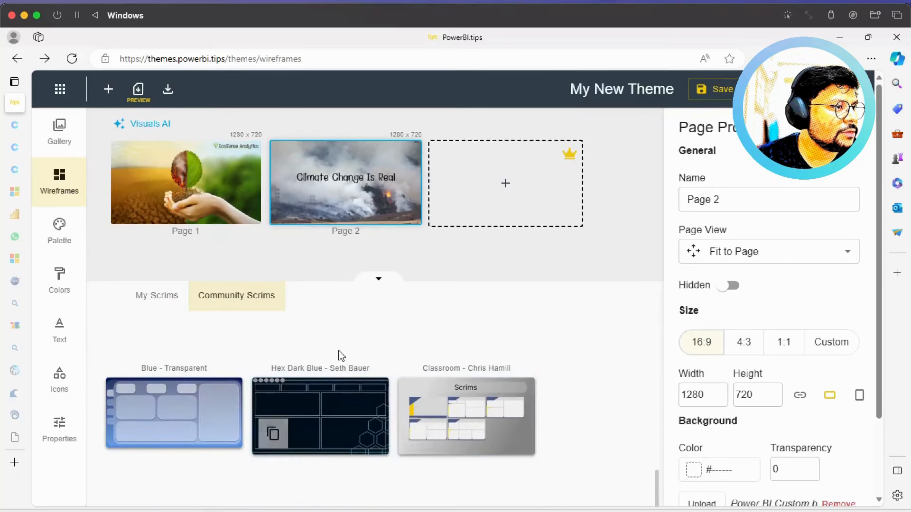
scroll(339, 356, "up", 3)
scroll(340, 356, "up", 5)
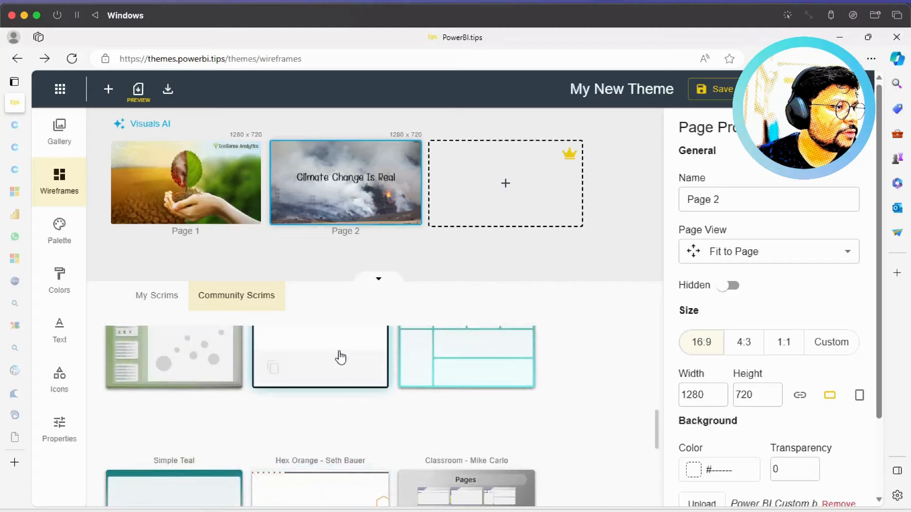
scroll(339, 360, "up", 3)
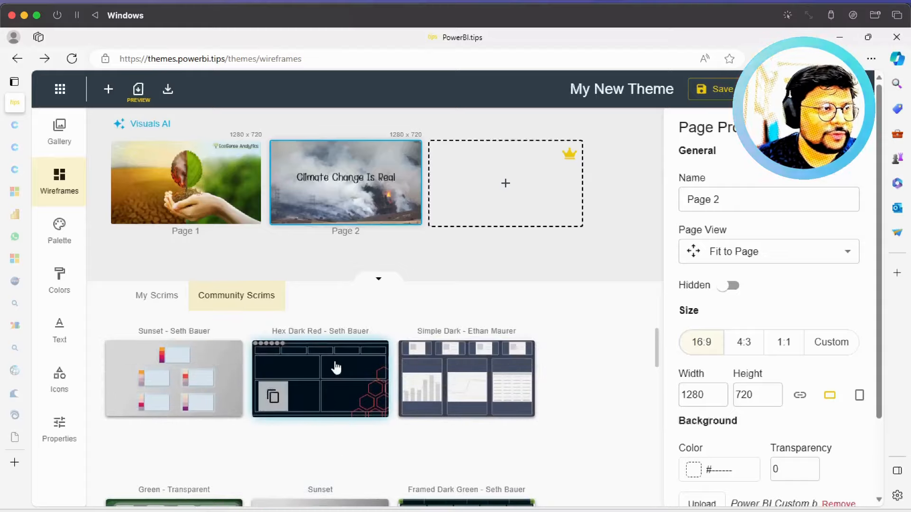
scroll(337, 367, "down", 3)
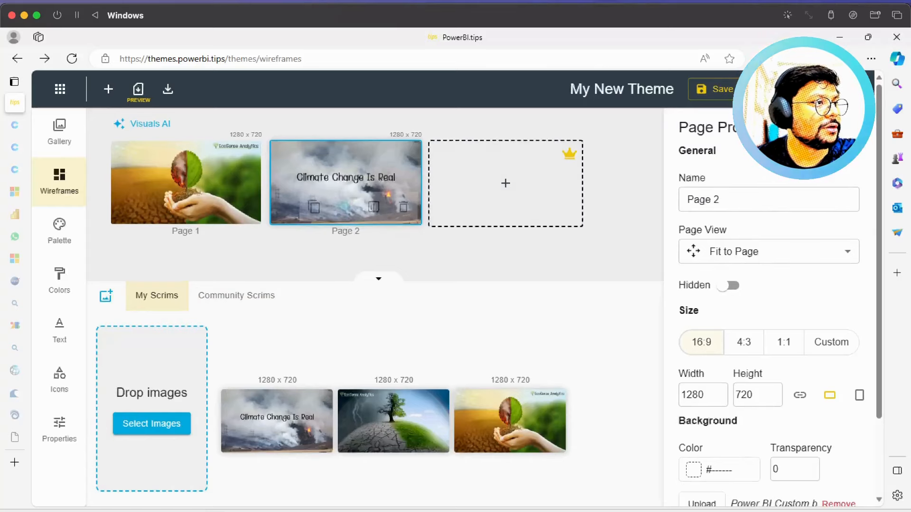
- Try to rename the first wireframe page as Main Page 1
left_click(239, 181)
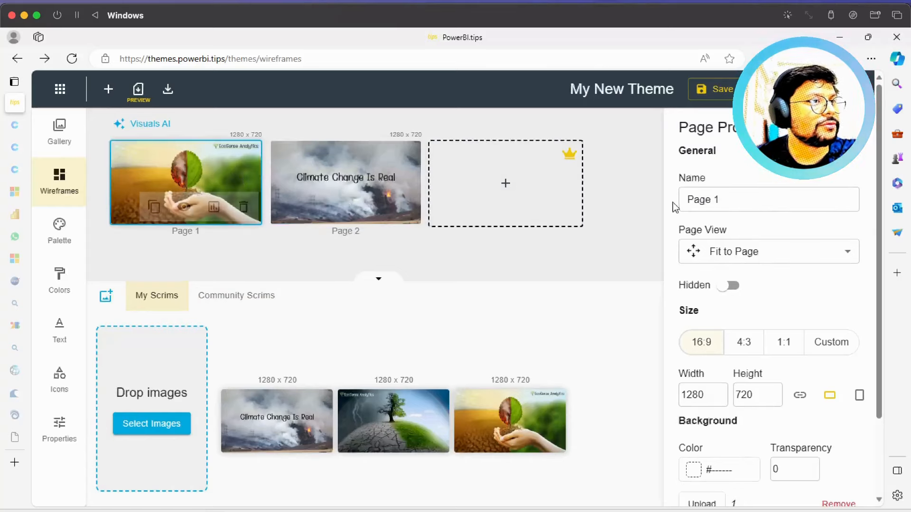
triple_click(713, 197)
left_click(715, 195)
triple_click(715, 193)
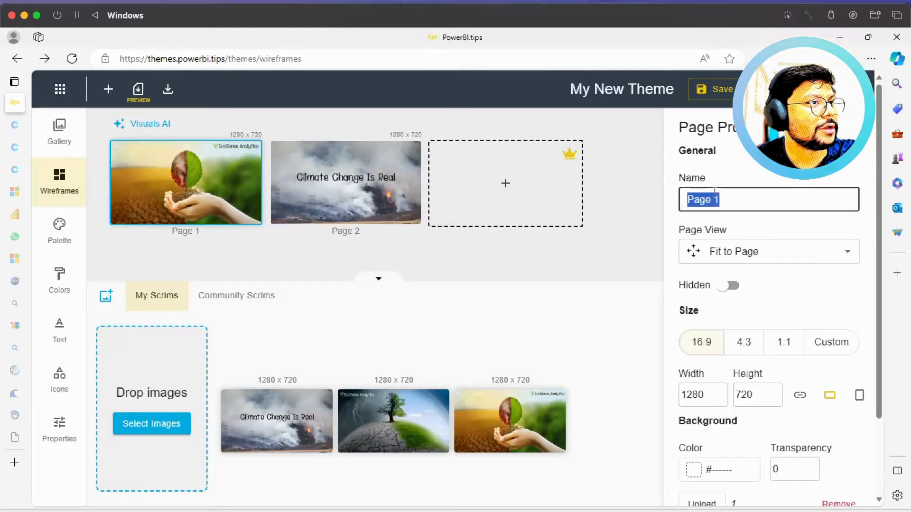
type("Main")
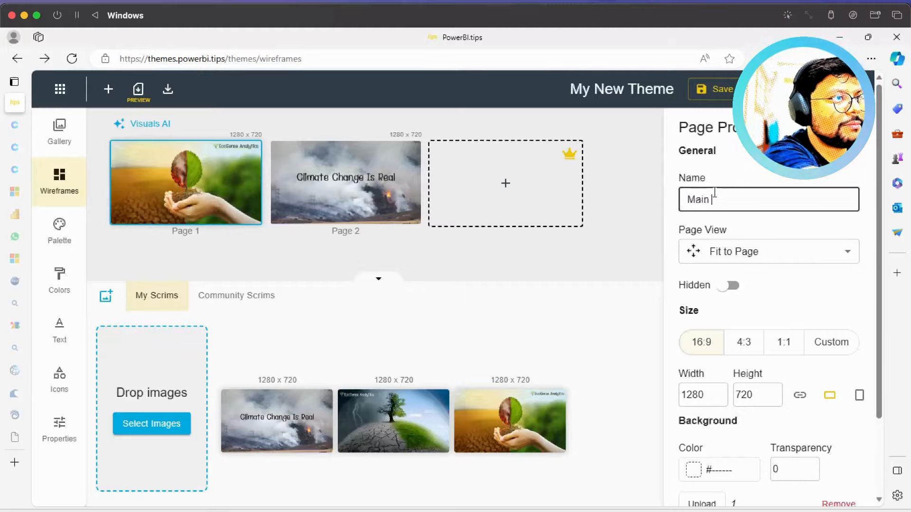
type(" Page")
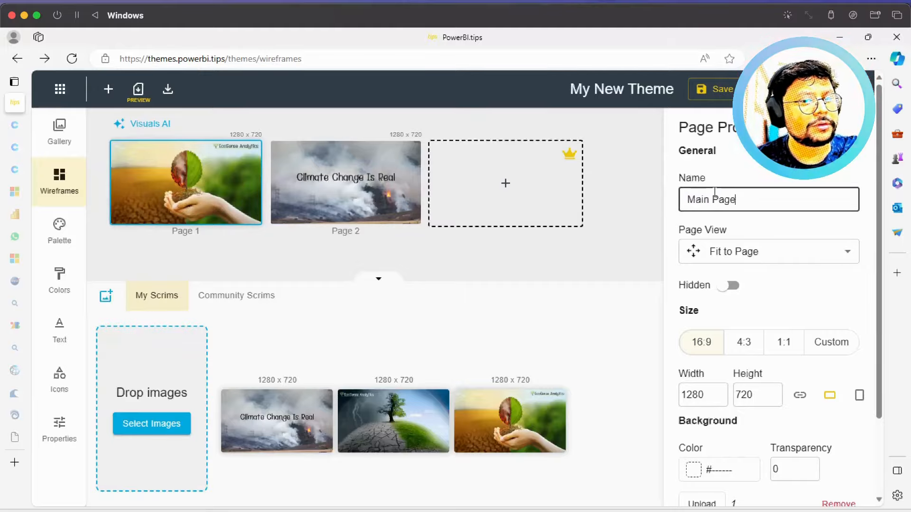
type(" 1")
- Rename the second wireframe page as Main Page 2
left_click(375, 178)
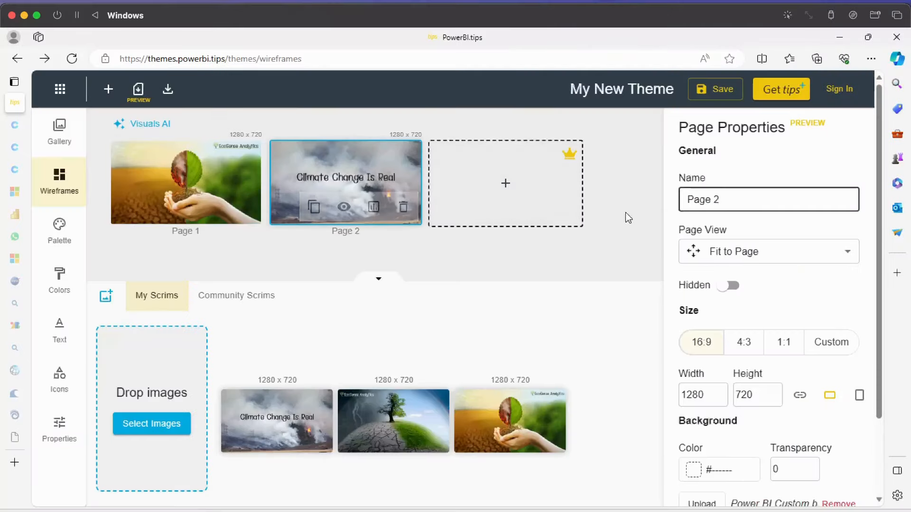
left_click(712, 210)
triple_click(715, 206)
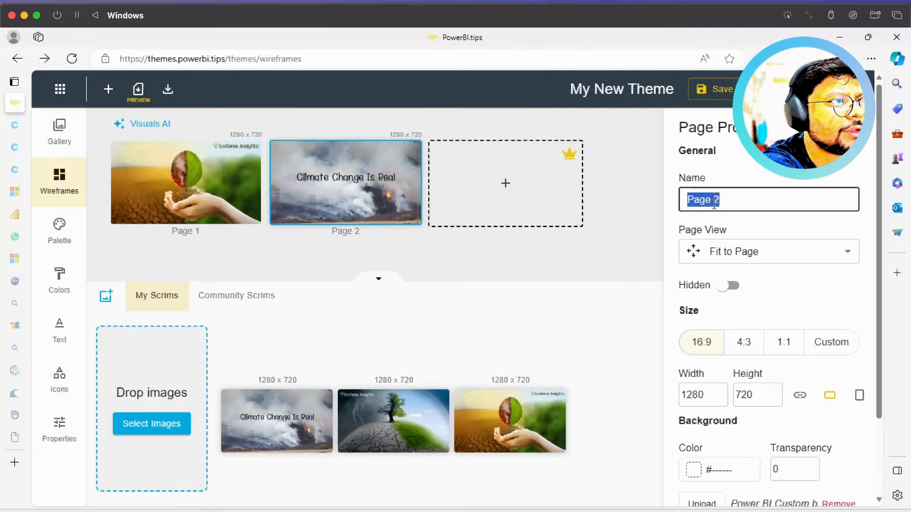
type("Main")
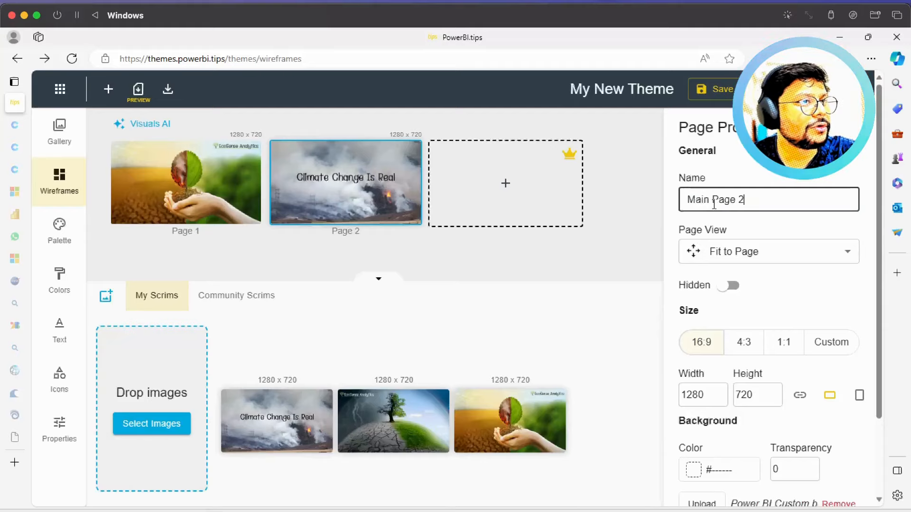
left_click(777, 277)
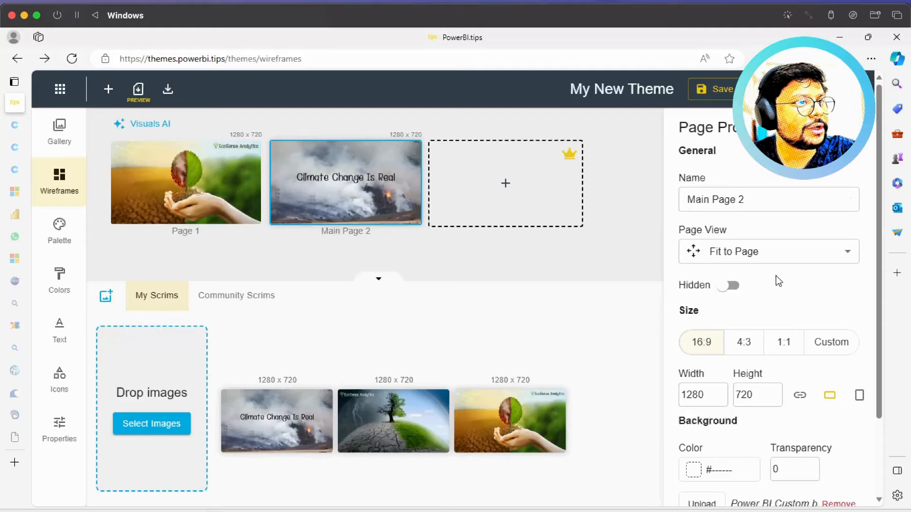
- Review Main Page 2's background settings and the theme palette's single-color, color wheel and multiple-input options
scroll(777, 279, "down", 2)
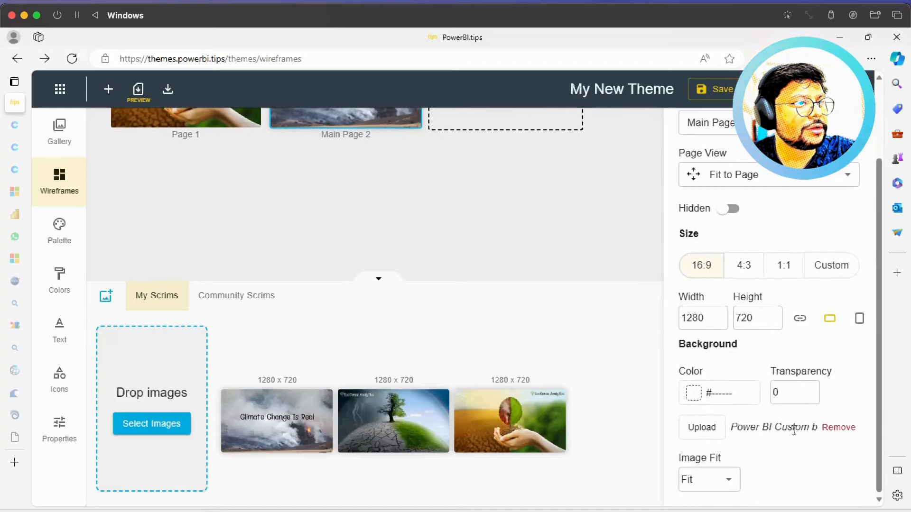
left_click(795, 389)
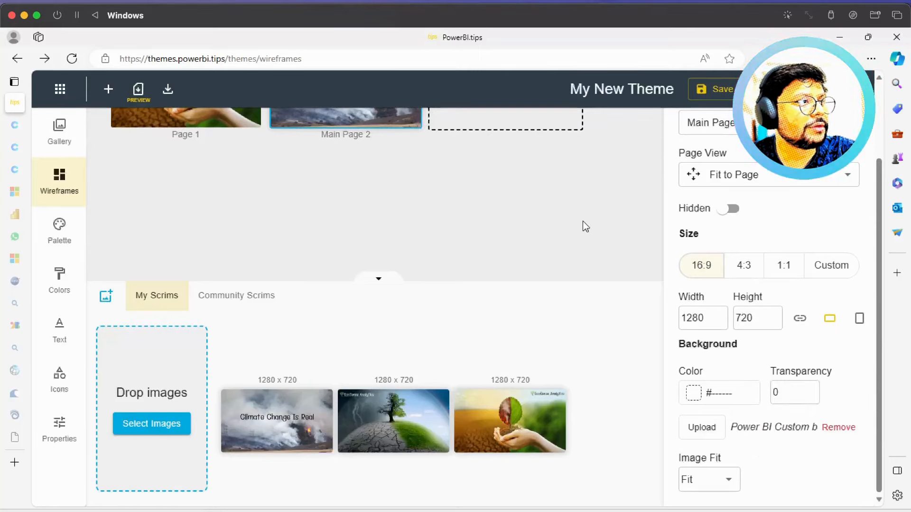
scroll(582, 221, "up", 3)
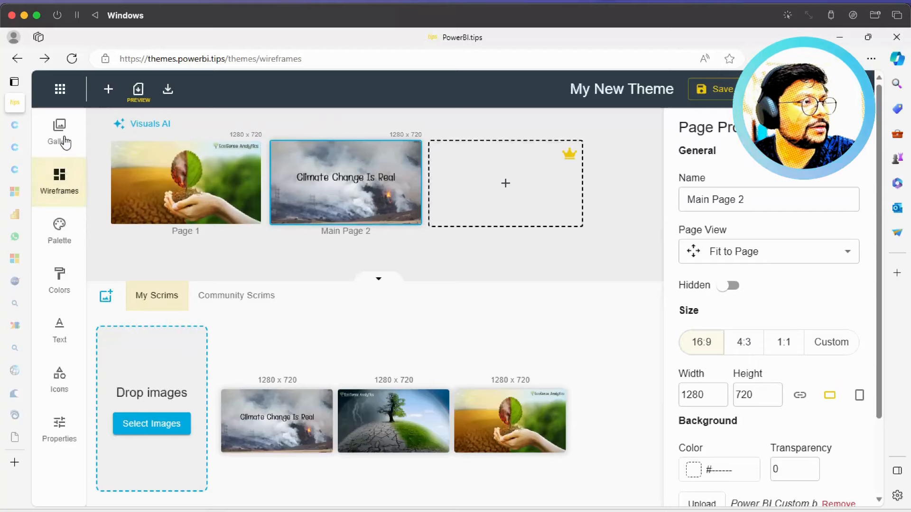
left_click(61, 232)
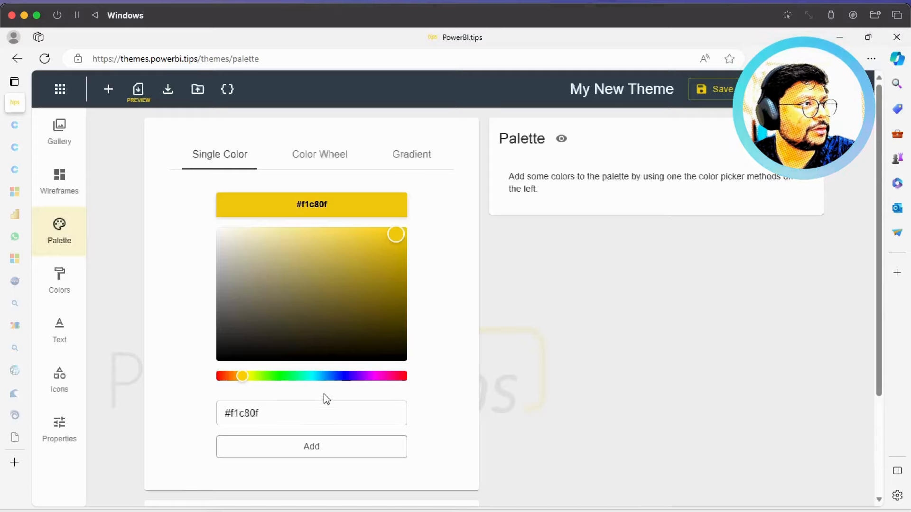
left_click(333, 164)
left_click(219, 156)
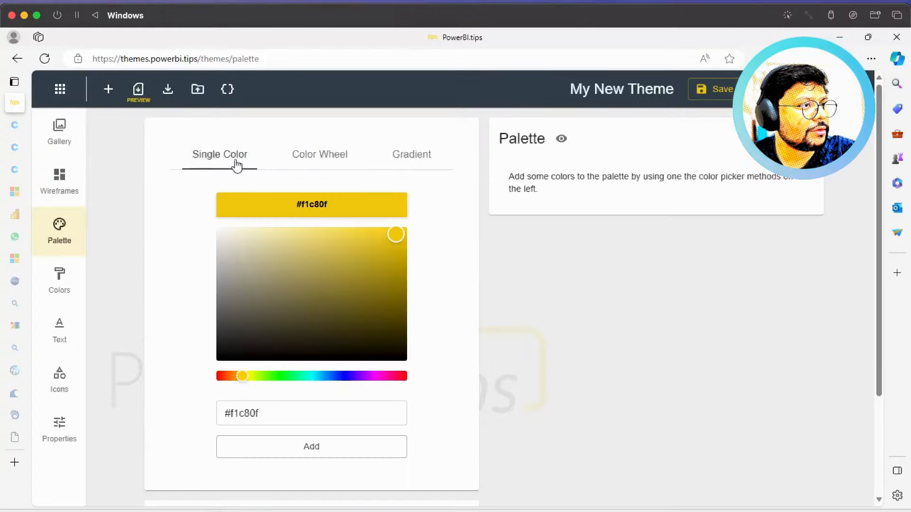
scroll(444, 380, "down", 3)
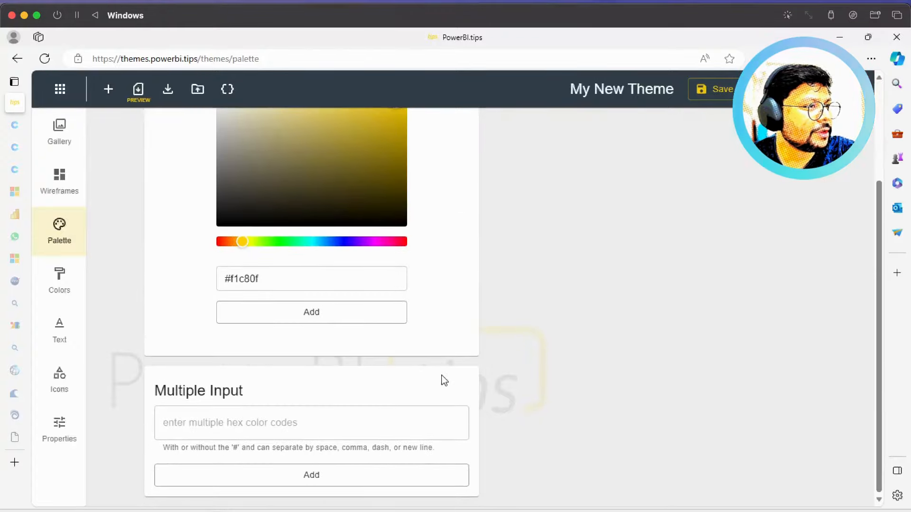
scroll(378, 503, "up", 3)
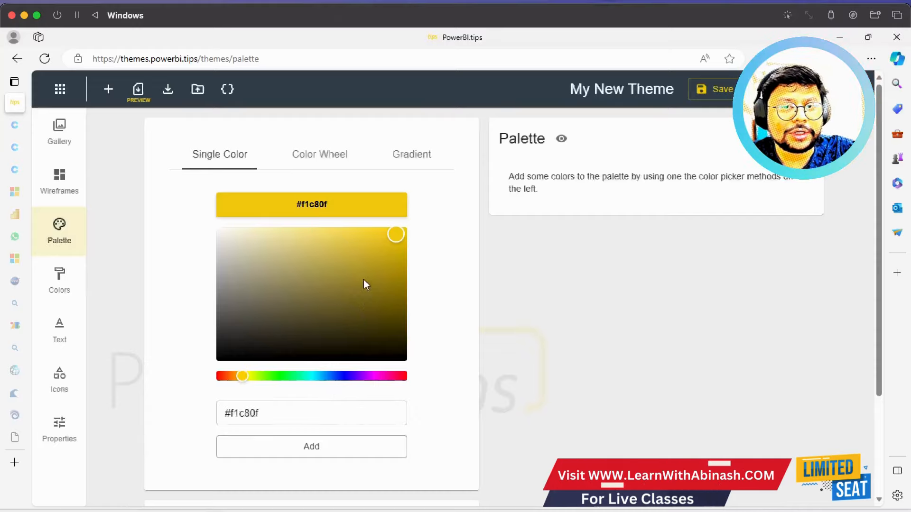
left_click(334, 164)
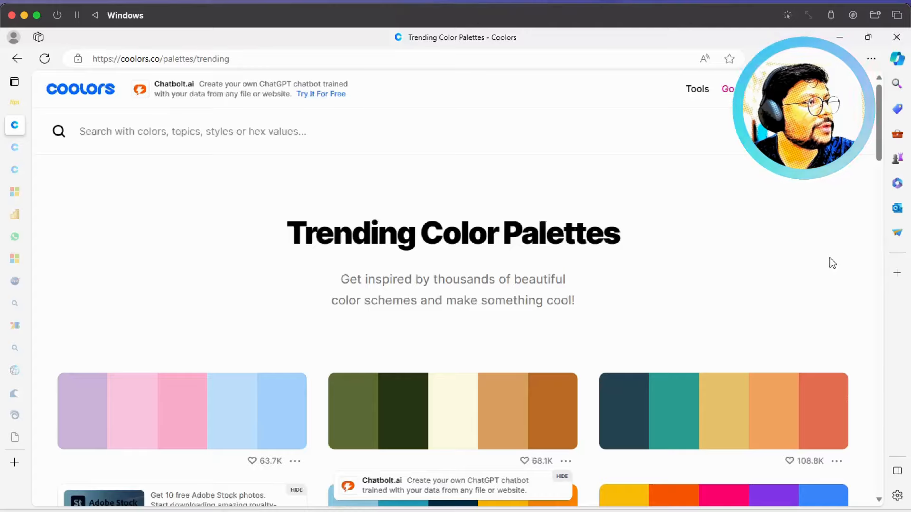
- Switch to Coolors, browse the trending palettes and open the ten-color palette running from 001219 to 9B2226 in the generator
scroll(829, 261, "down", 10)
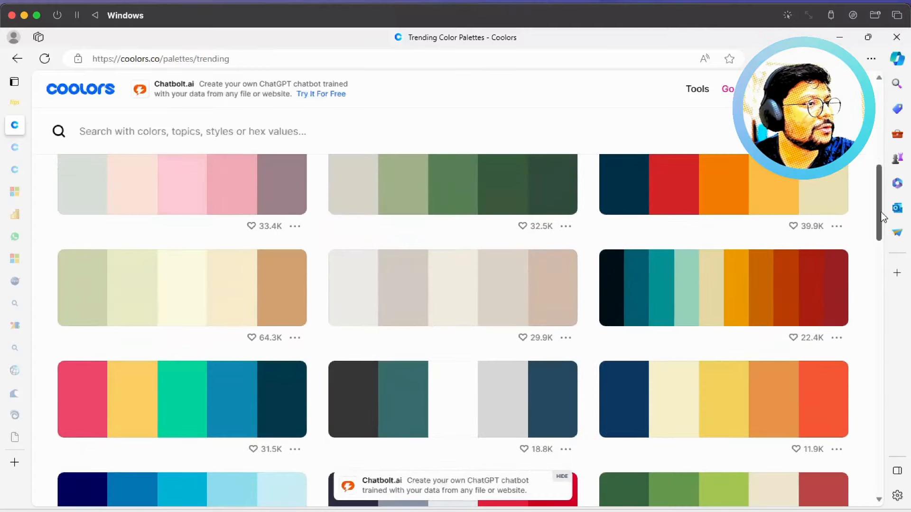
left_click_drag(879, 210, 910, 467)
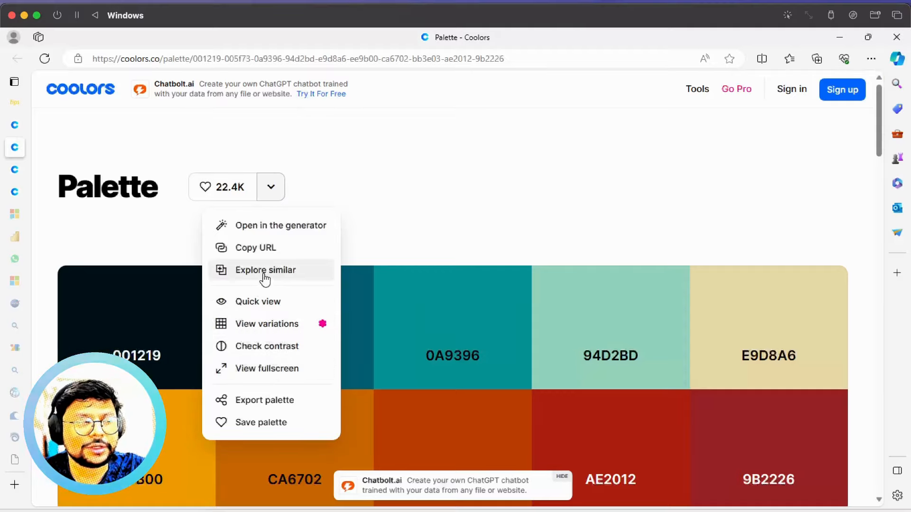
left_click(279, 226)
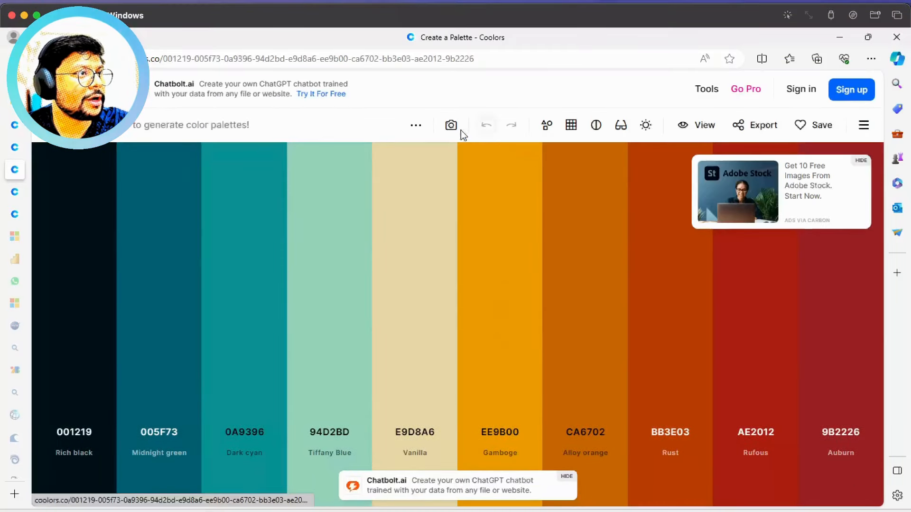
- Extract a ten-color palette from the image 1.png and open it in the generator
left_click(452, 127)
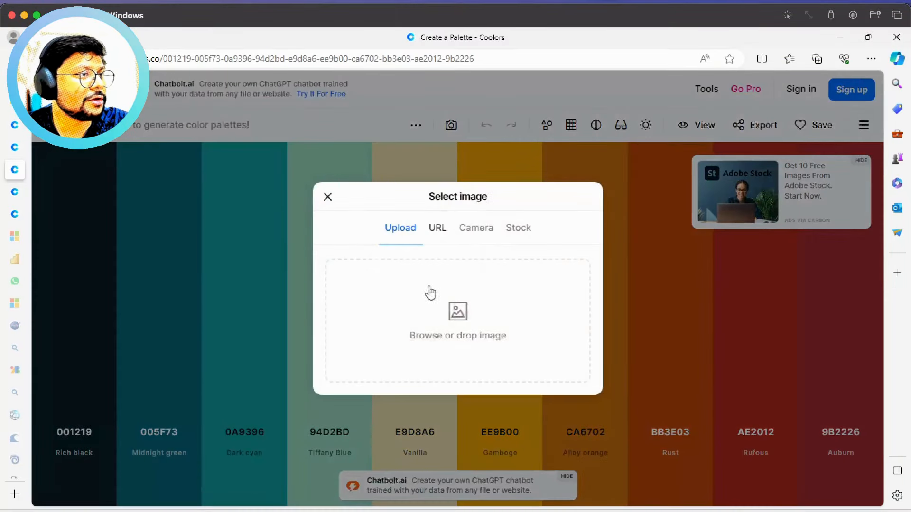
left_click(457, 321)
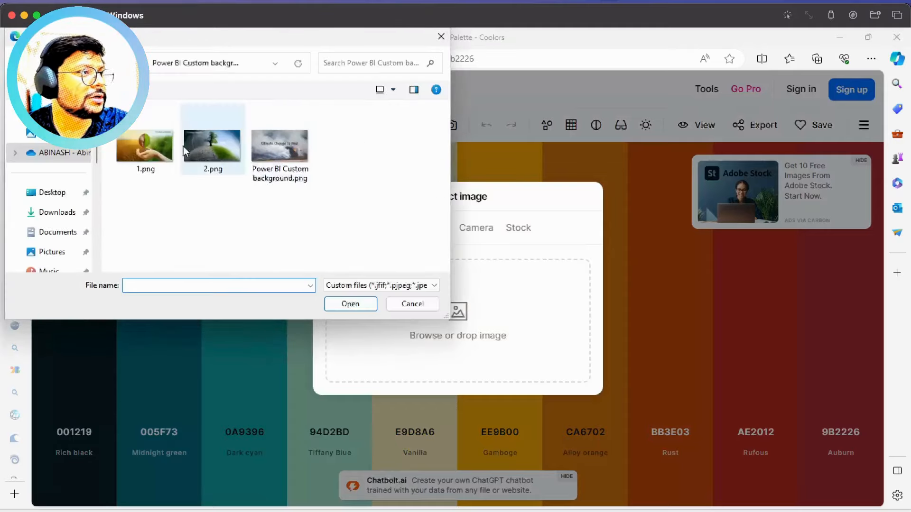
left_click(144, 150)
left_click(352, 307)
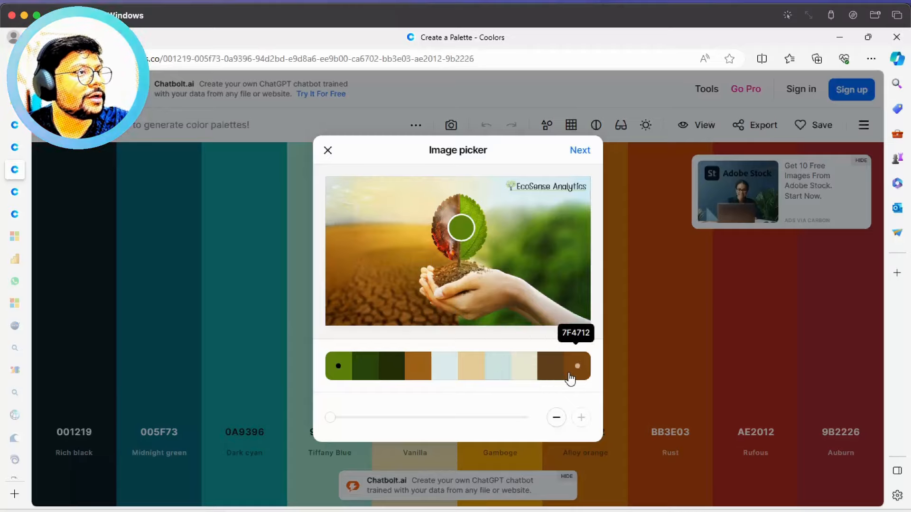
left_click(580, 153)
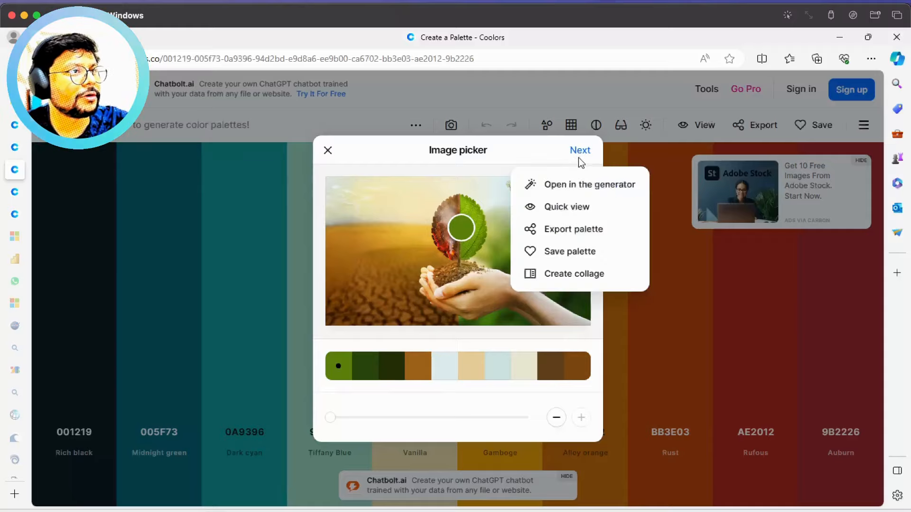
left_click(585, 189)
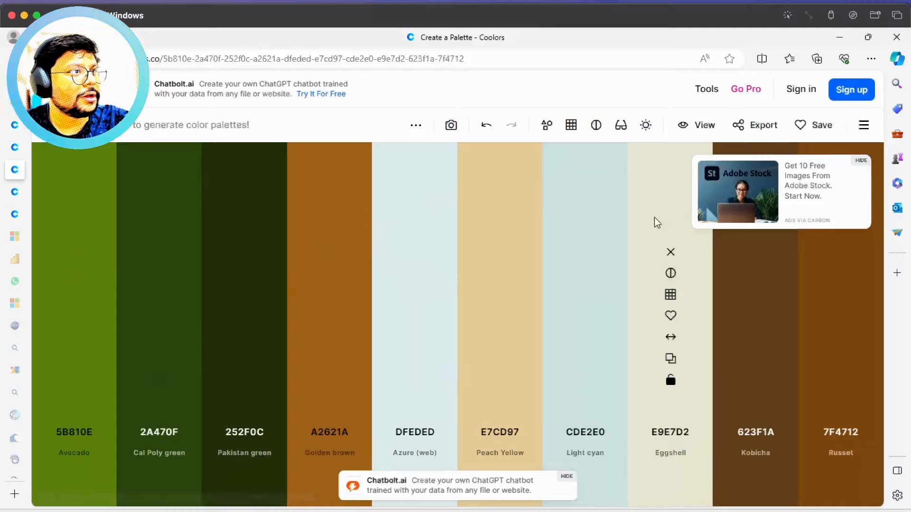
- Export the image-based palette as code and copy the code to the clipboard
left_click(757, 127)
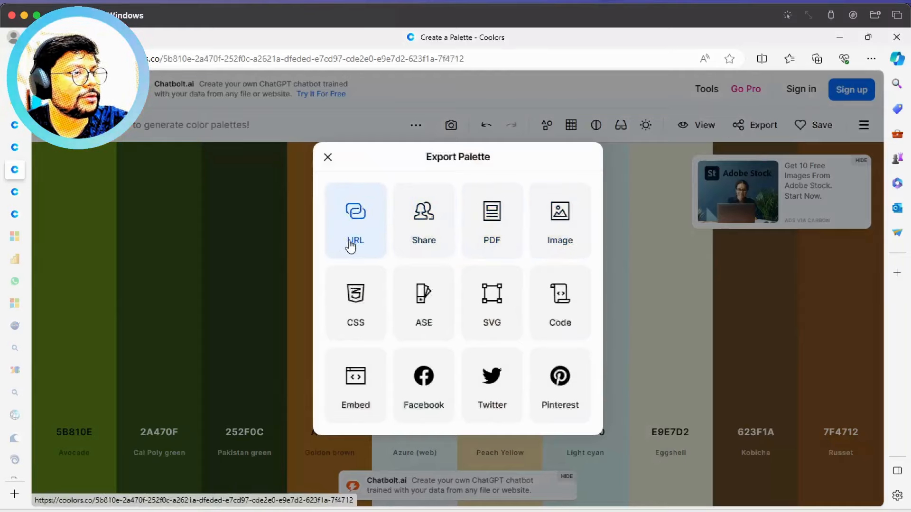
left_click(557, 318)
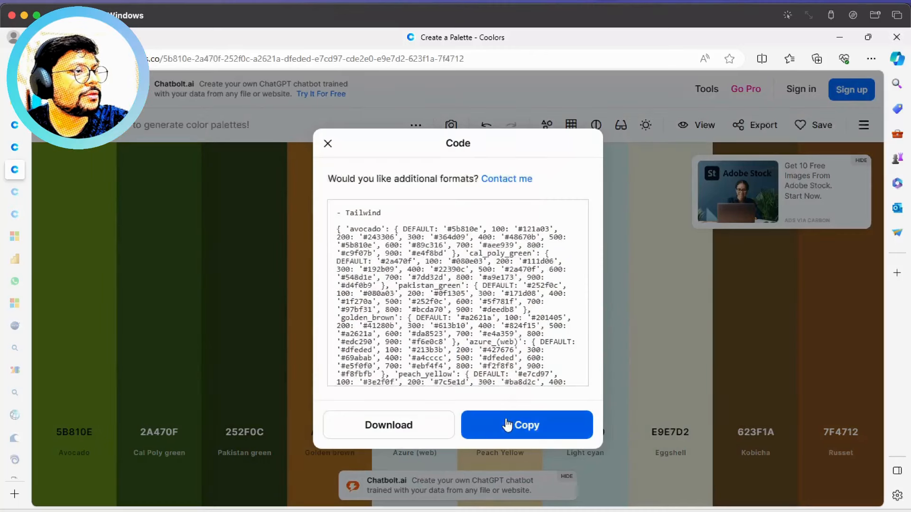
left_click(411, 427)
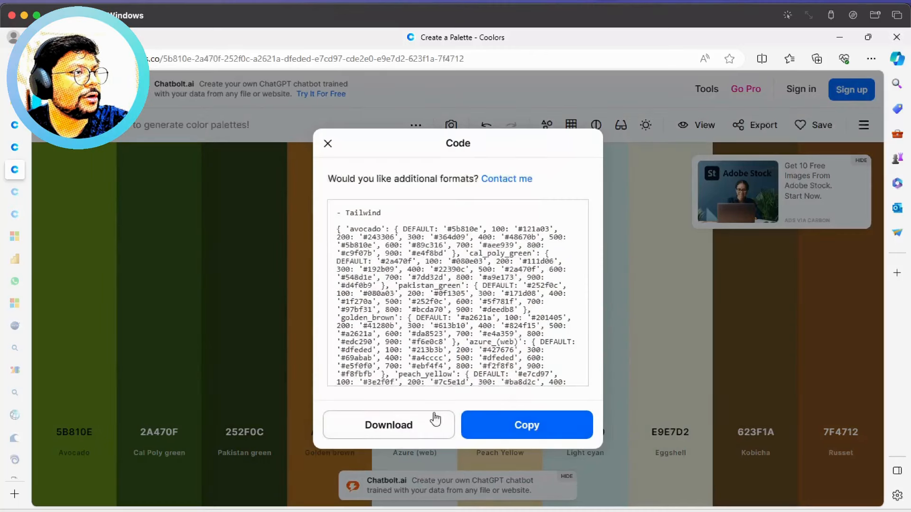
left_click(523, 426)
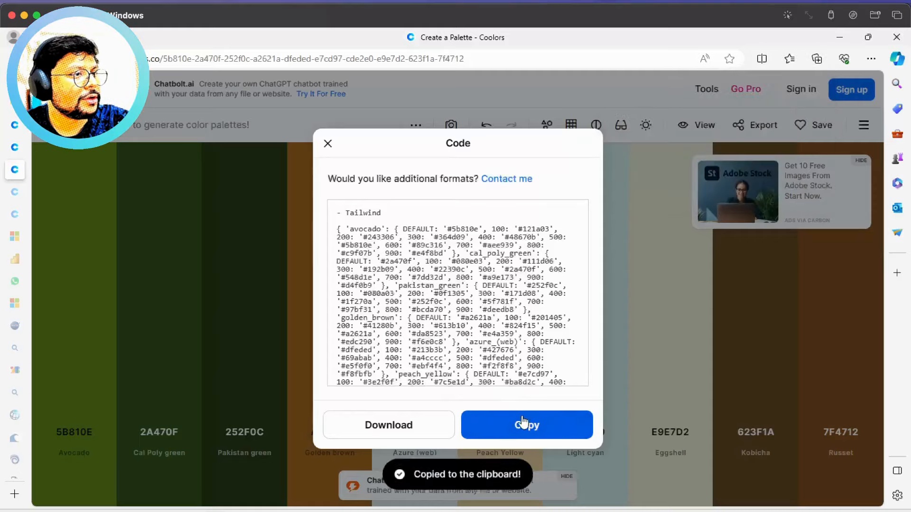
- Switch to the brand contents document in Word and paste the copied palette code below the last image
left_click(295, 510)
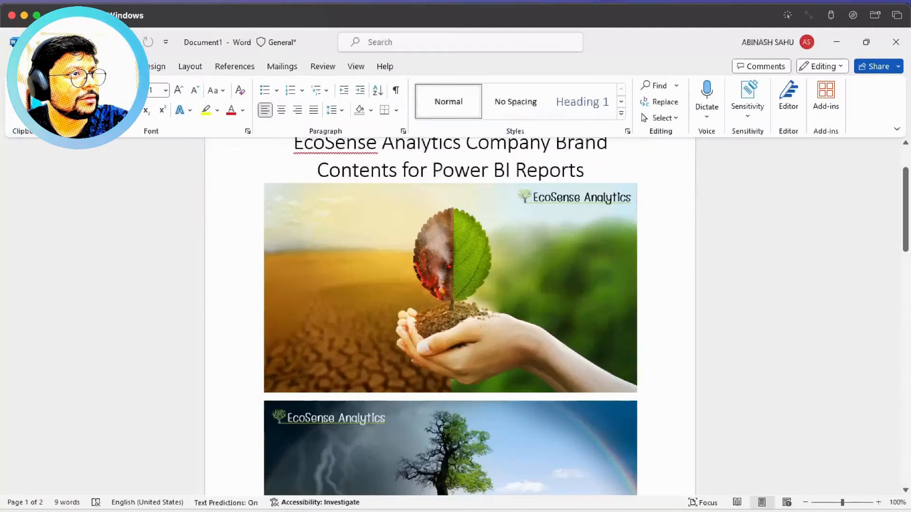
scroll(359, 369, "up", 2)
scroll(359, 369, "down", 15)
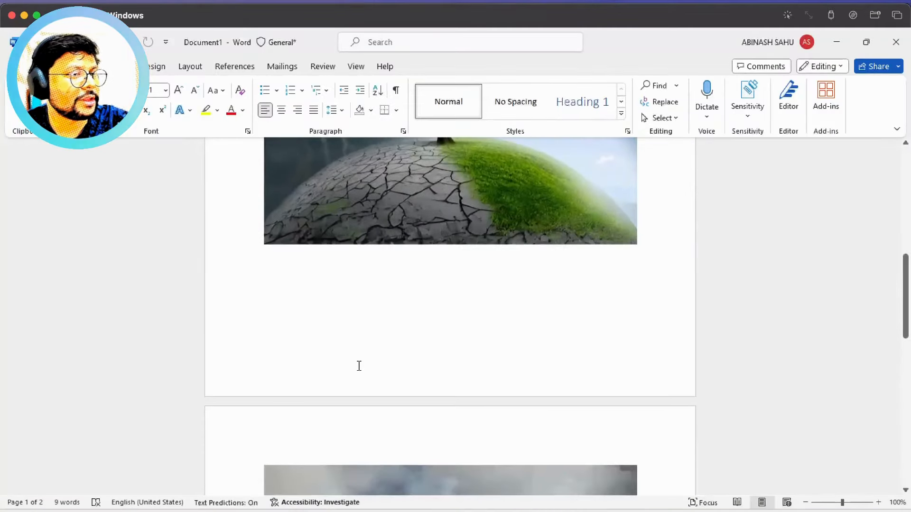
scroll(359, 366, "down", 1)
scroll(341, 316, "up", 2)
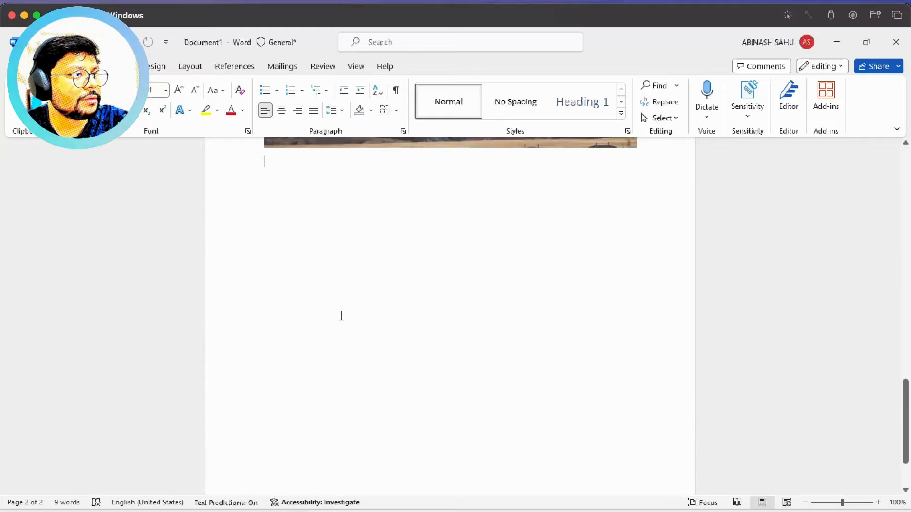
key("super+v")
left_click(362, 290)
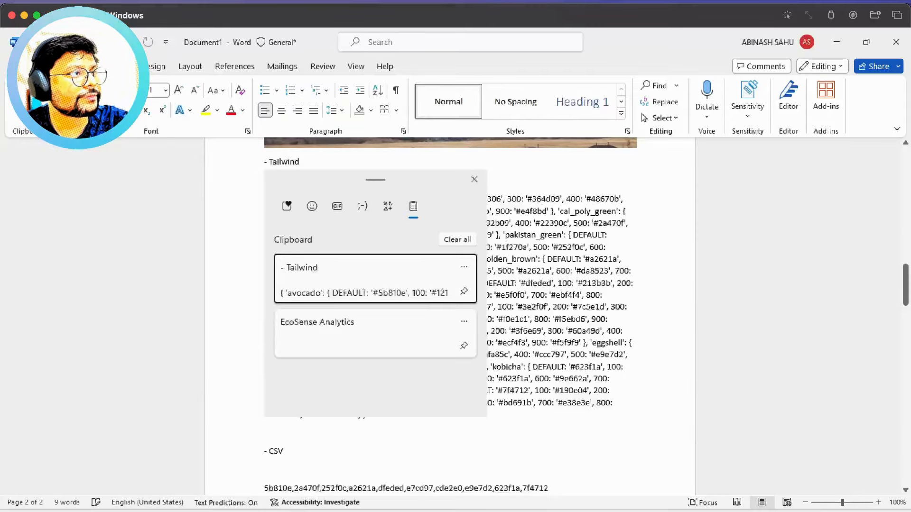
scroll(366, 279, "down", 4)
scroll(366, 279, "up", 5)
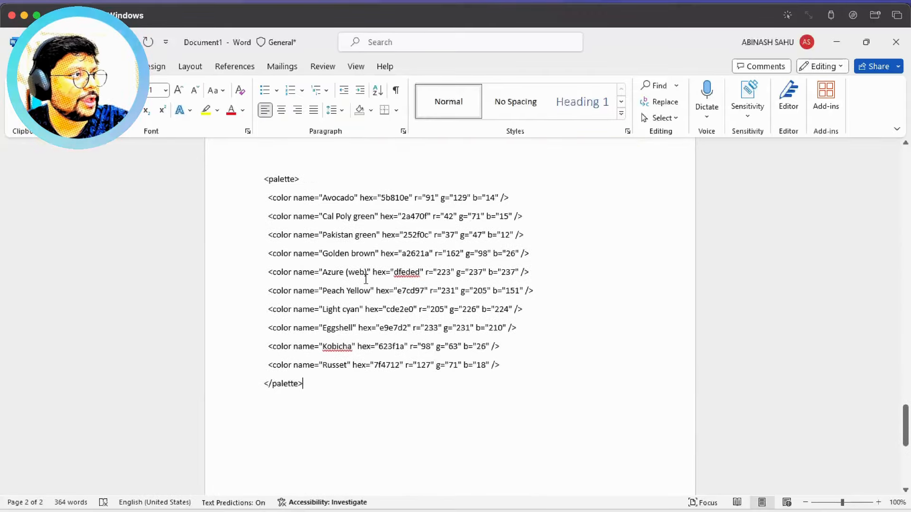
scroll(366, 279, "up", 6)
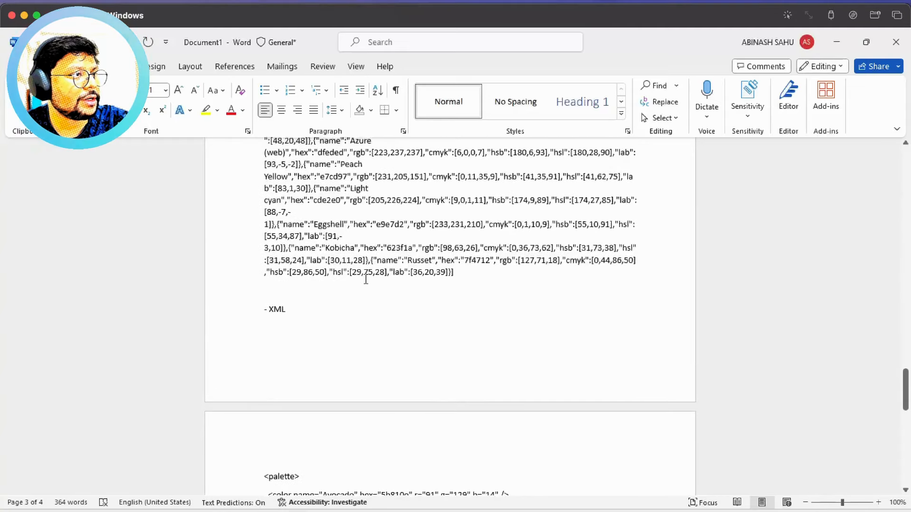
scroll(366, 279, "up", 1)
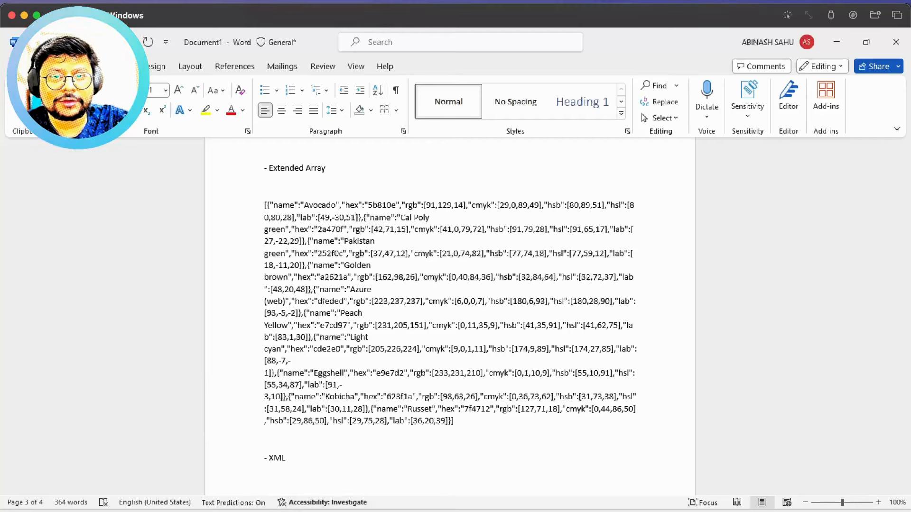
- Switch back to Coolors, close the code export and open the PDF export for the image-based palette
left_click(215, 511)
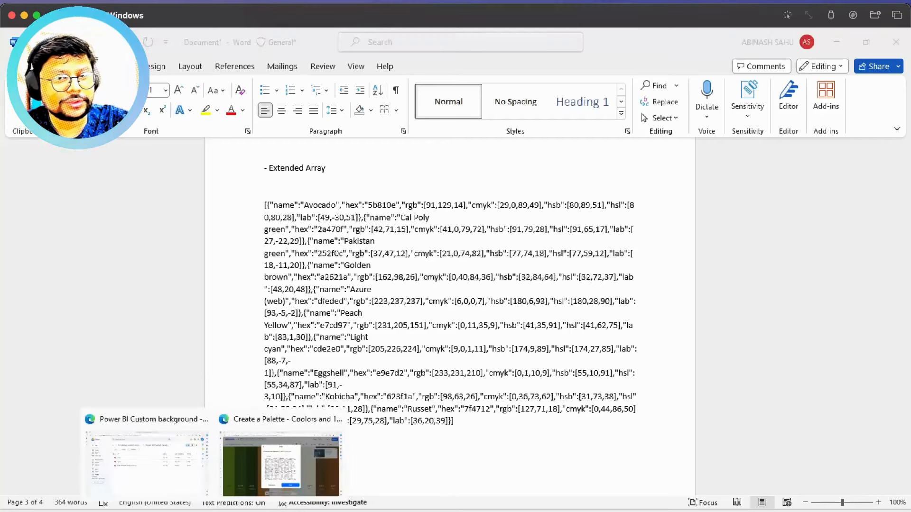
left_click(244, 481)
left_click(329, 143)
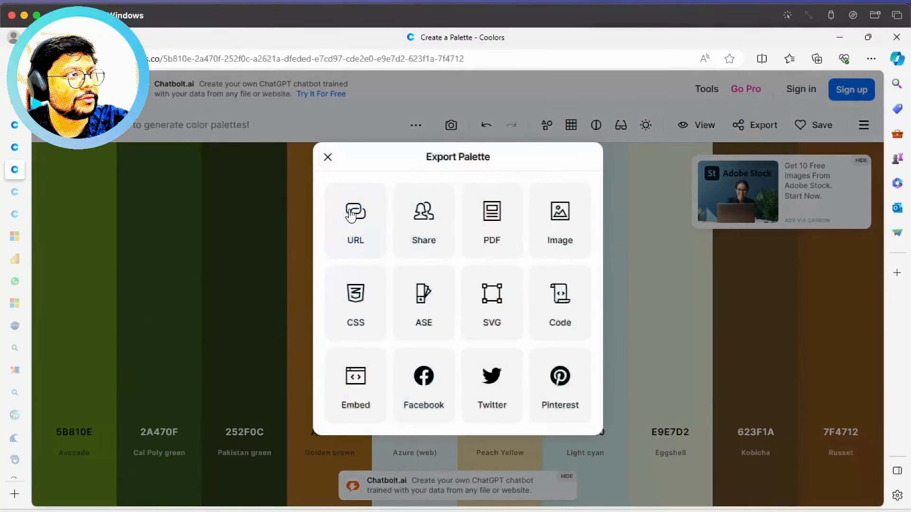
left_click(504, 227)
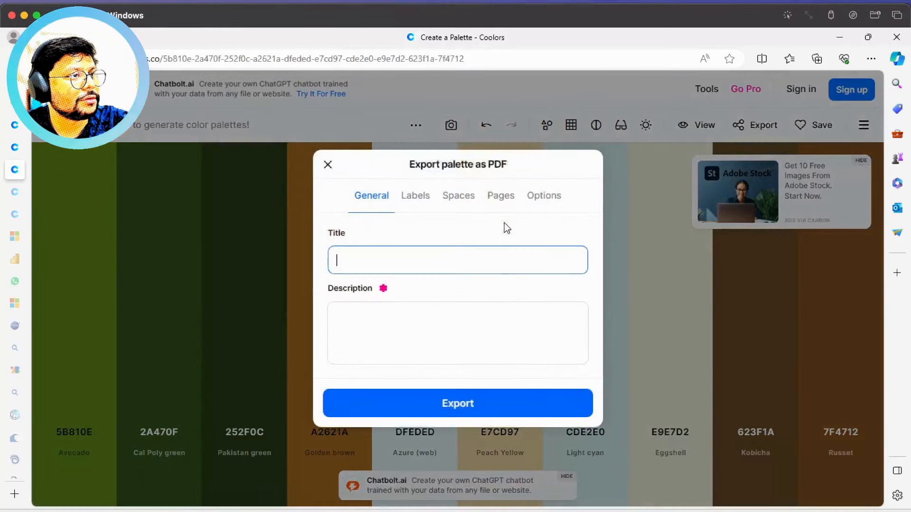
- Title the PDF export of the palette Company Color Code
left_click(425, 199)
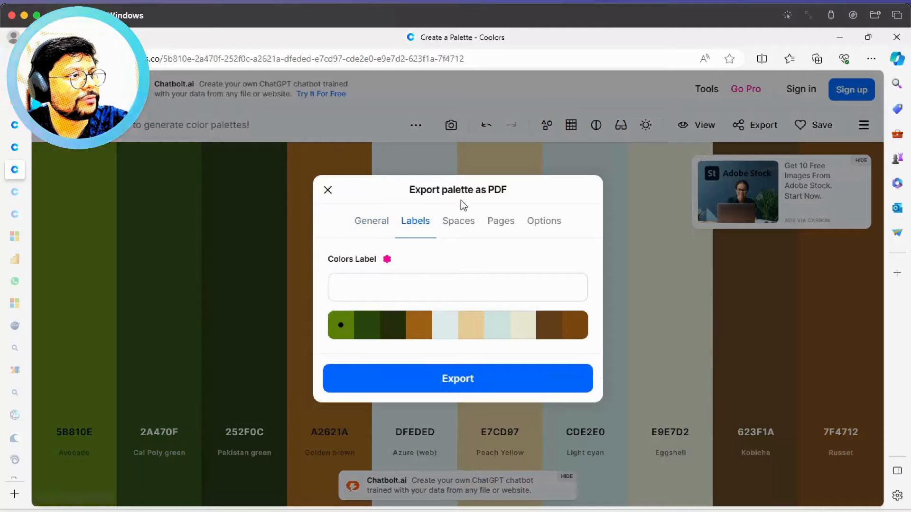
left_click(463, 226)
left_click(495, 212)
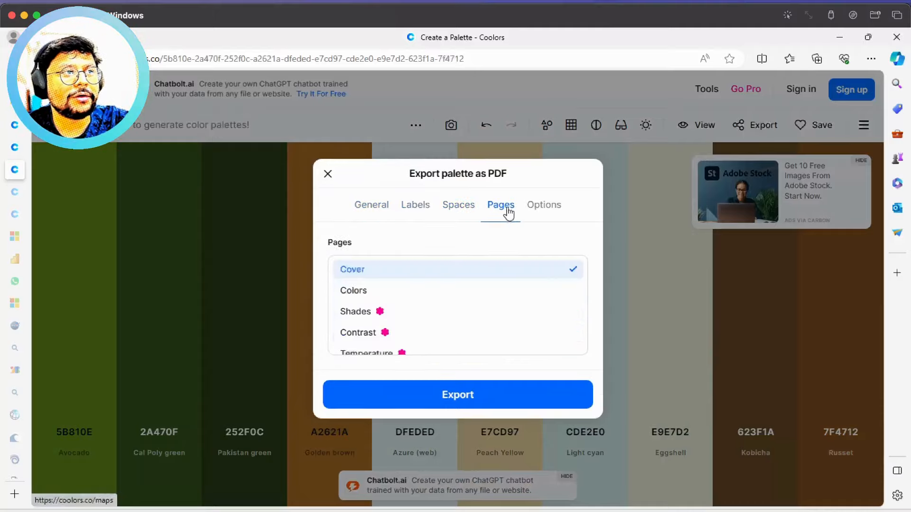
left_click(543, 211)
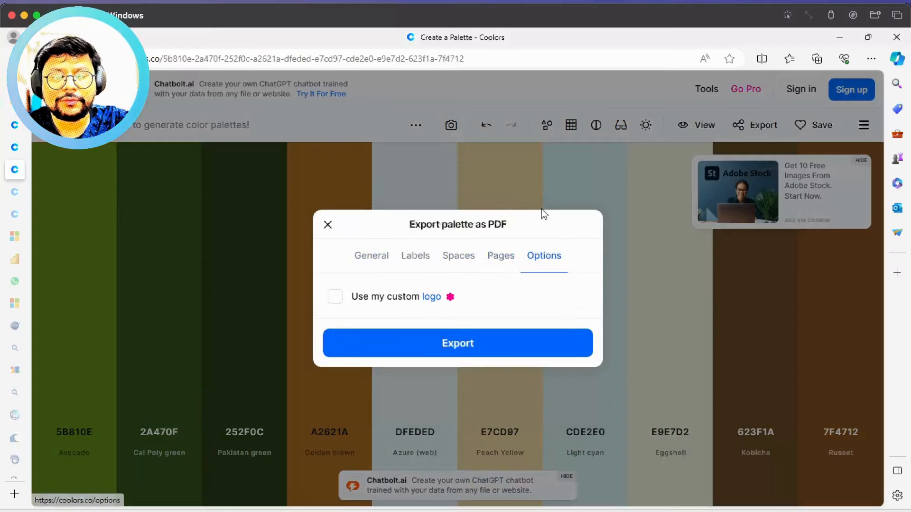
left_click(369, 253)
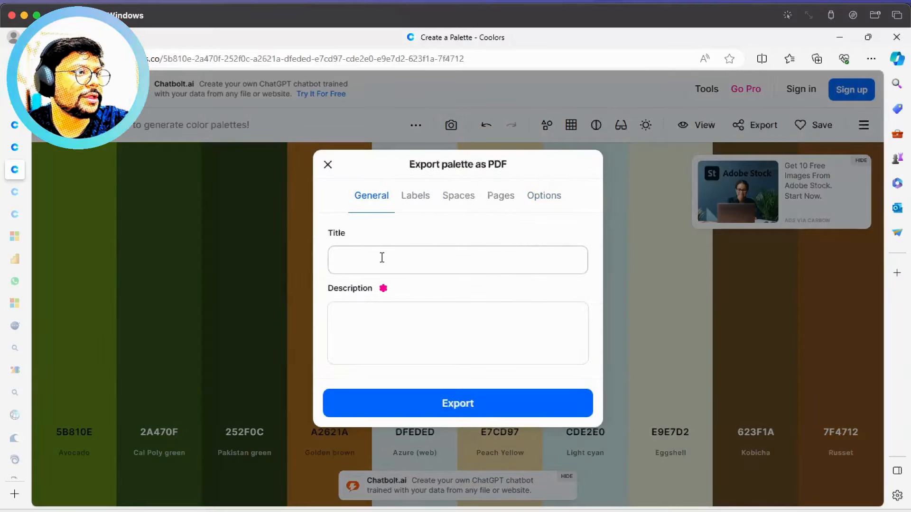
mouse_move(383, 291)
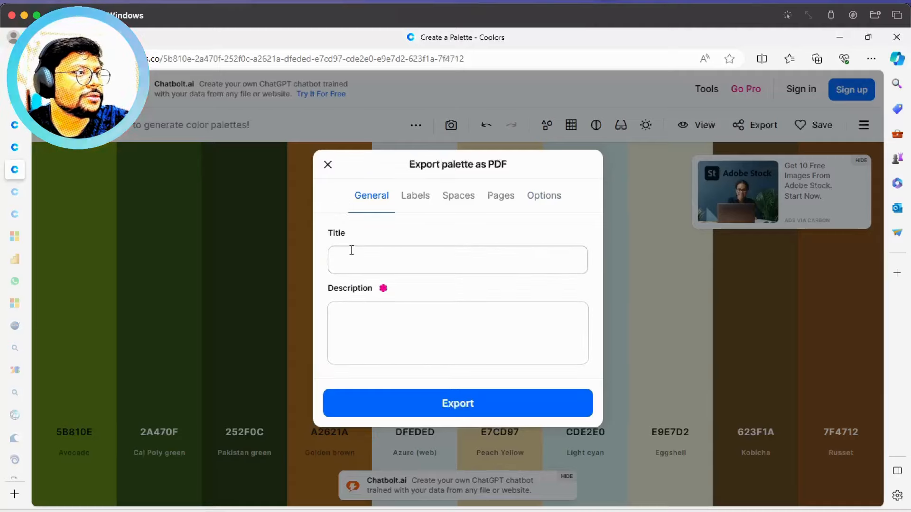
left_click(393, 256)
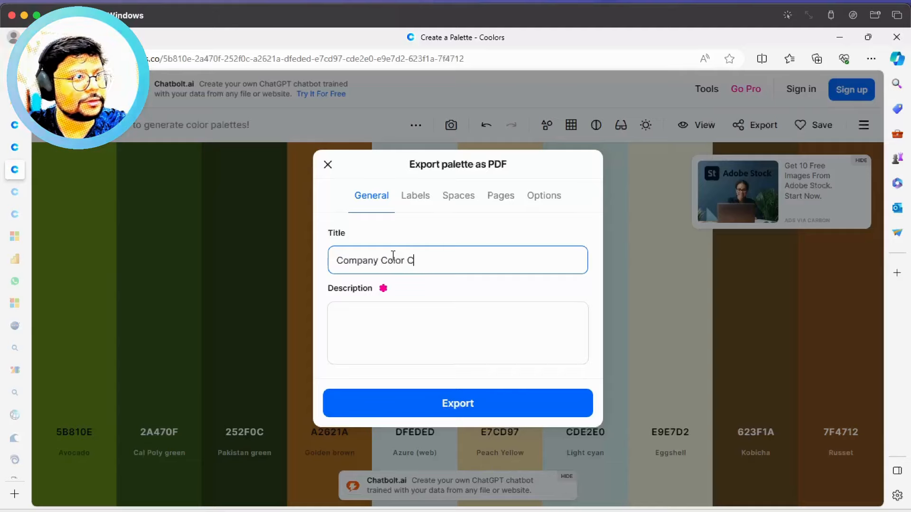
- Add Name to the color spaces included in the PDF alongside HEX, RGB, HSB and CMYK
left_click(416, 196)
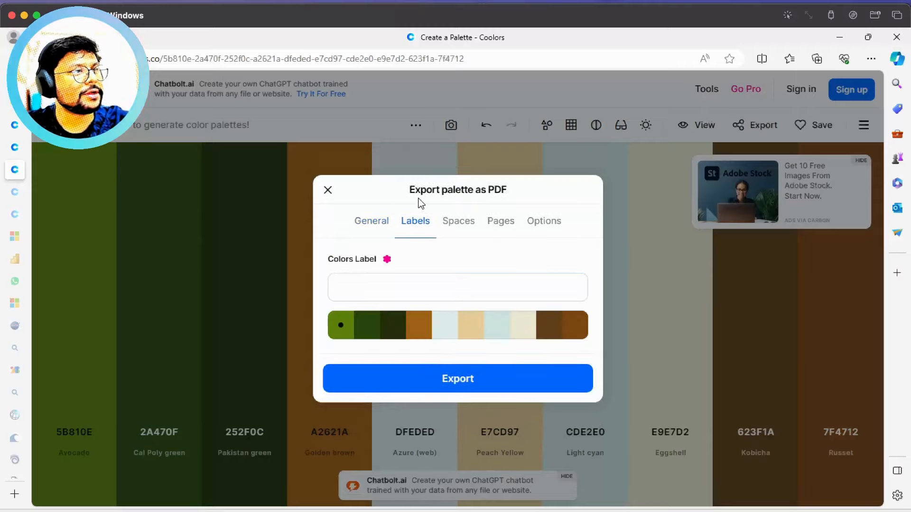
left_click(429, 284)
left_click(454, 222)
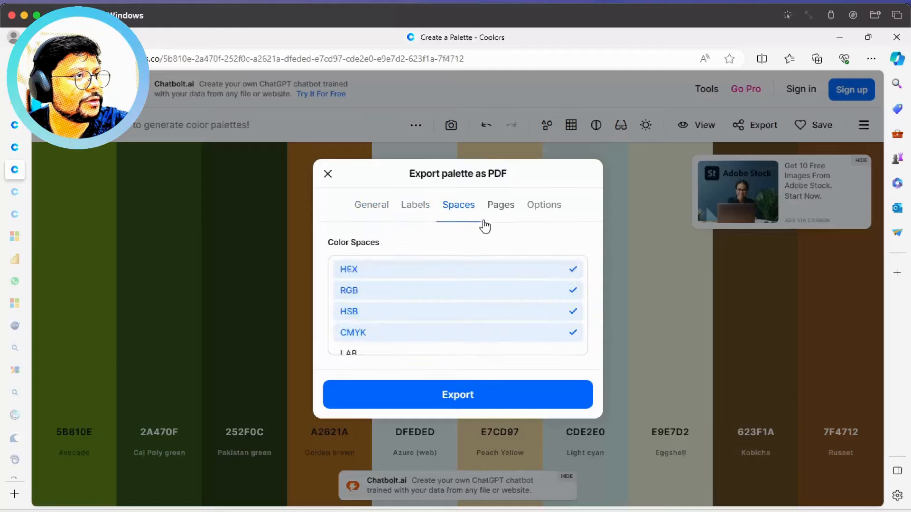
scroll(497, 305, "down", 3)
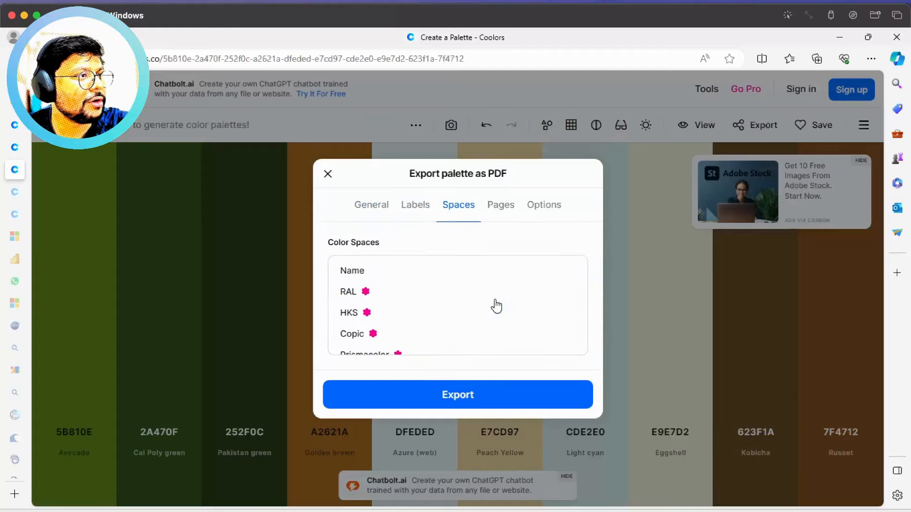
left_click(496, 274)
scroll(496, 275, "up", 3)
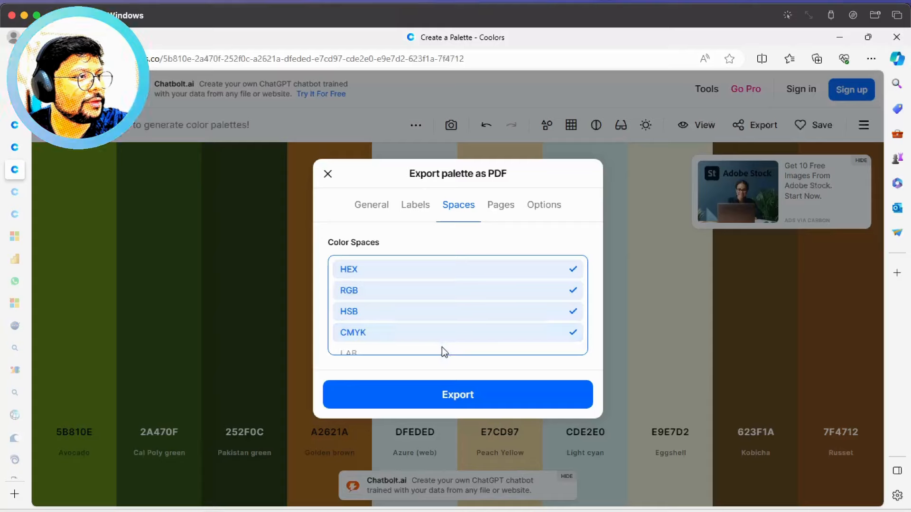
- Include the Colors page along with the cover and export the palette PDF
left_click(499, 216)
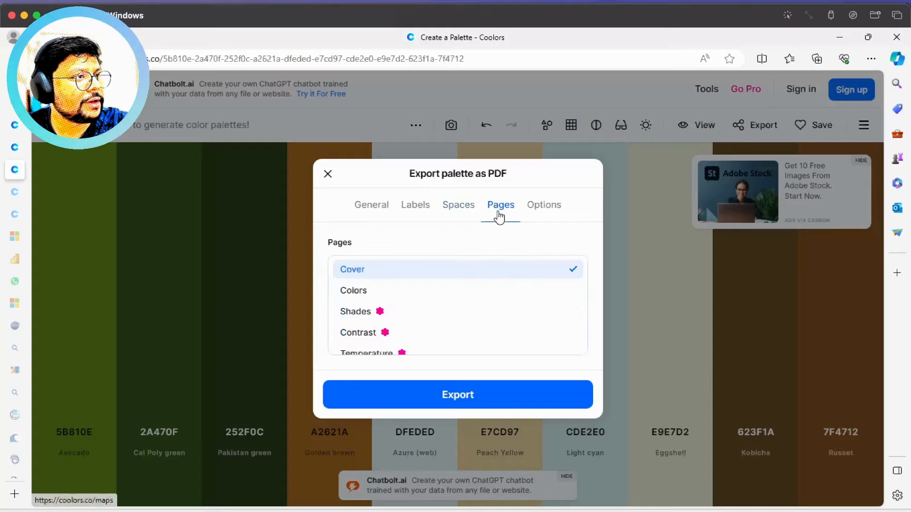
left_click(450, 289)
scroll(484, 318, "down", 3)
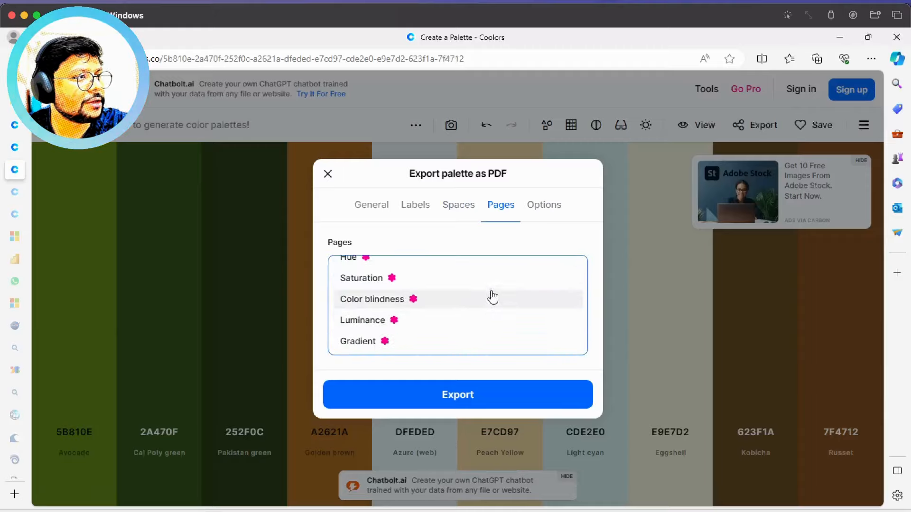
scroll(496, 290, "up", 3)
left_click(532, 211)
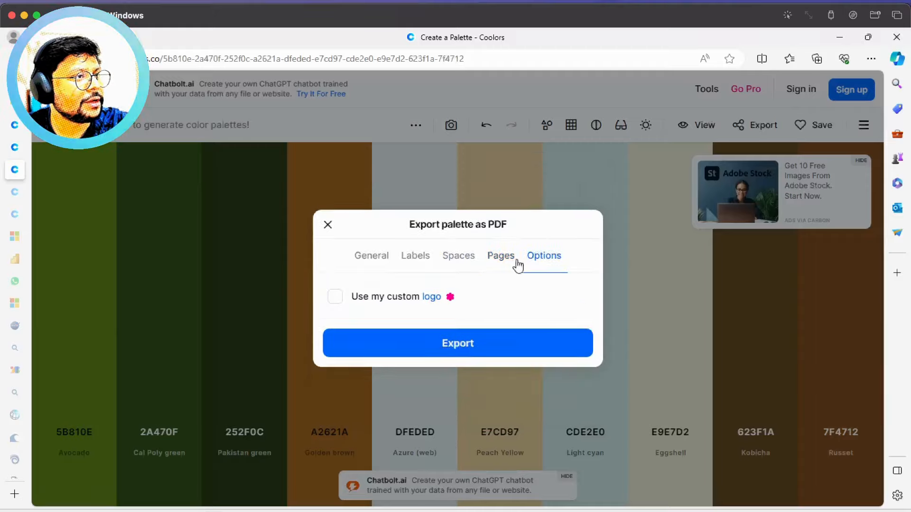
left_click(446, 348)
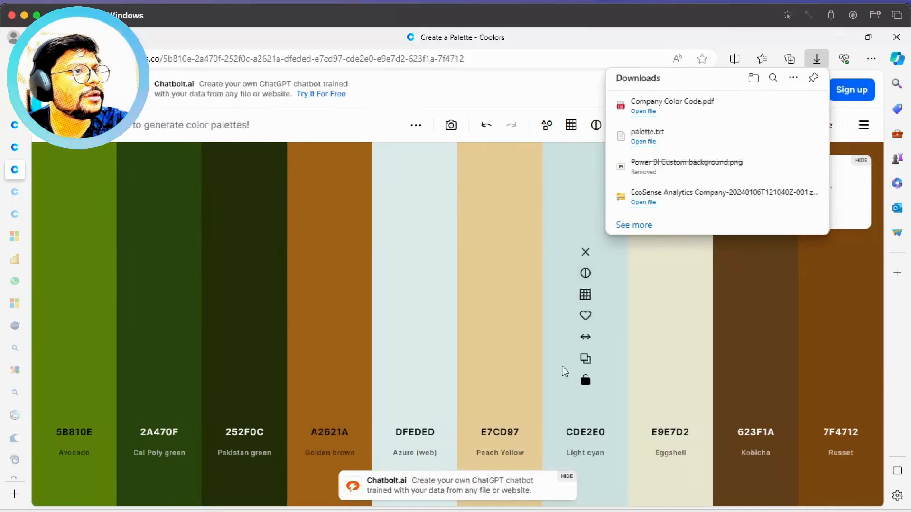
- Open the downloaded Company Color Code.pdf and examine the swatches and color values on both pages
left_click(641, 112)
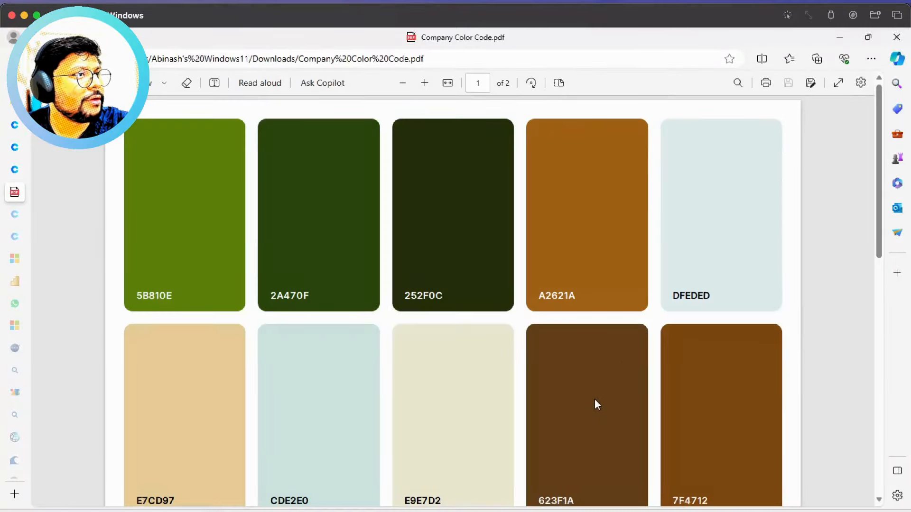
scroll(593, 402, "down", 10)
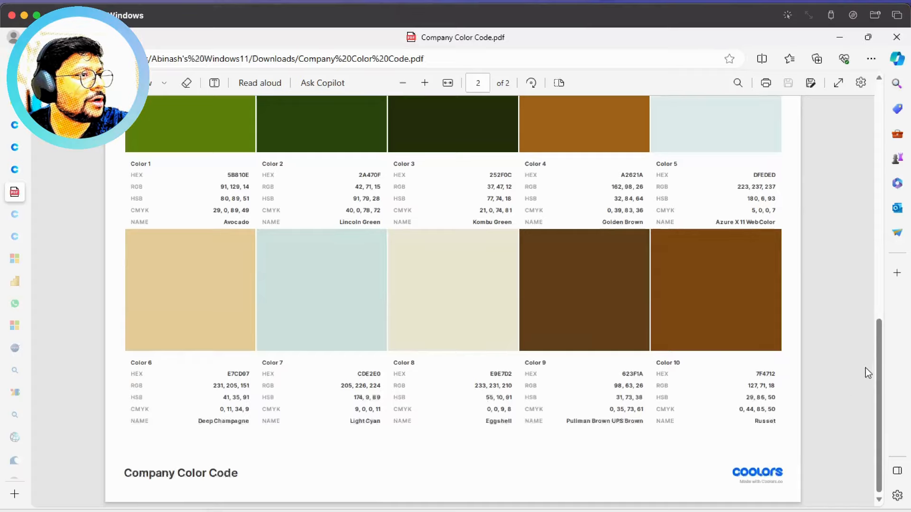
left_click_drag(879, 365, 875, 70)
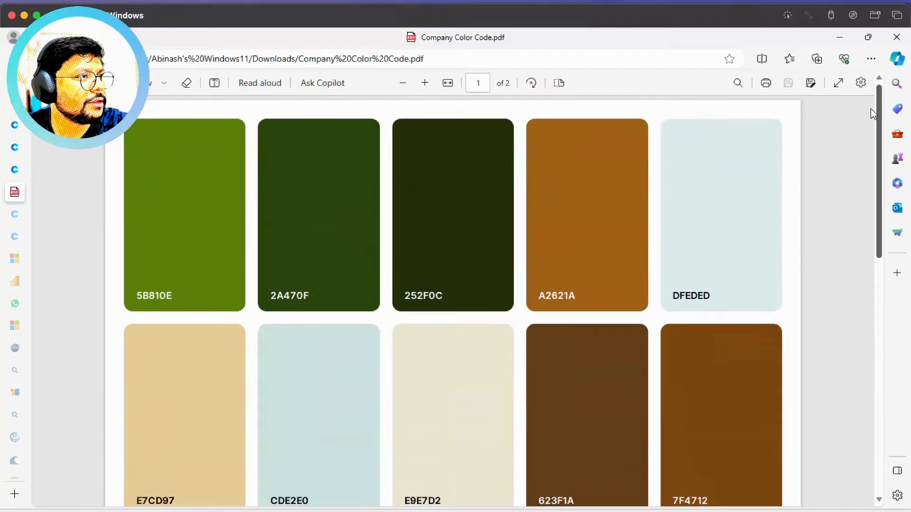
scroll(870, 109, "down", 2)
scroll(863, 204, "down", 8)
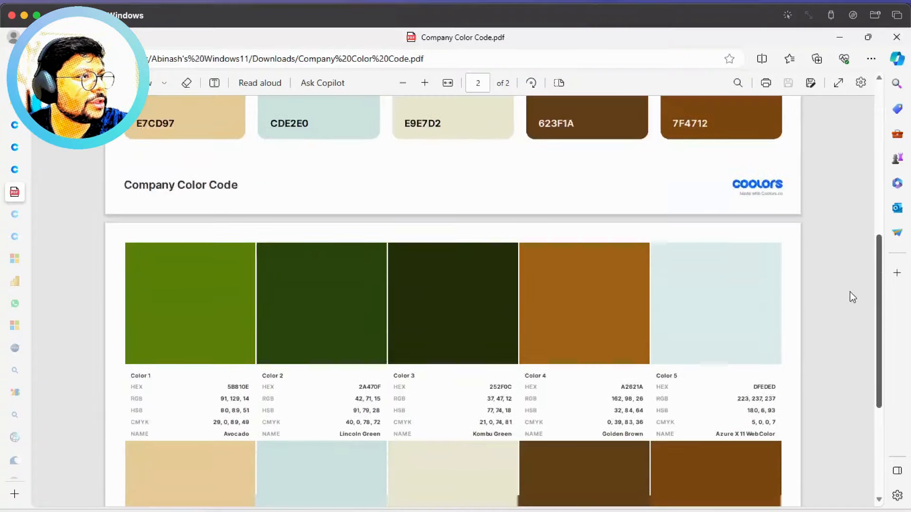
scroll(850, 332, "down", 1)
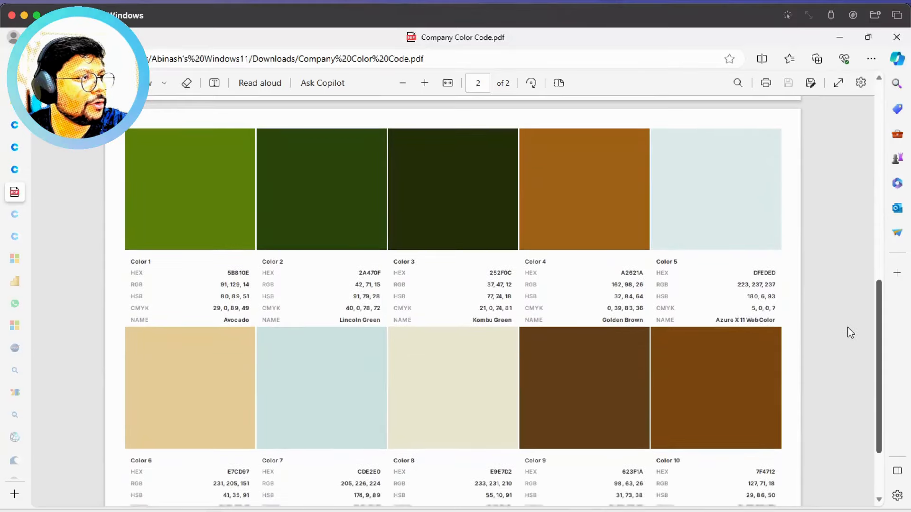
scroll(848, 352, "down", 1)
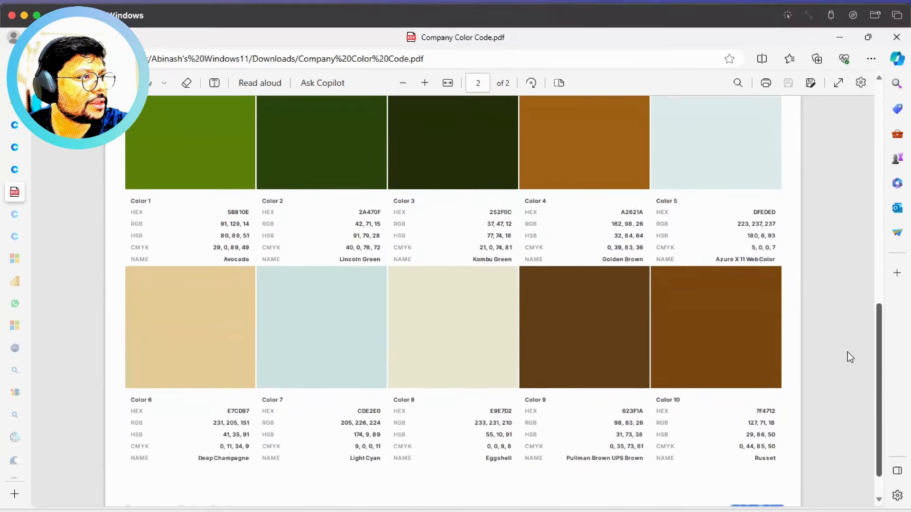
scroll(841, 355, "up", 3)
scroll(842, 299, "up", 10)
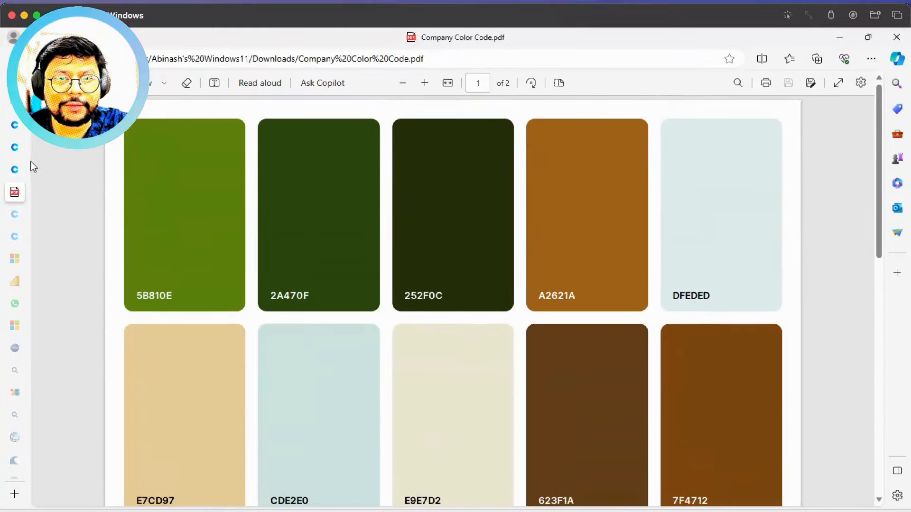
- Move the Create a Palette browser tab ahead of the other Coolors tabs and switch to Multiple Input on the PowerBI.tips palette page
mouse_move(22, 127)
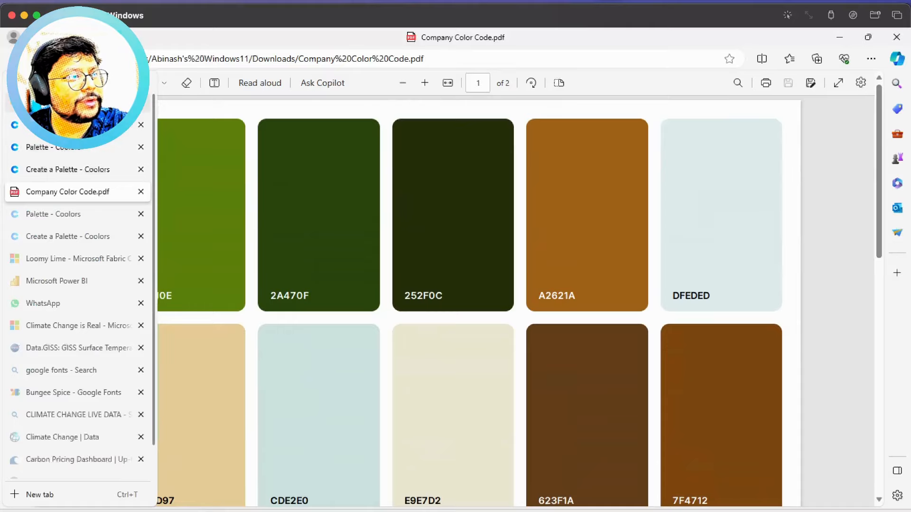
left_click(48, 169)
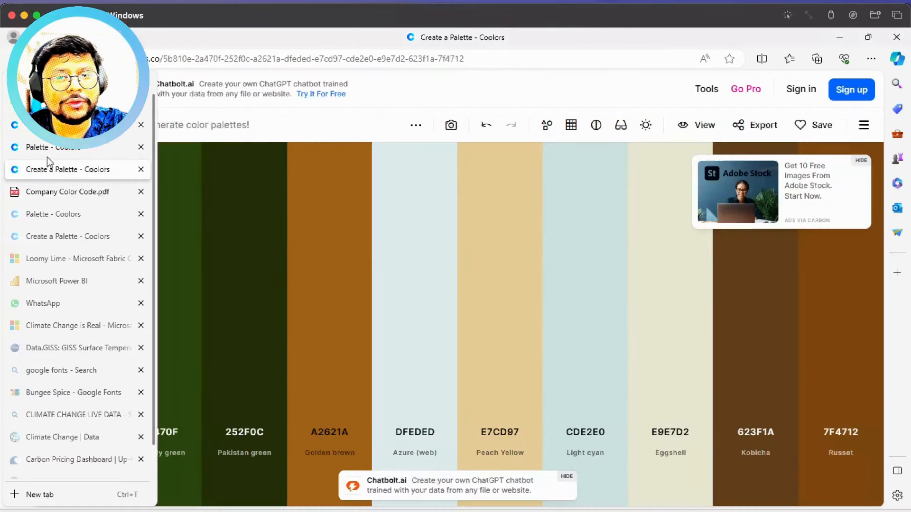
left_click_drag(48, 169, 54, 128)
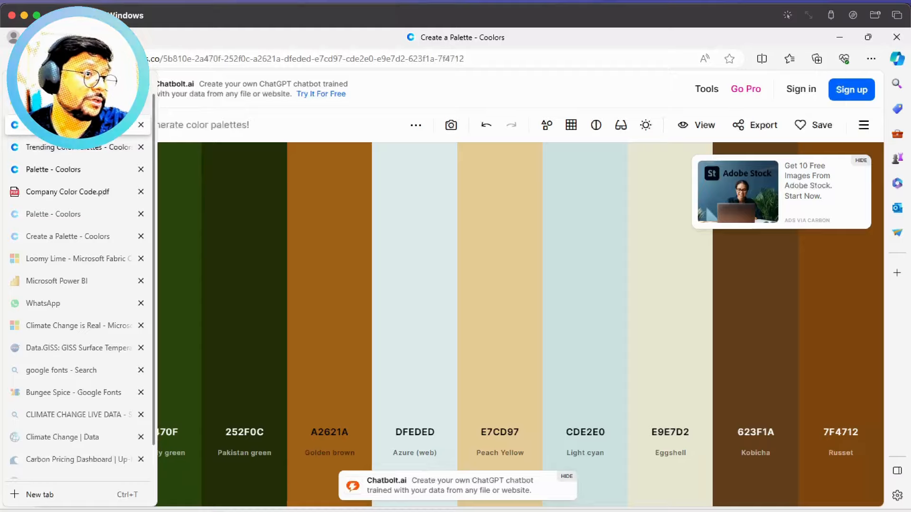
left_click(55, 103)
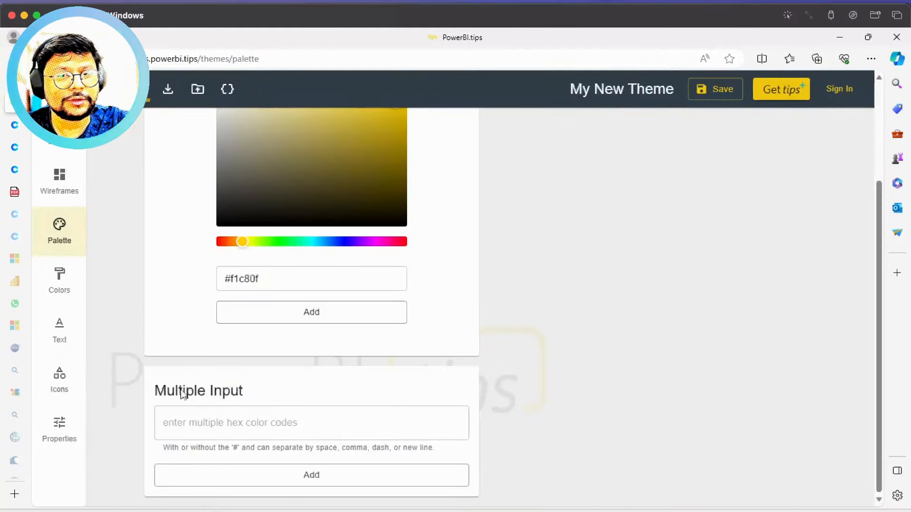
left_click(187, 416)
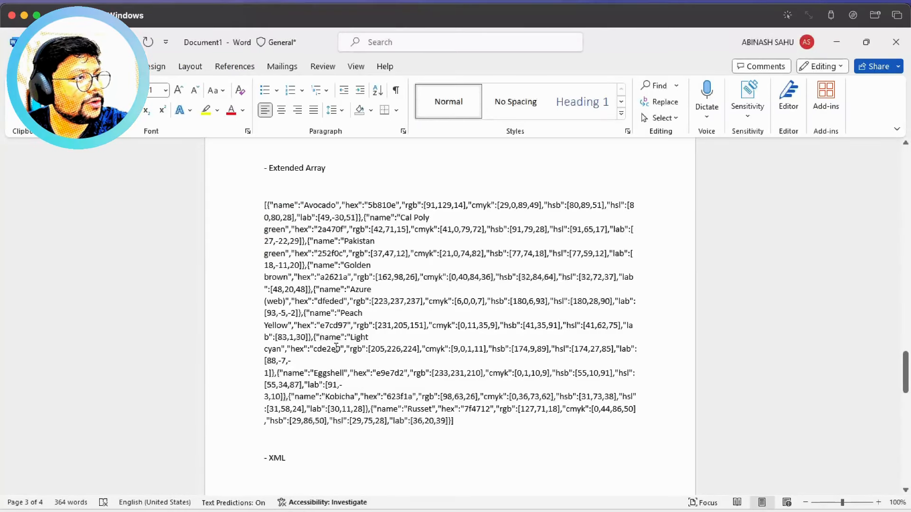
- Switch to Word and copy the With # line of hex codes, from #5b810e to #7f4712
scroll(334, 351, "up", 10)
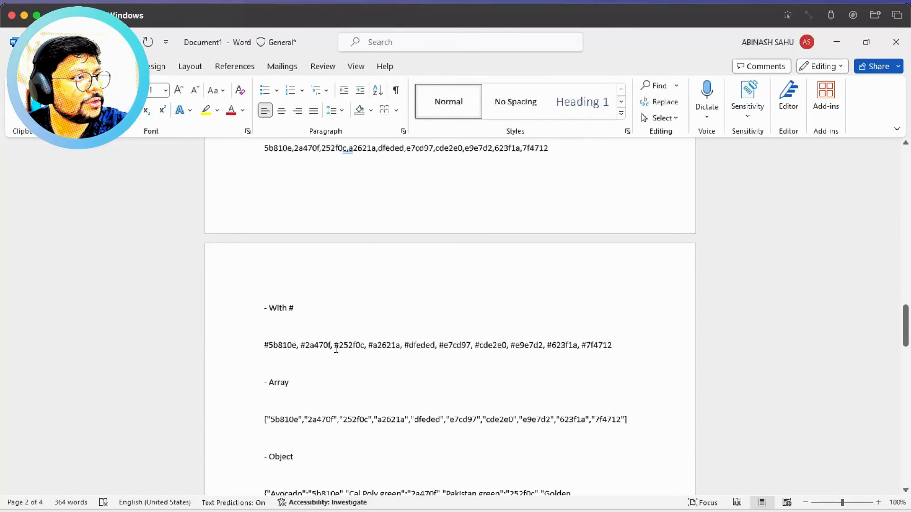
scroll(336, 349, "up", 5)
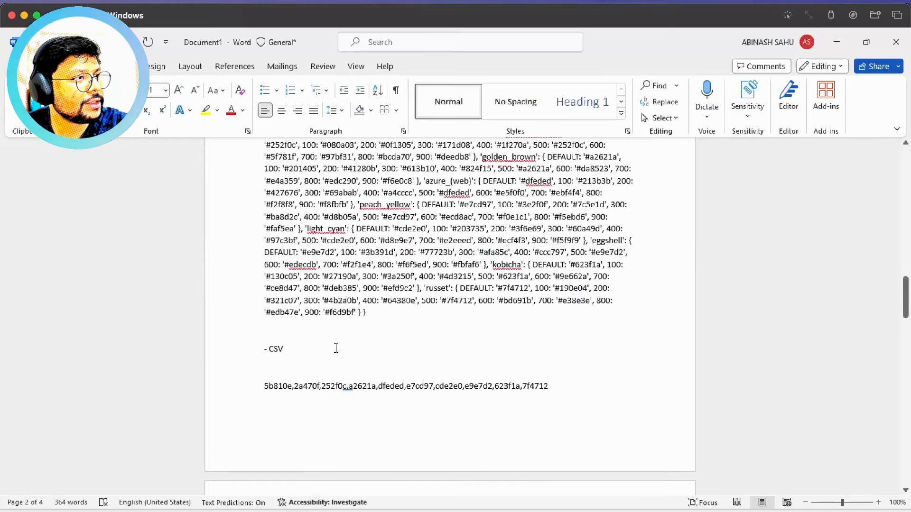
scroll(336, 348, "down", 7)
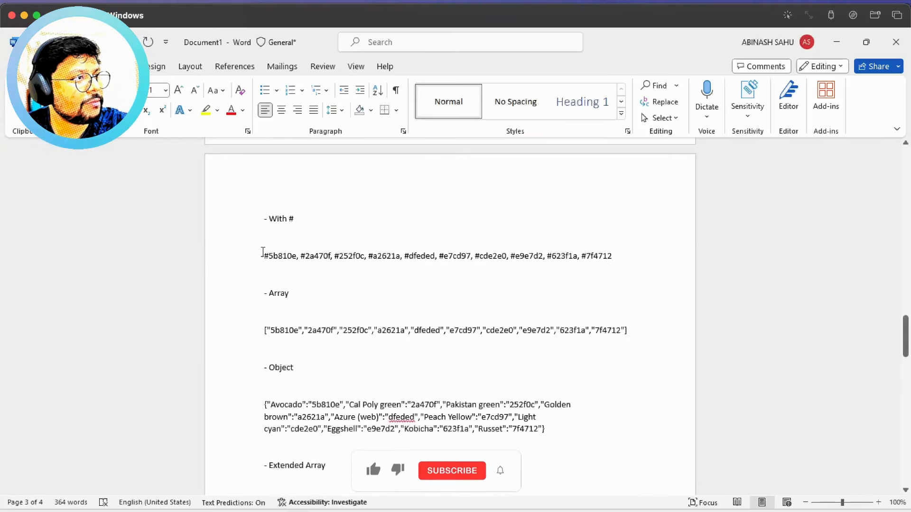
left_click_drag(264, 256, 614, 257)
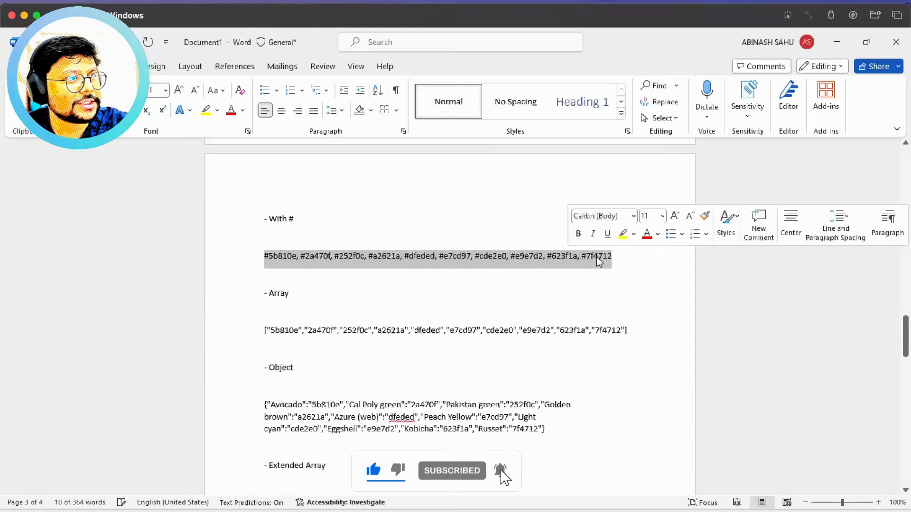
right_click(599, 258)
left_click(624, 296)
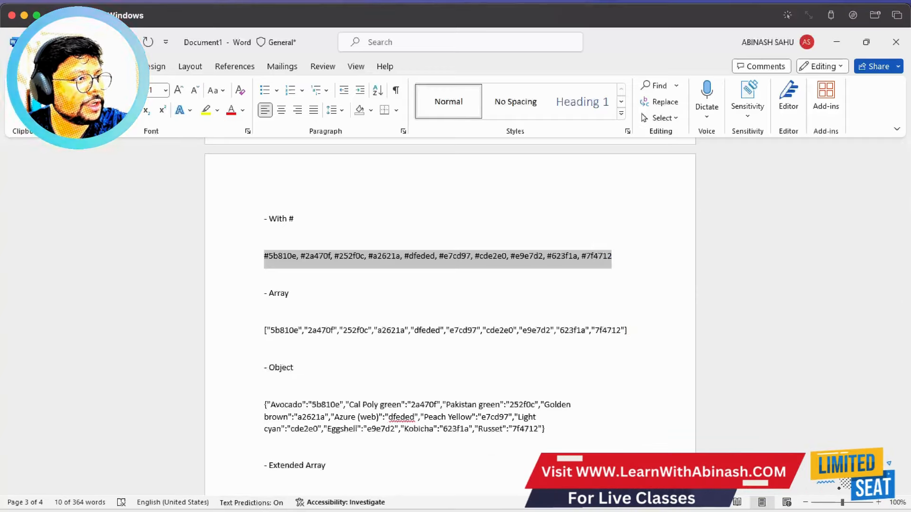
- Switch to the PowerBI.tips palette page and add the copied hex codes, #5b810e to #7f4712, to the palette through Multiple Input
left_click(213, 511)
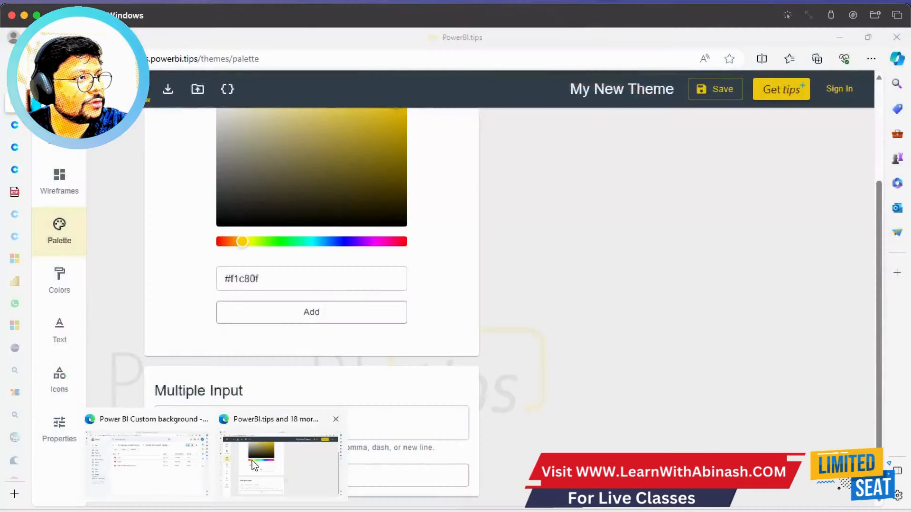
left_click(252, 461)
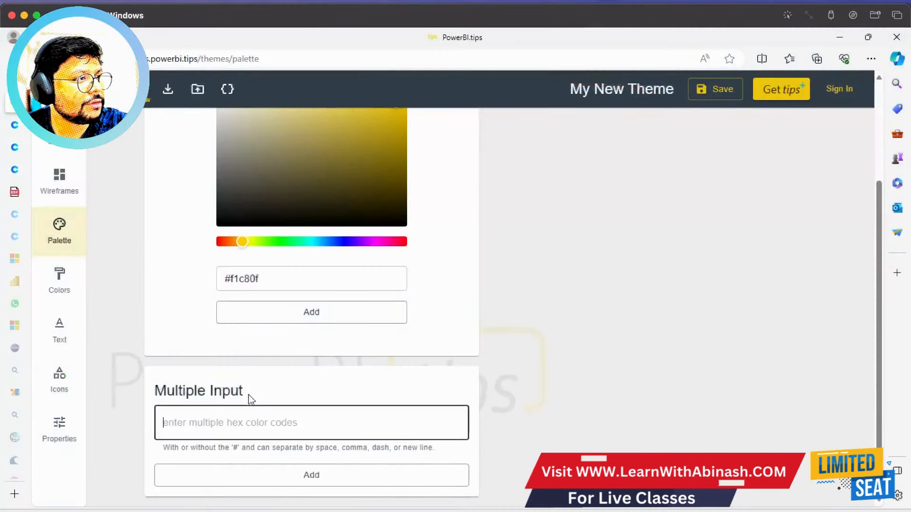
right_click(234, 421)
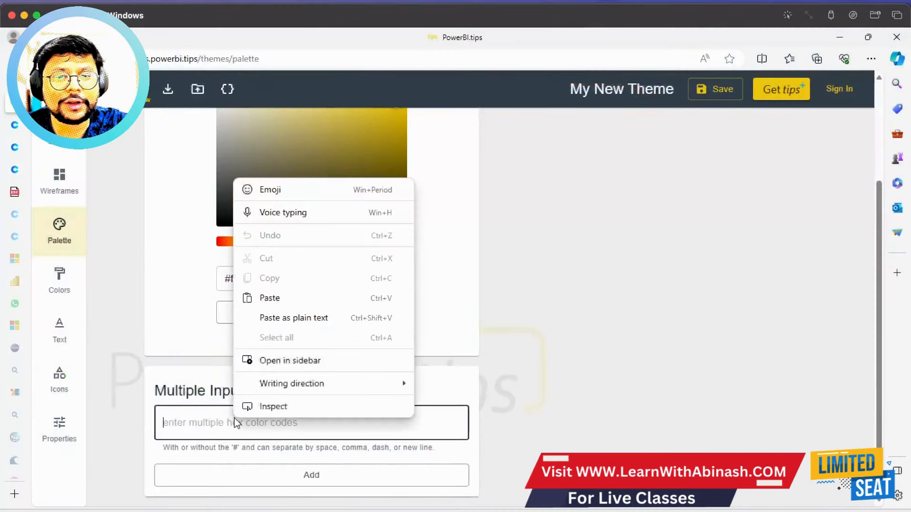
left_click(281, 303)
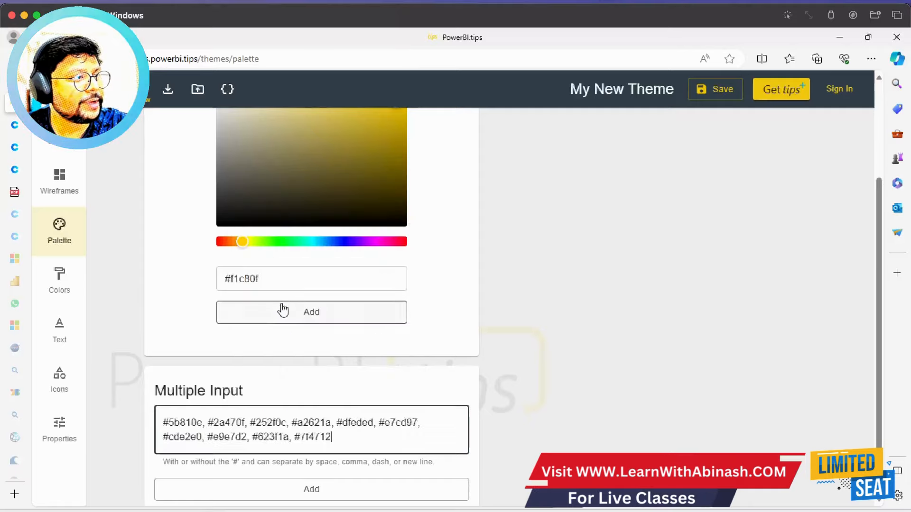
left_click(339, 489)
- Reorder the palette into greens starting with #2a470f, #252f0c, #5b810e, then browns, beiges #e7cd97 and #e9e7d2, and light blues #cde2e0 and #dfeded
scroll(549, 401, "up", 3)
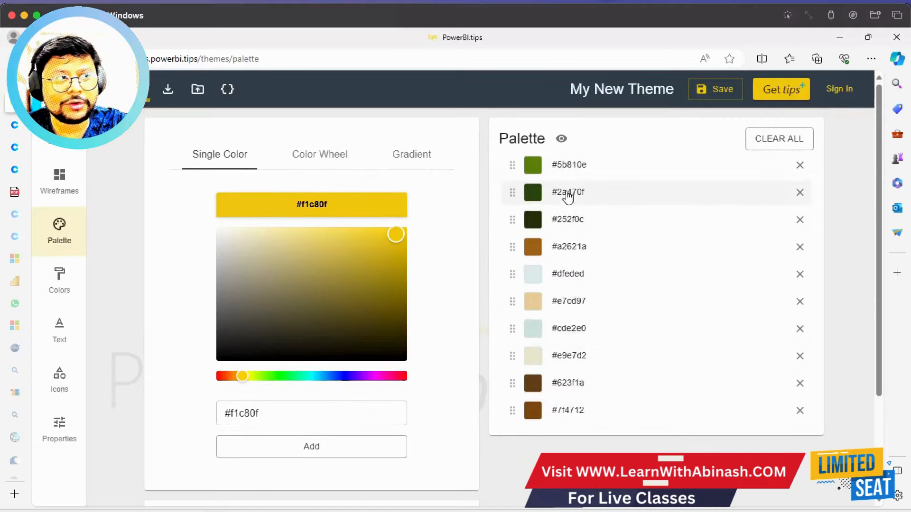
left_click_drag(564, 194, 566, 174)
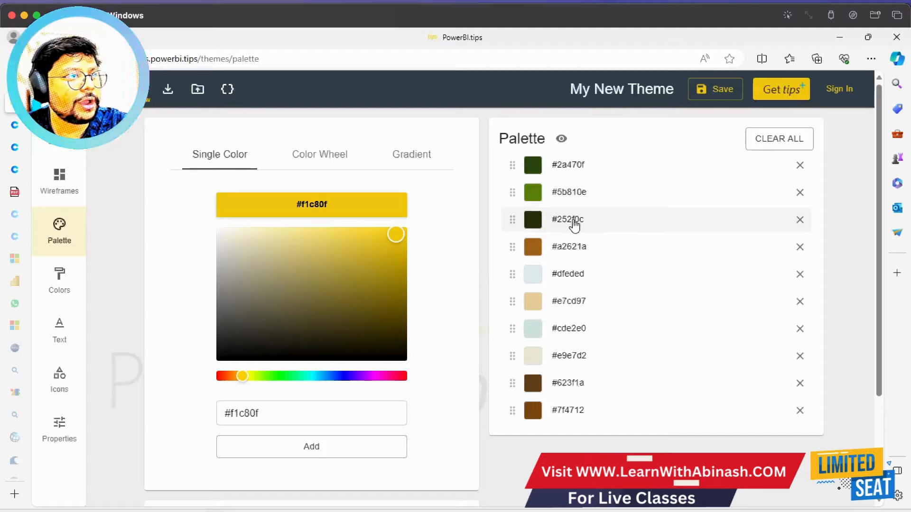
left_click_drag(577, 220, 580, 193)
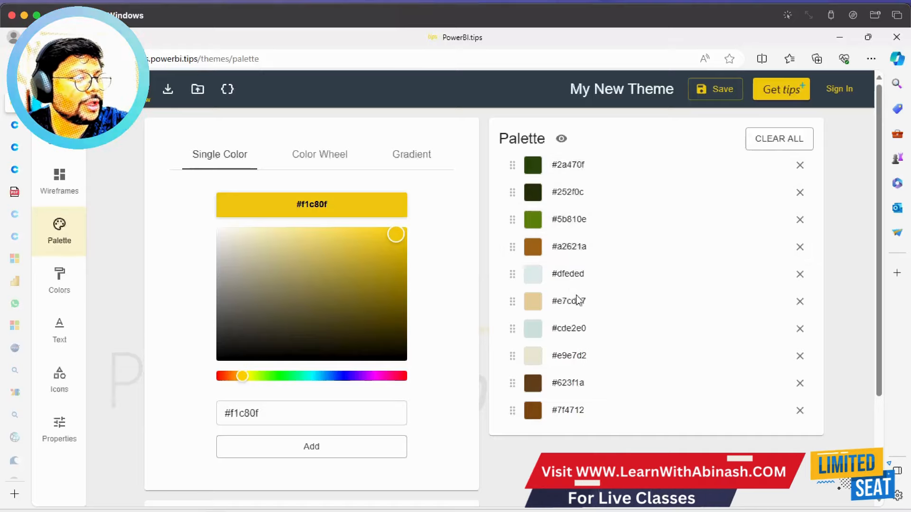
left_click_drag(578, 307, 579, 280)
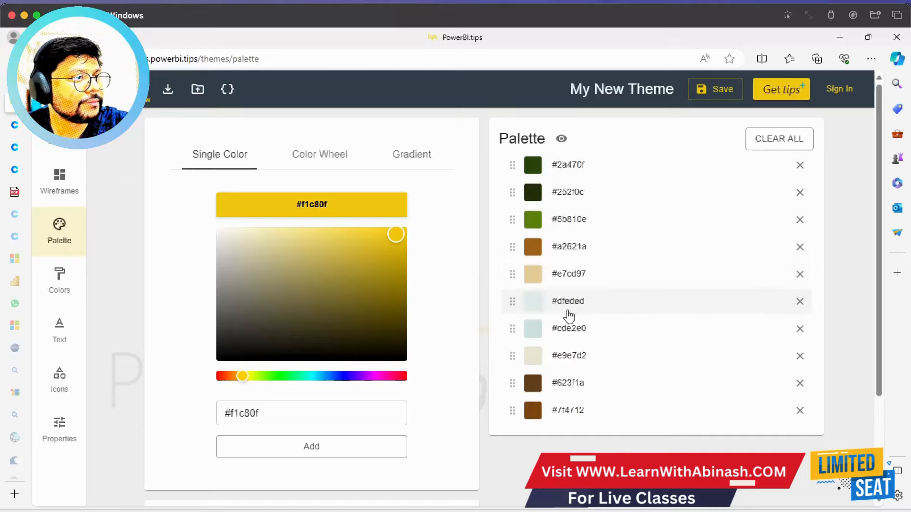
left_click_drag(567, 336, 570, 309)
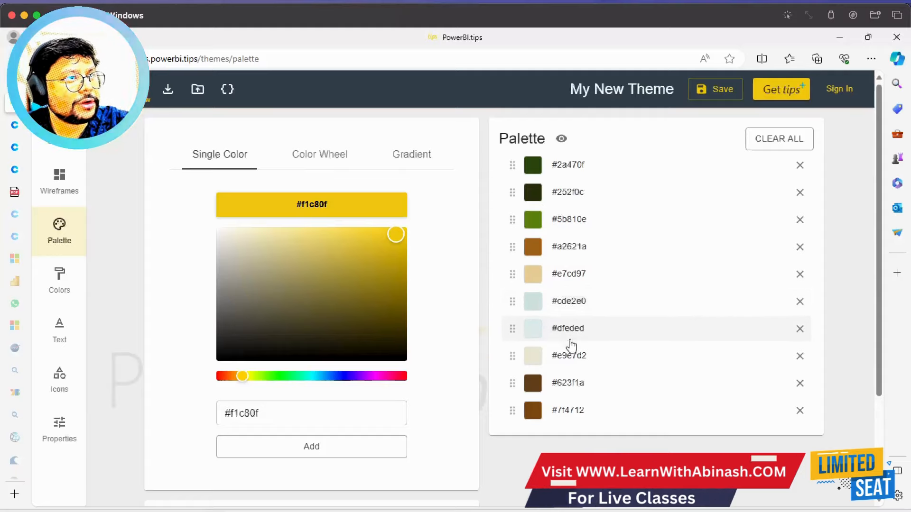
left_click_drag(571, 357, 575, 299)
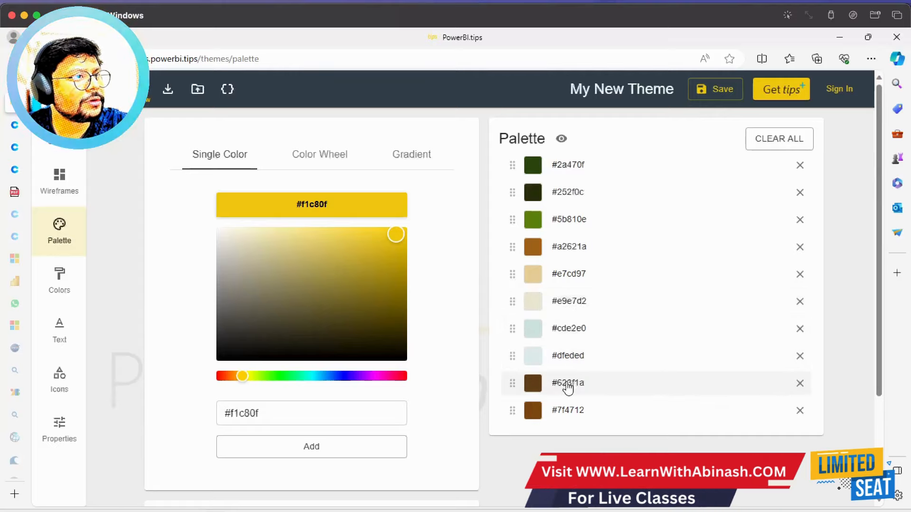
left_click_drag(569, 384, 571, 287)
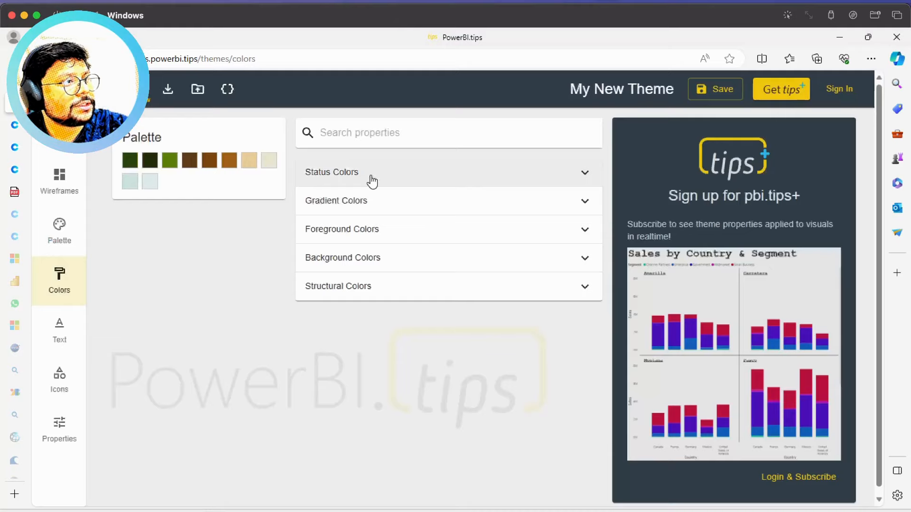
- On the Colors page, set the status colors to #5b810e for Good, #D64554 for Bad and #e7cd97 for Neutral
left_click(370, 179)
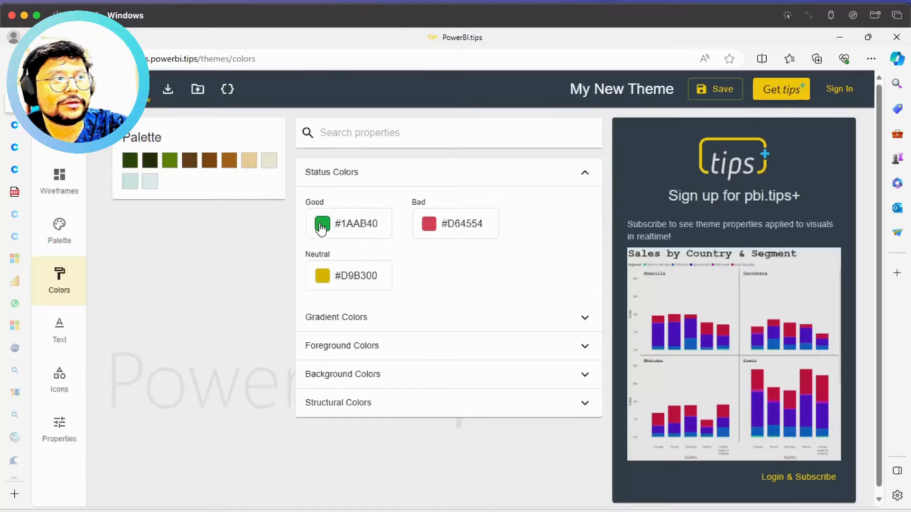
left_click(322, 228)
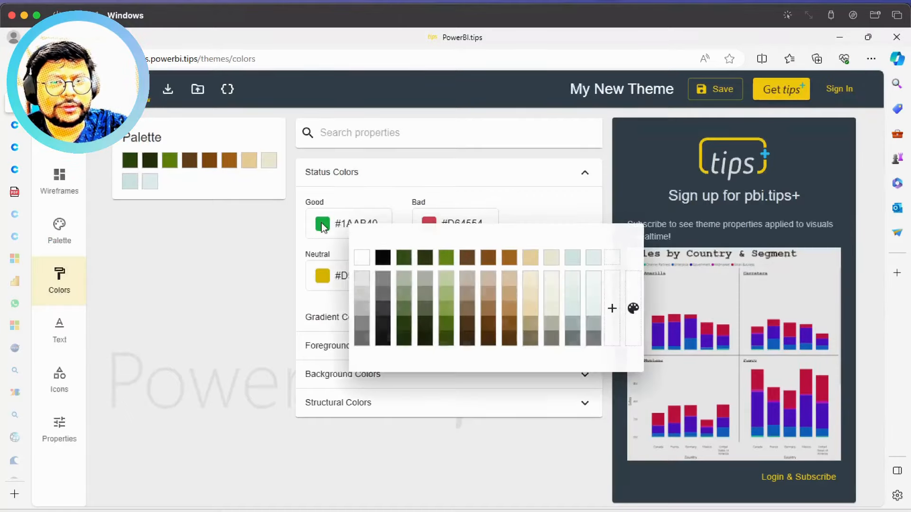
left_click(447, 260)
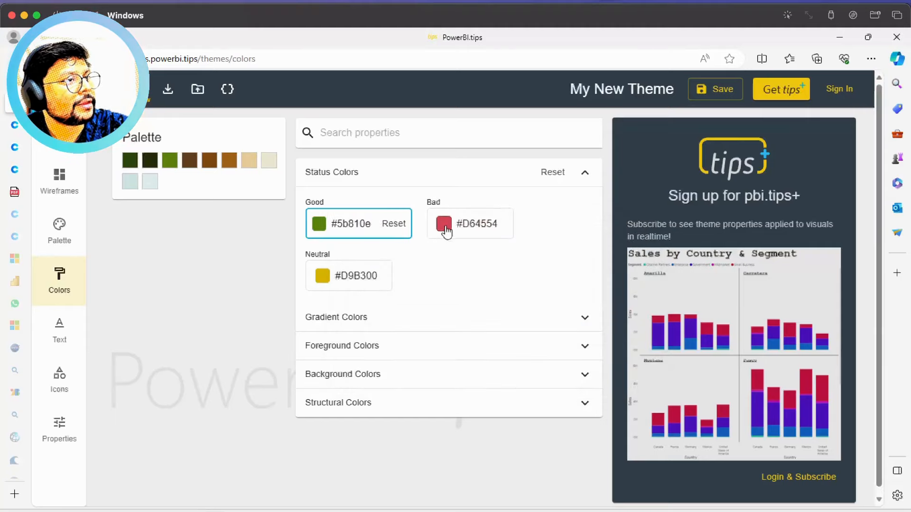
left_click(445, 225)
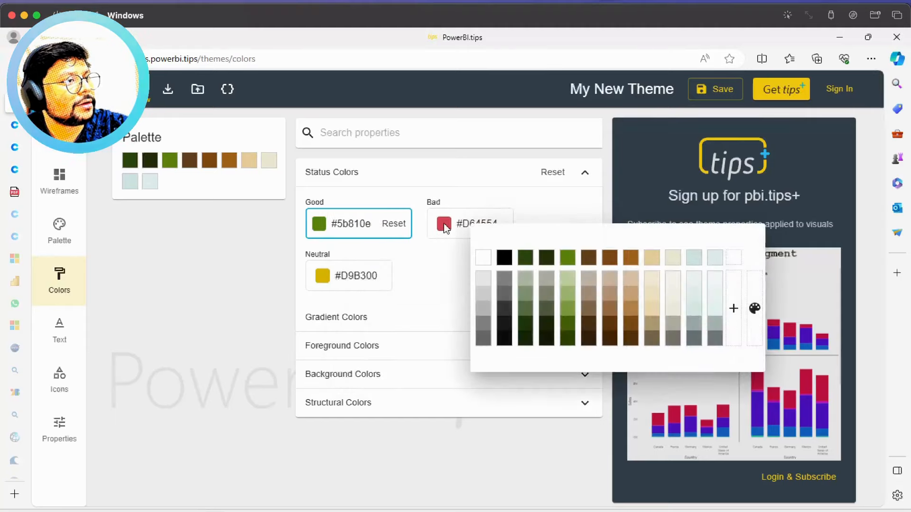
left_click(439, 250)
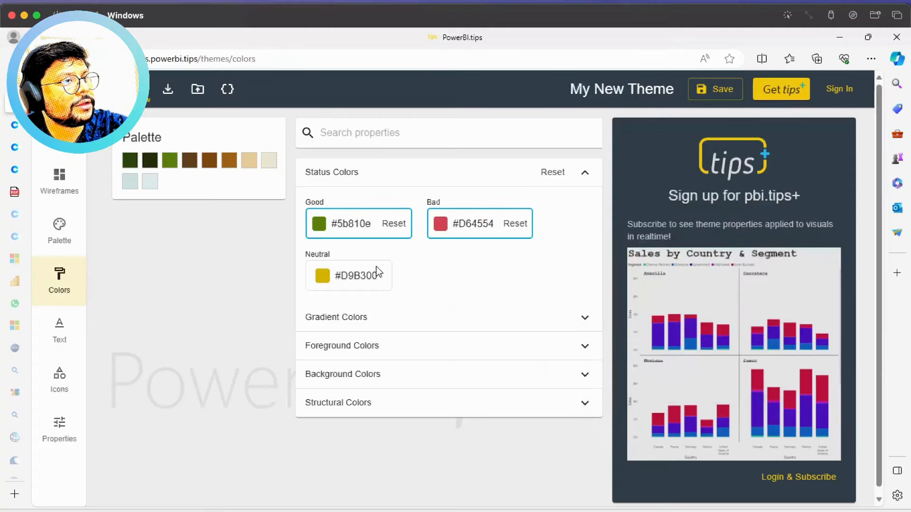
left_click(322, 276)
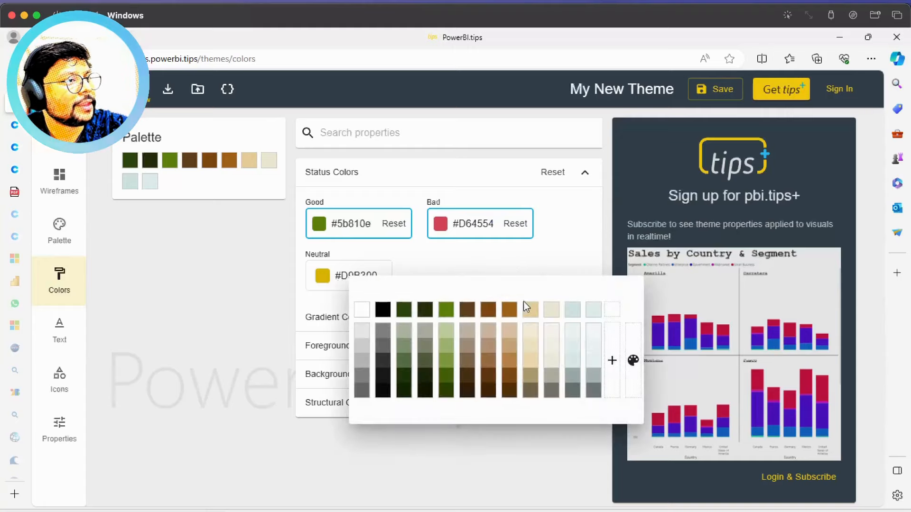
left_click(528, 311)
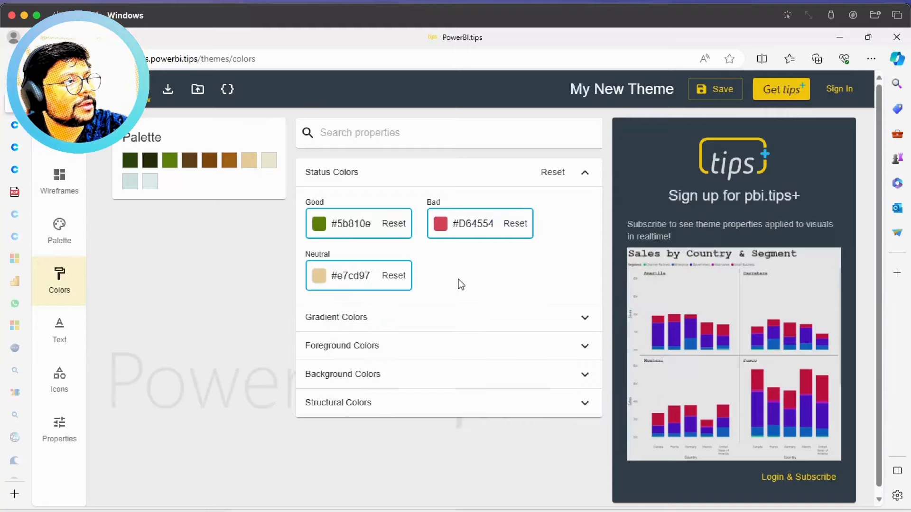
- Set the gradient colors to #2a470f for Maximum, #dfeded for Minimum, #e7cd97 for Center and #e6e6e6 for Null
left_click(445, 322)
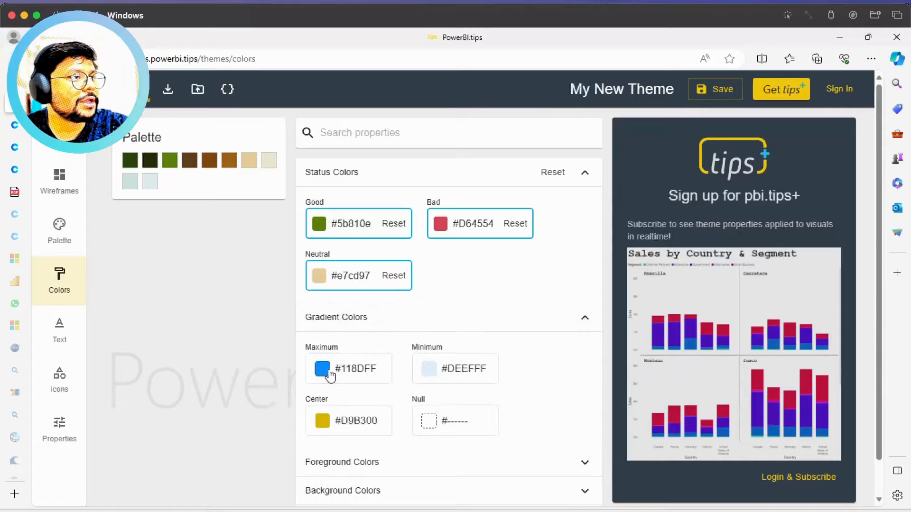
left_click(324, 370)
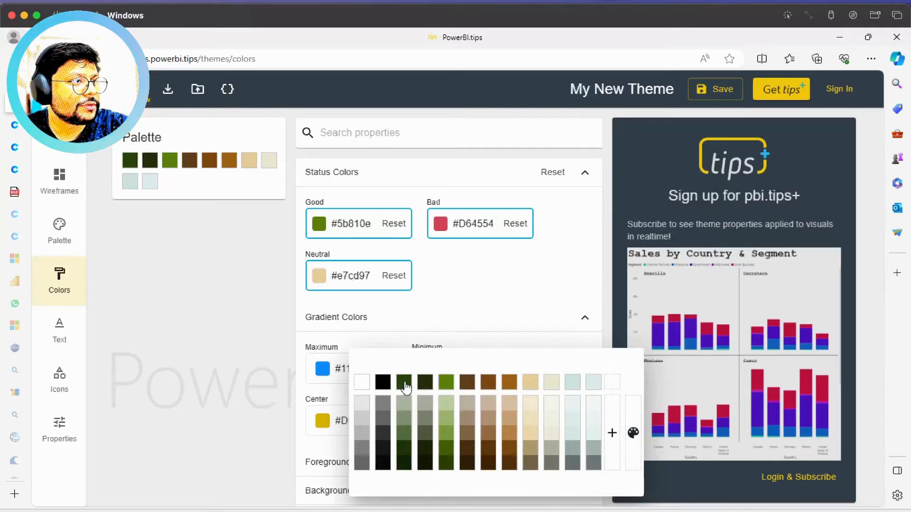
left_click(405, 383)
left_click(442, 372)
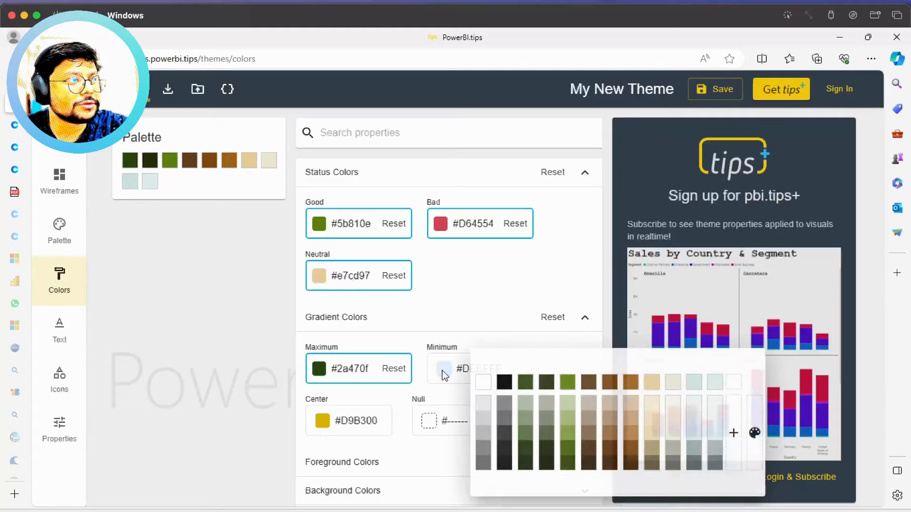
left_click(715, 382)
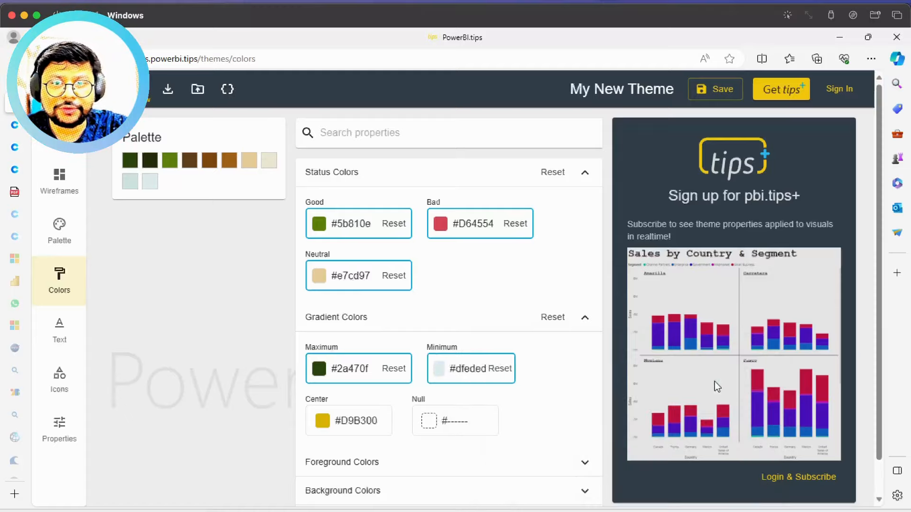
left_click(323, 421)
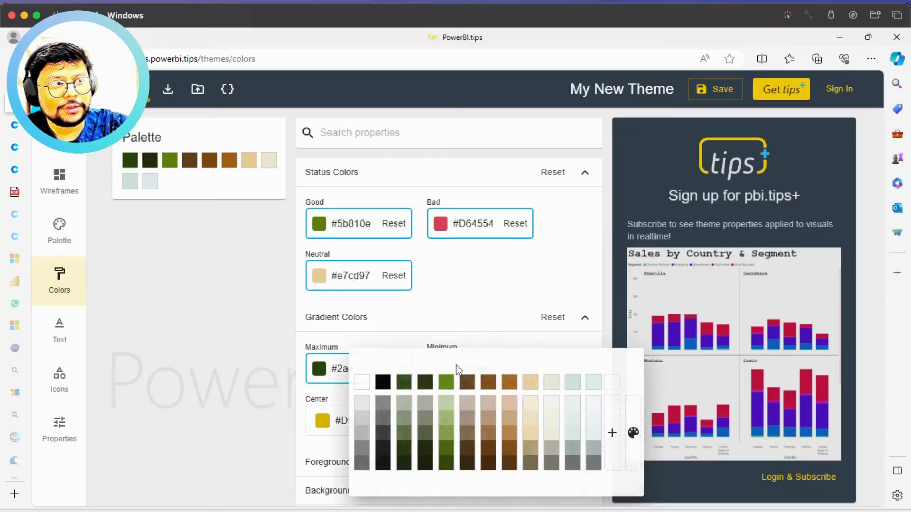
left_click(531, 382)
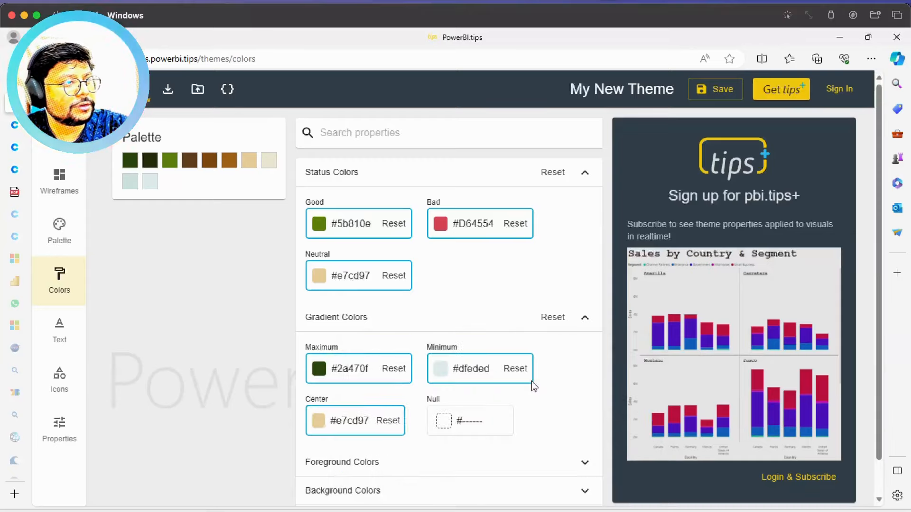
left_click(444, 422)
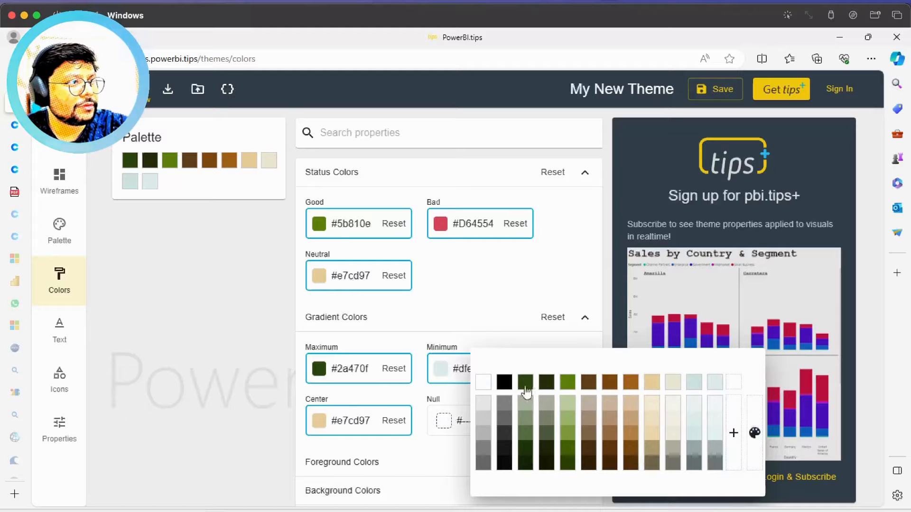
left_click(484, 406)
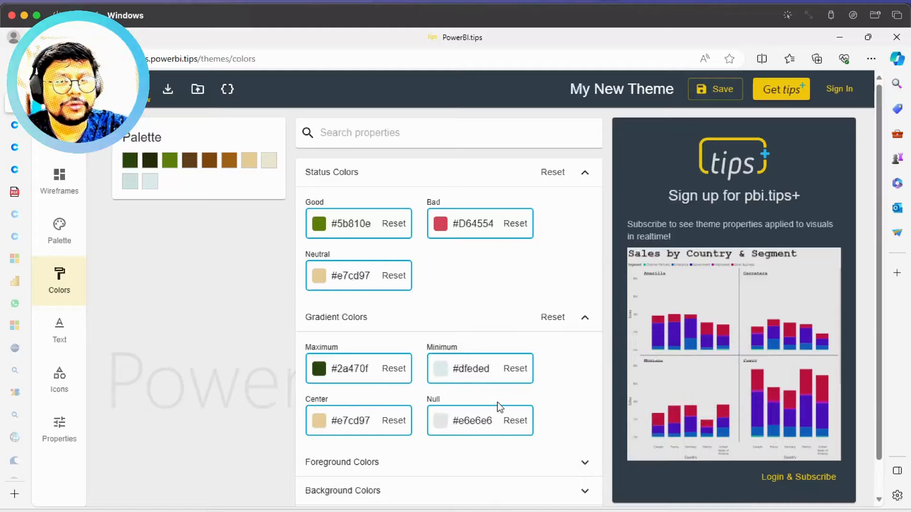
- Expand the Foreground Colors group and apply #252423 as the Foreground color
left_click(532, 469)
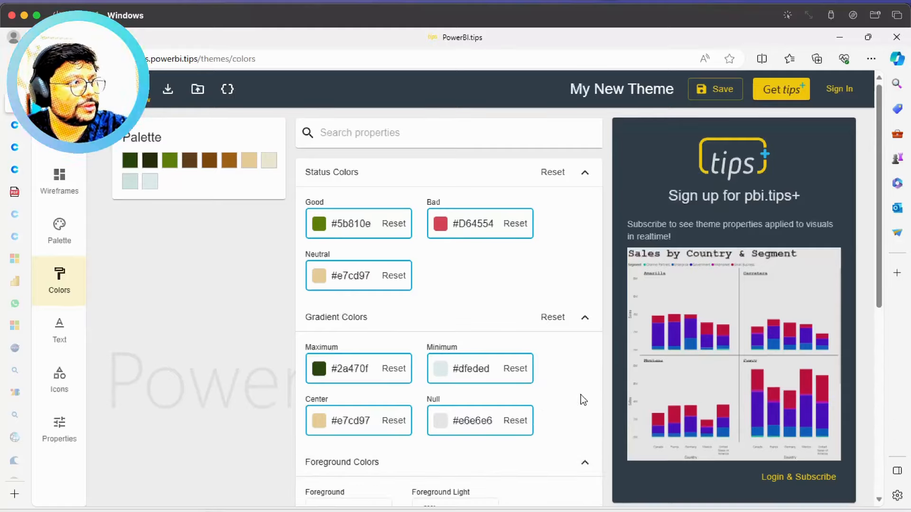
scroll(581, 404, "down", 4)
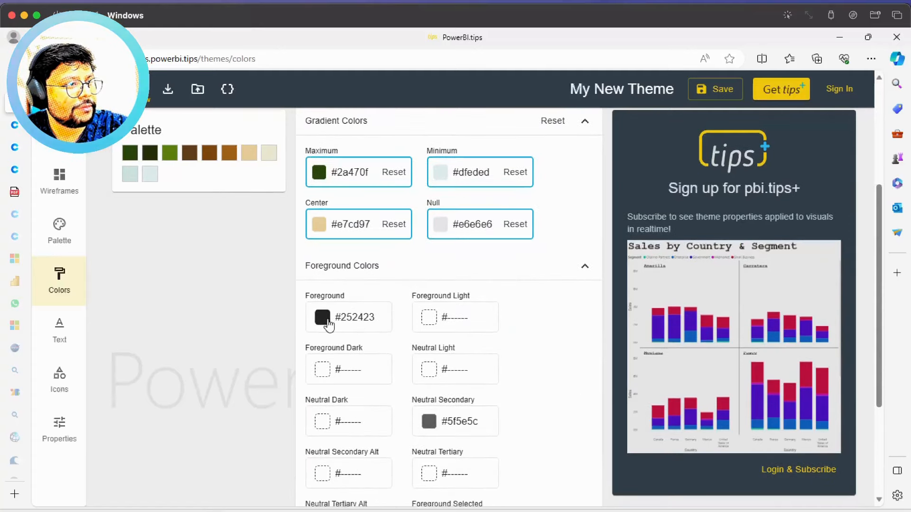
left_click(323, 318)
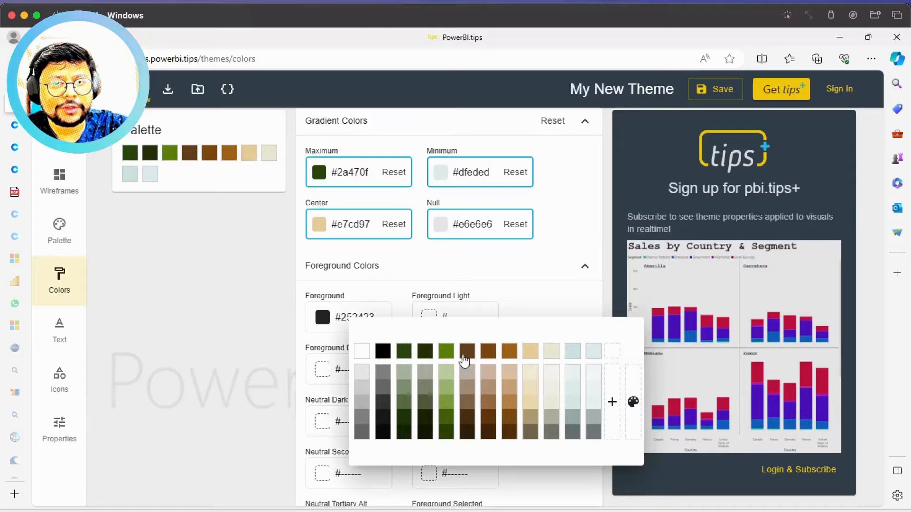
left_click(538, 307)
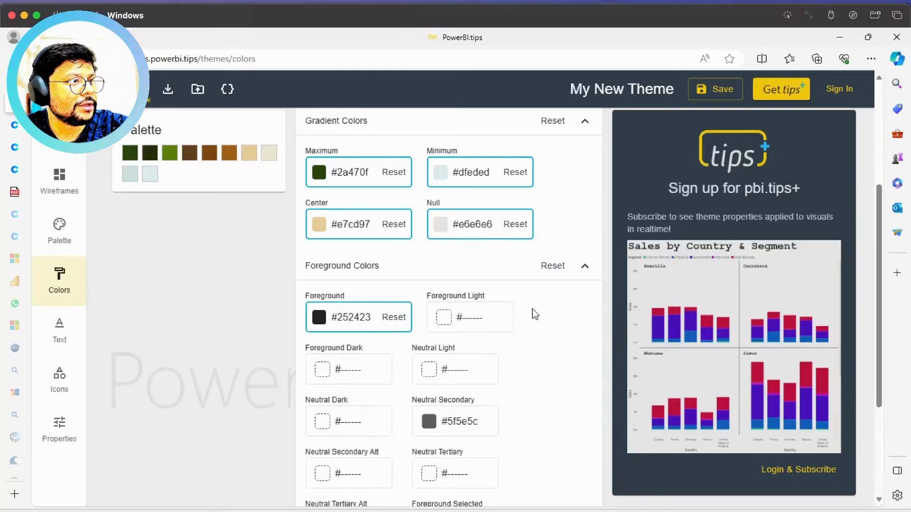
- Expand the Background Colors group and set the Background to the palette's light cyan #cde2e0
scroll(536, 346, "down", 4)
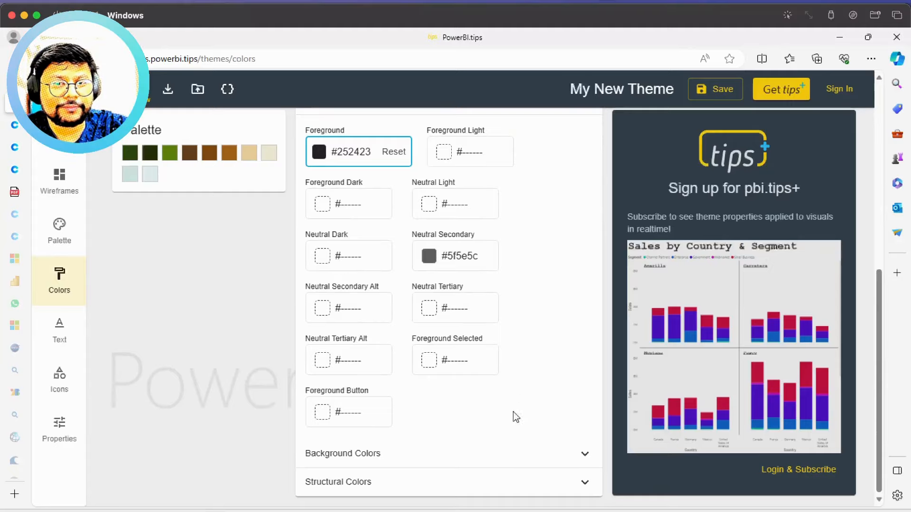
left_click(498, 457)
scroll(525, 403, "down", 4)
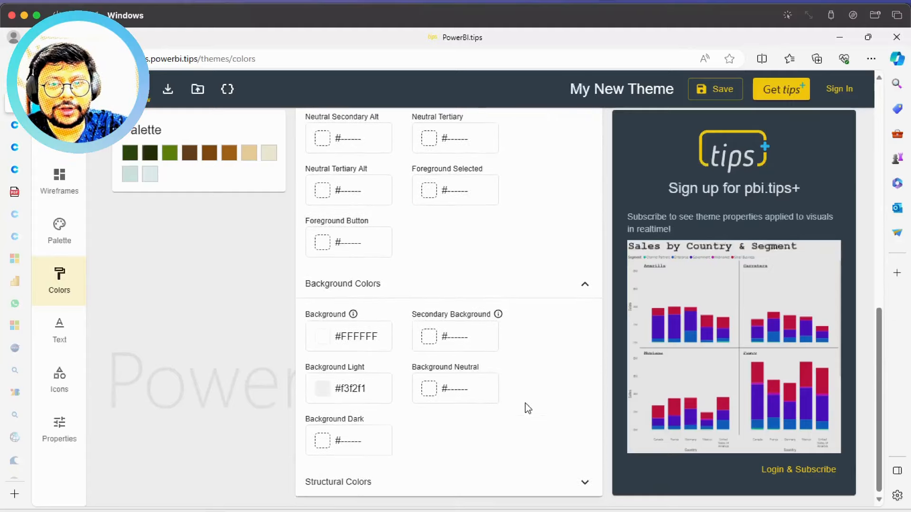
left_click(324, 337)
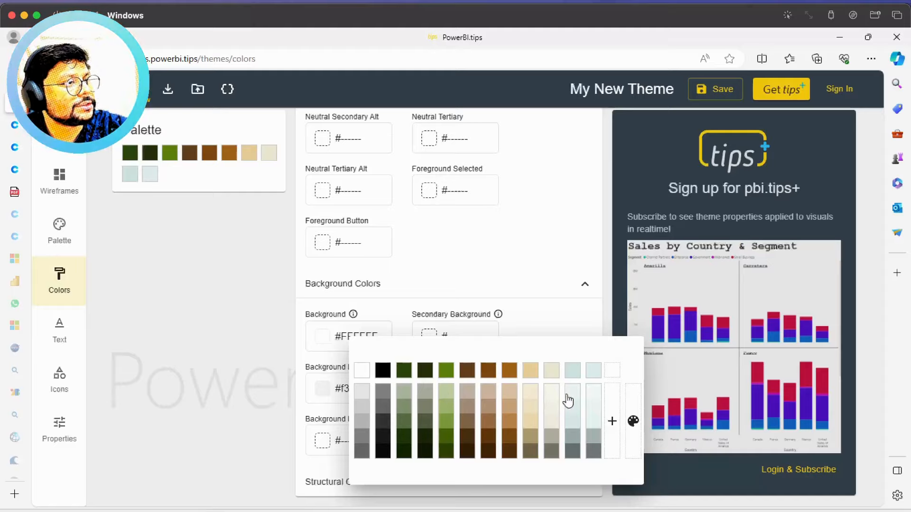
left_click(574, 370)
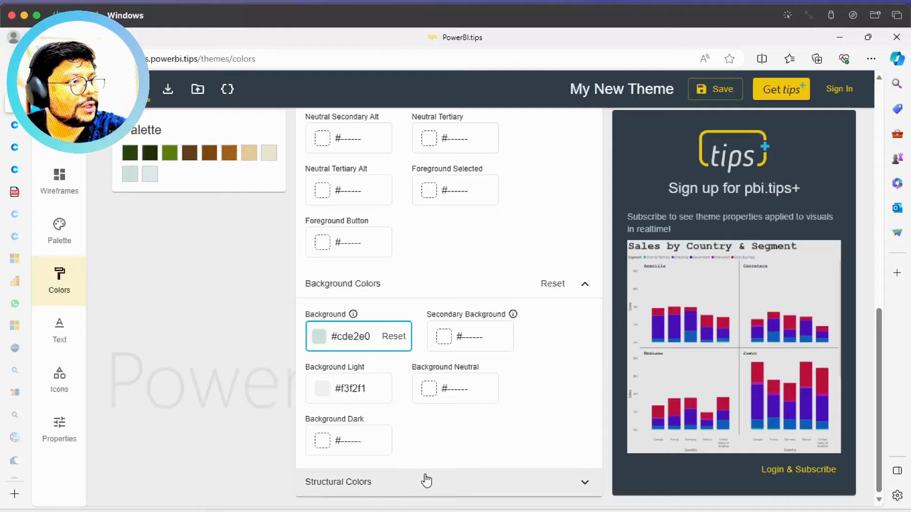
scroll(446, 451, "up", 2)
scroll(446, 449, "up", 8)
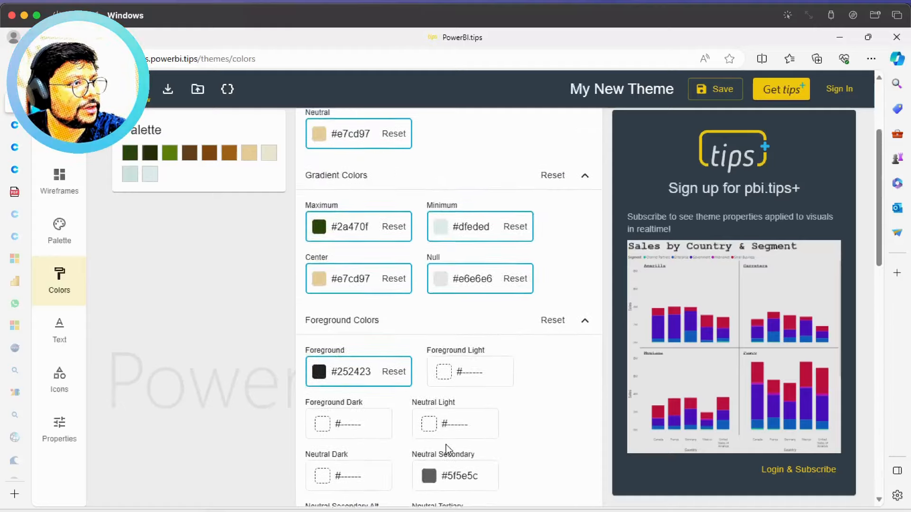
- On the Text page, set the Title text color to black
scroll(447, 449, "down", 18)
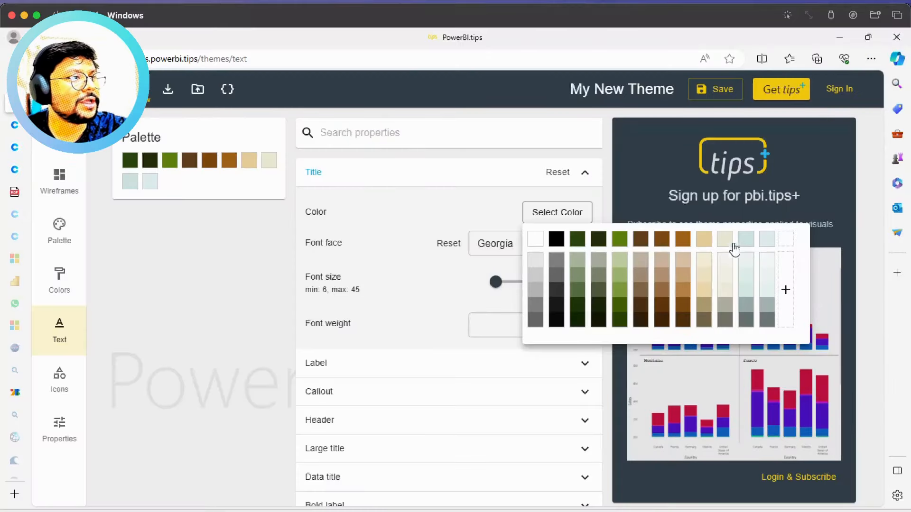
left_click(618, 242)
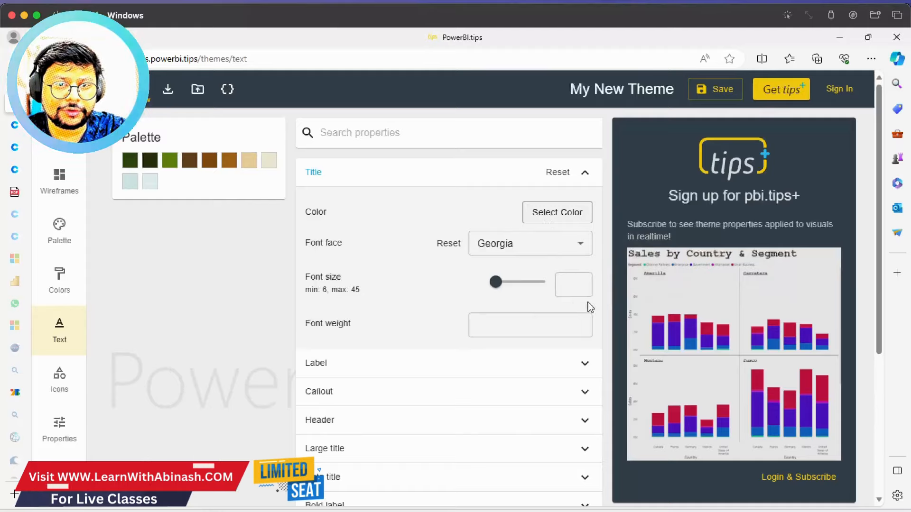
left_click(552, 221)
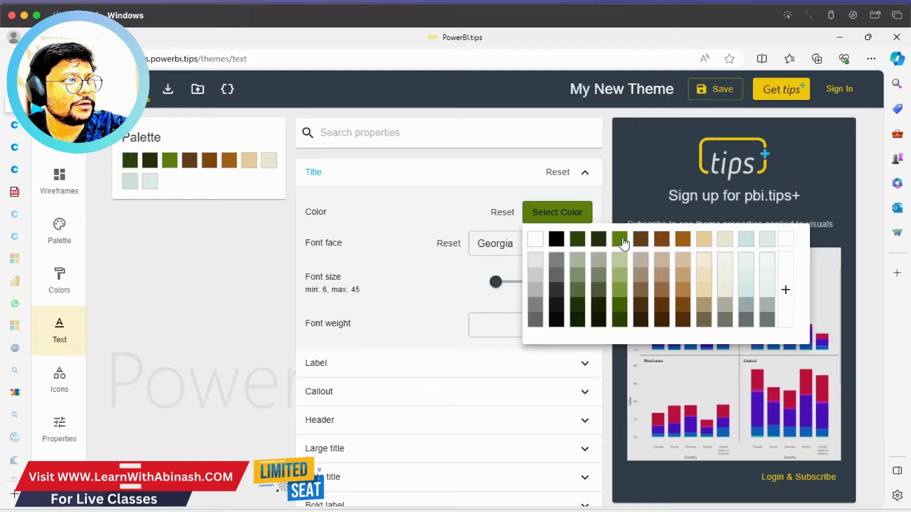
left_click(573, 240)
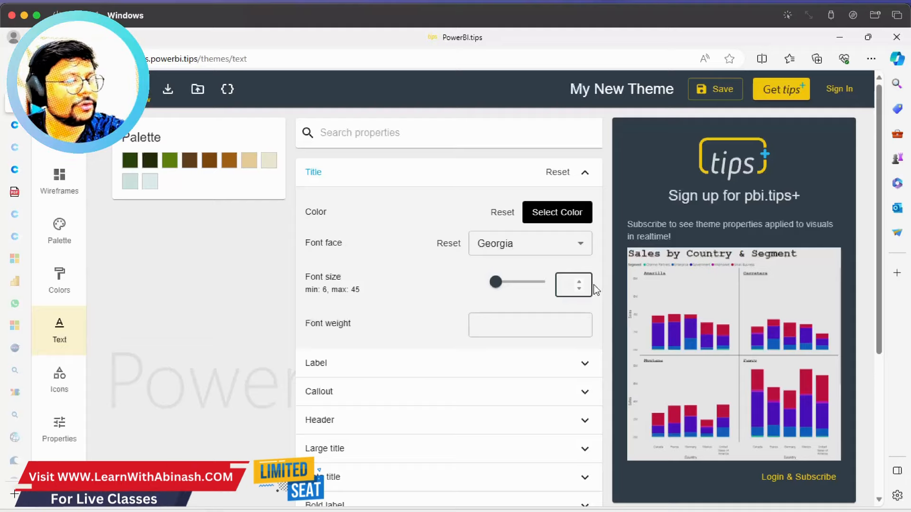
- Set the Title font size to 20 and select the Font weight field
left_click(580, 282)
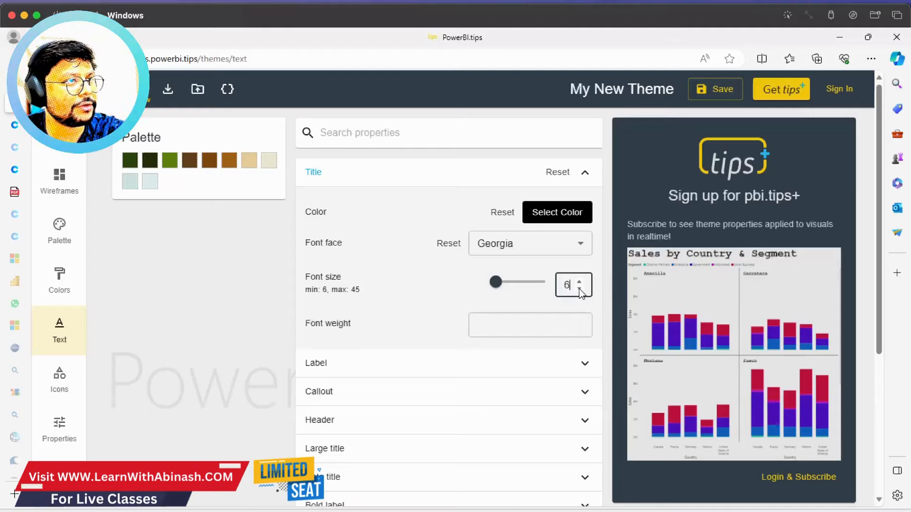
left_click(580, 283)
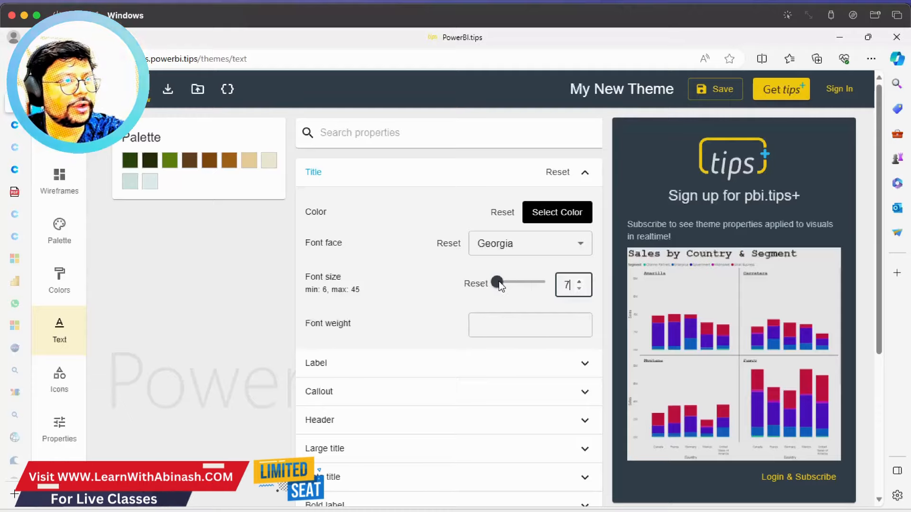
left_click_drag(499, 283, 513, 287)
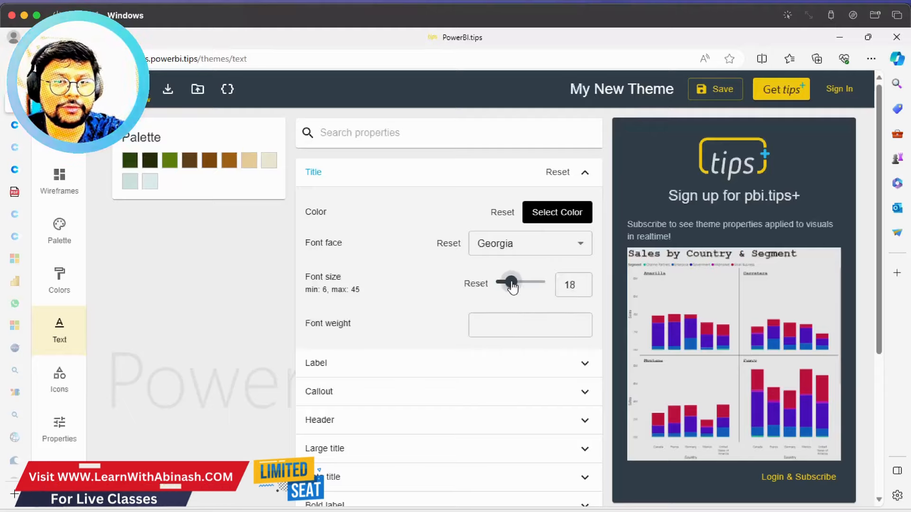
double_click(569, 284)
left_click(580, 282)
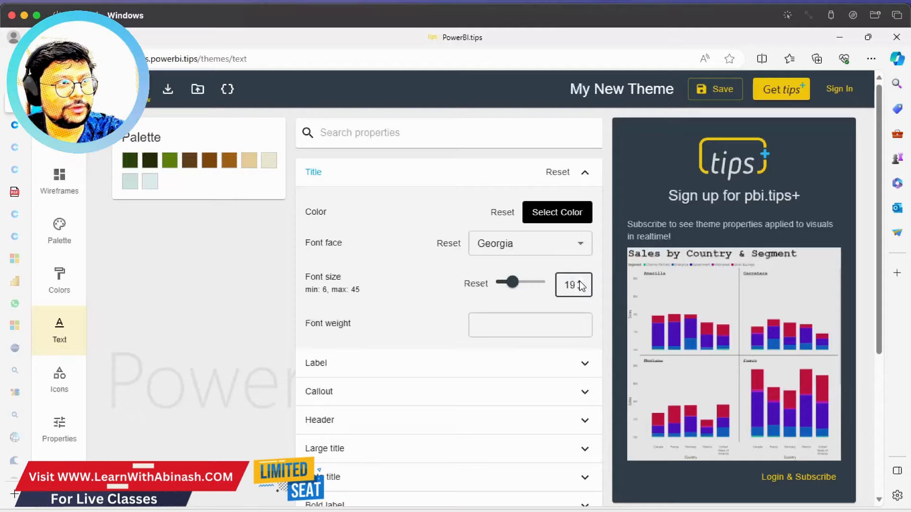
left_click(580, 282)
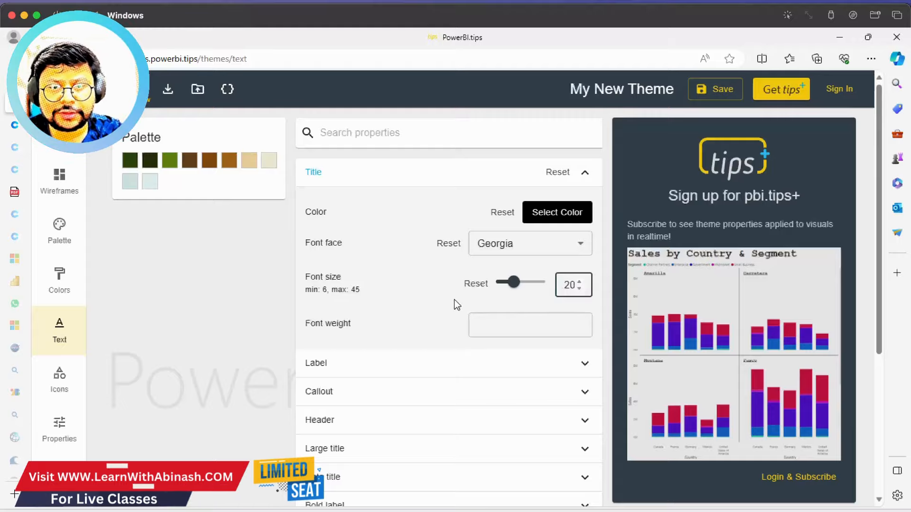
left_click(495, 323)
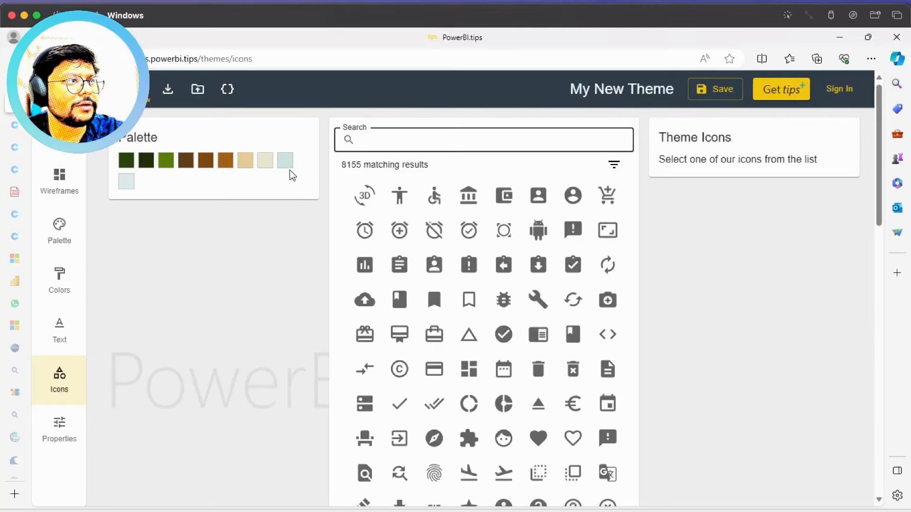
- On the Icons page, open the 3D rotation icon and apply the palette's bright green to it
left_click(166, 163)
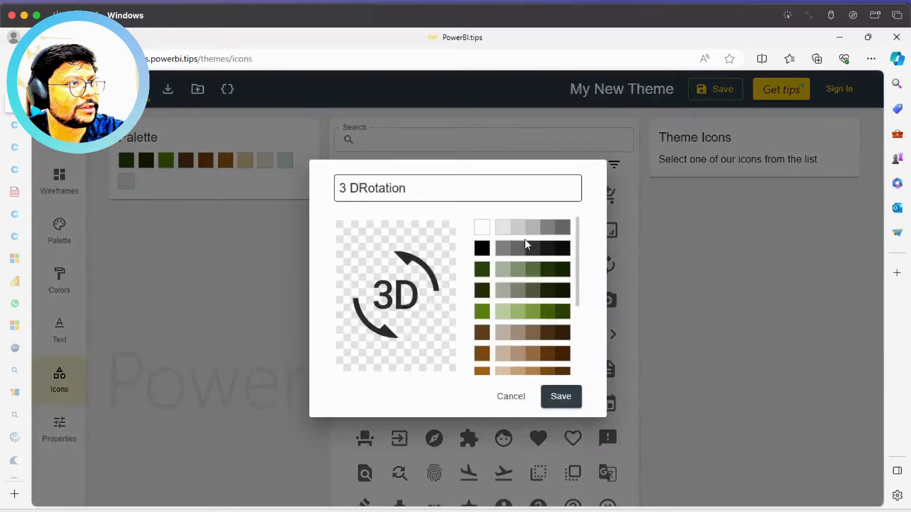
left_click(485, 314)
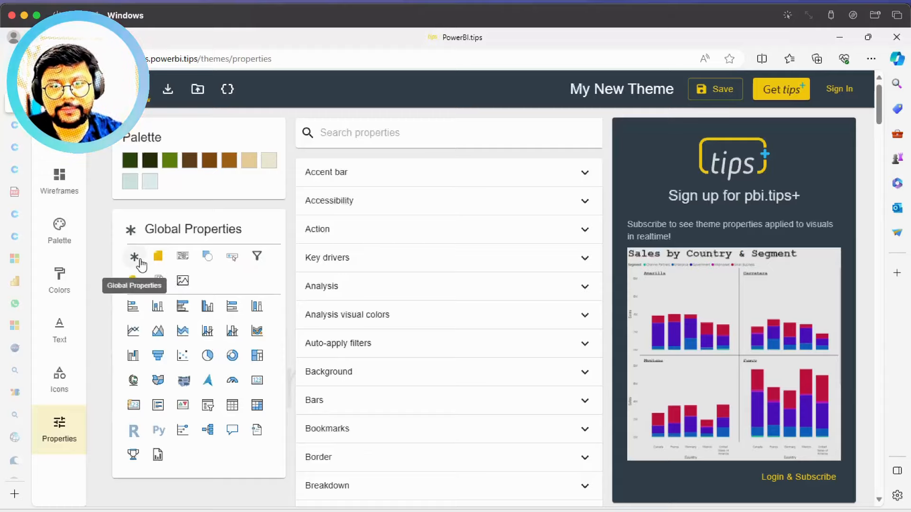
- Review the Accent bar, Accessibility and Action groups in the global properties, including the Position and Type options
left_click(345, 177)
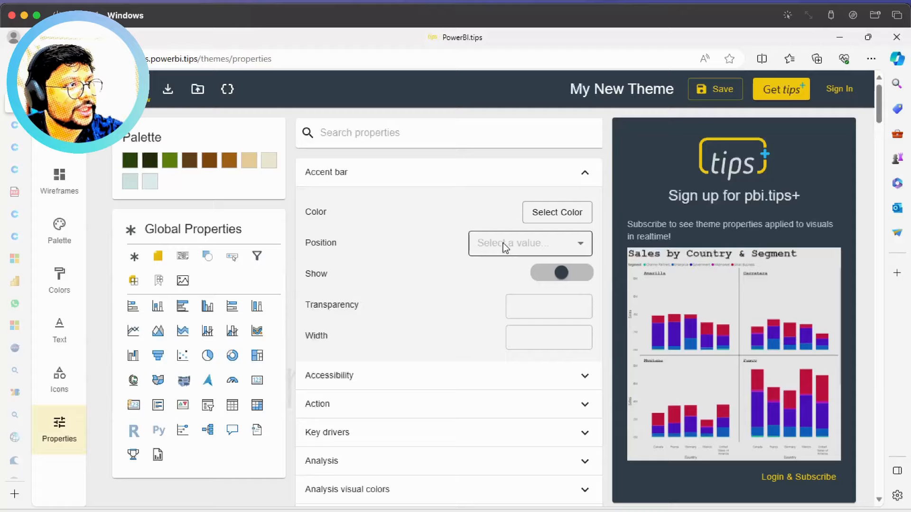
left_click(502, 245)
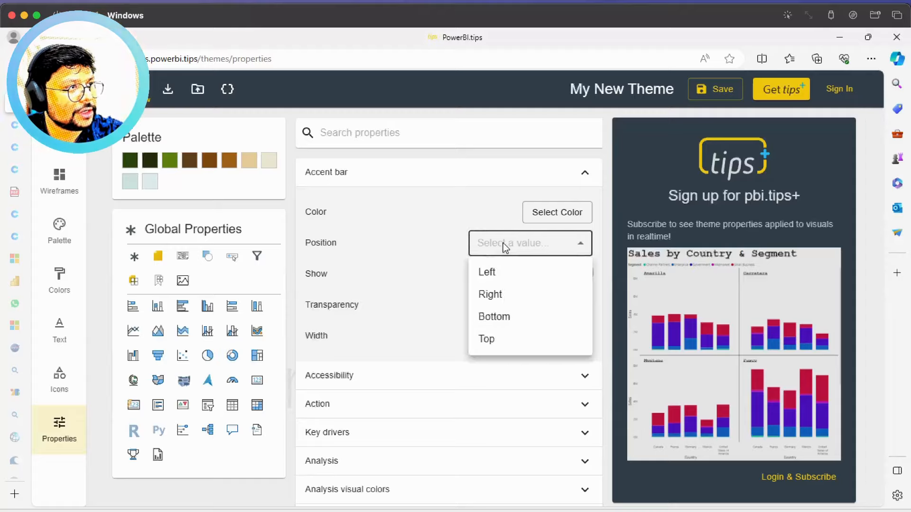
left_click(432, 233)
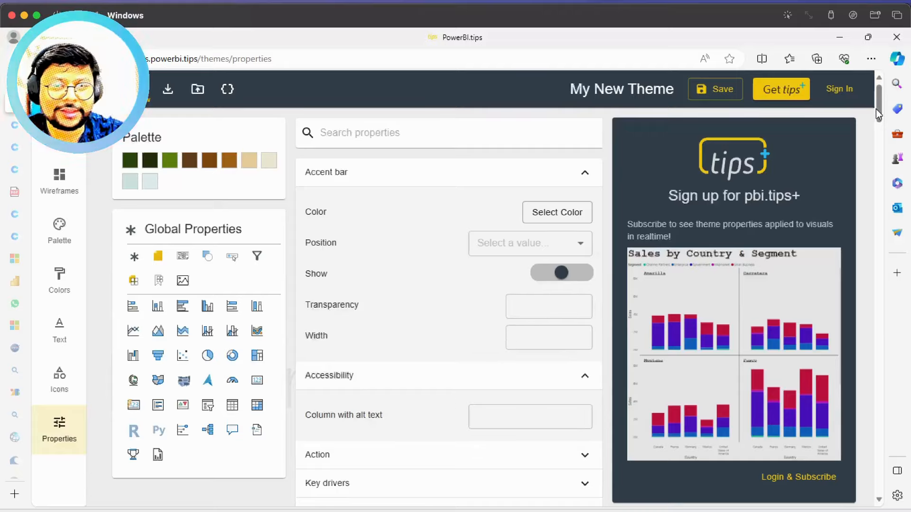
left_click_drag(879, 113, 886, 137)
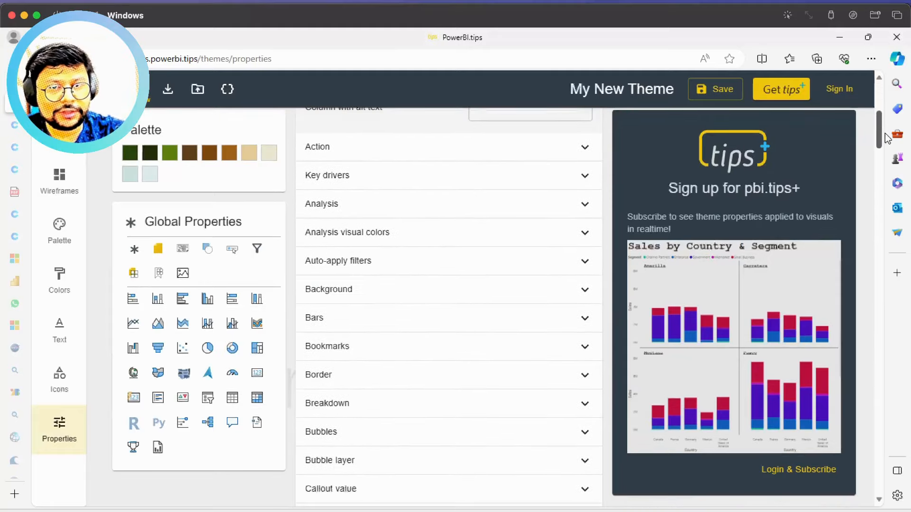
left_click(540, 157)
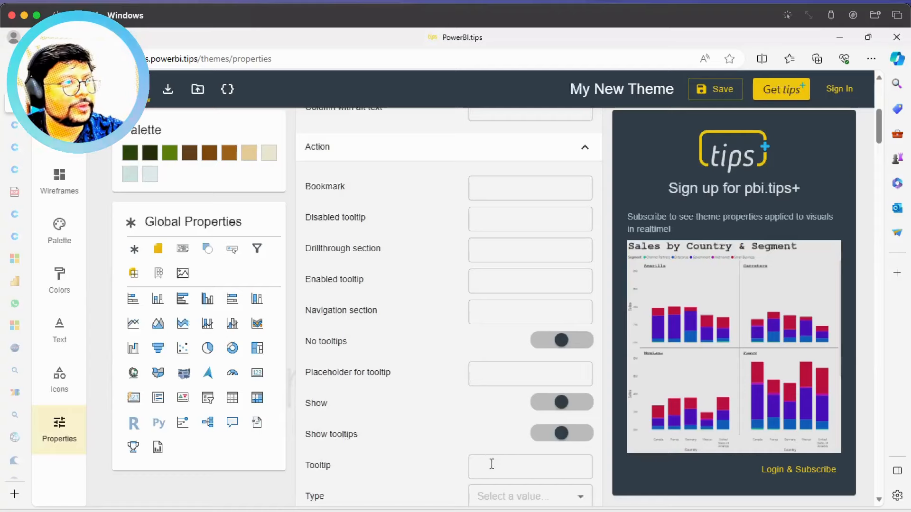
left_click(490, 499)
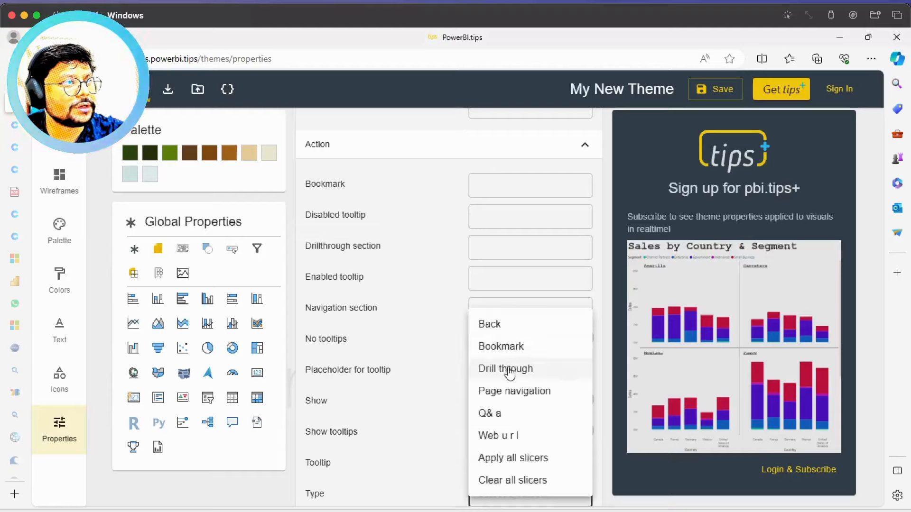
left_click(424, 469)
- Examine the Key drivers property group, including the Analysis type, Count type, Selected analysis and Selected sort options and the Target value field
scroll(878, 125, "down", 8)
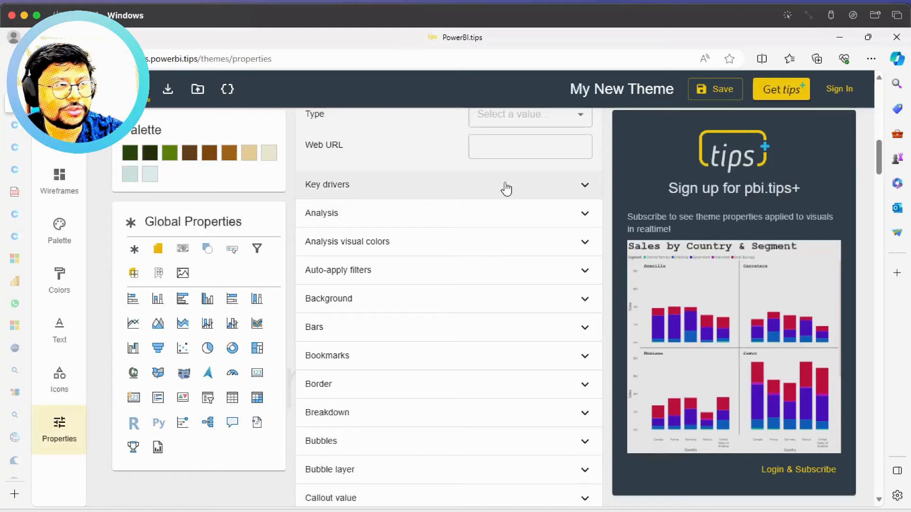
left_click(506, 189)
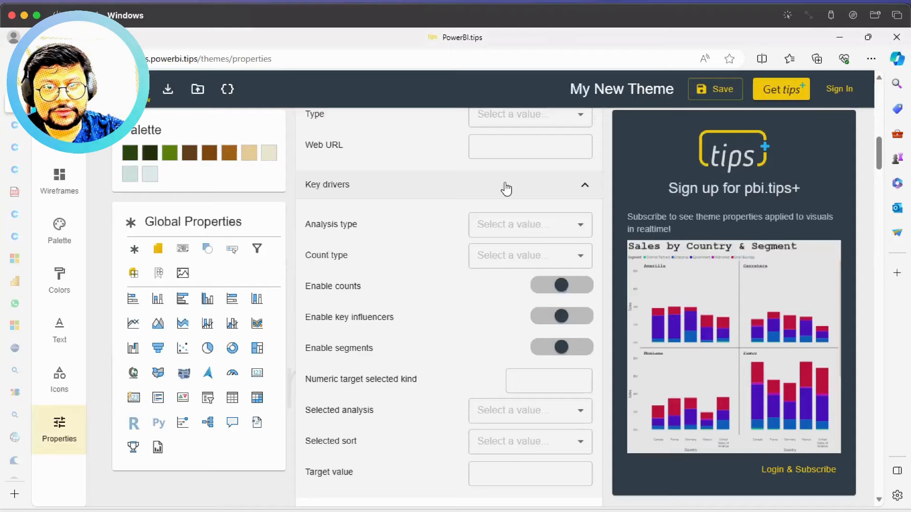
left_click(499, 230)
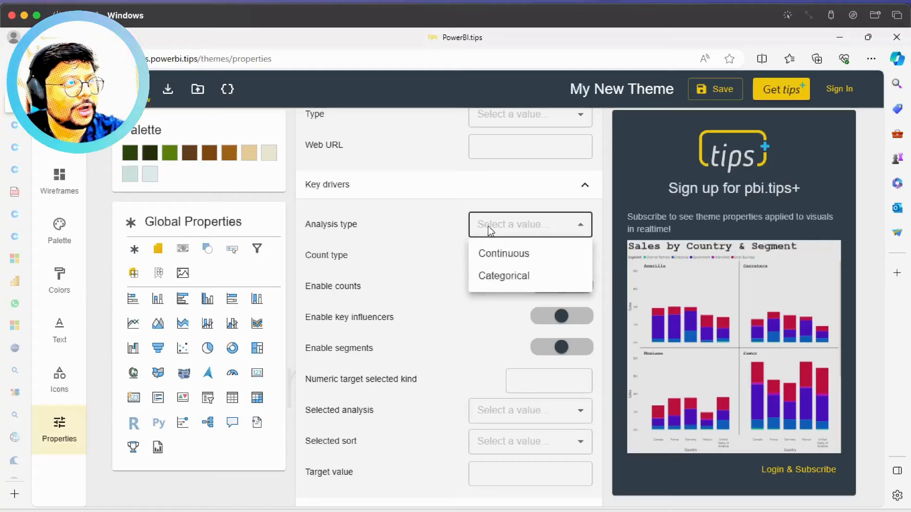
left_click(458, 263)
left_click(486, 262)
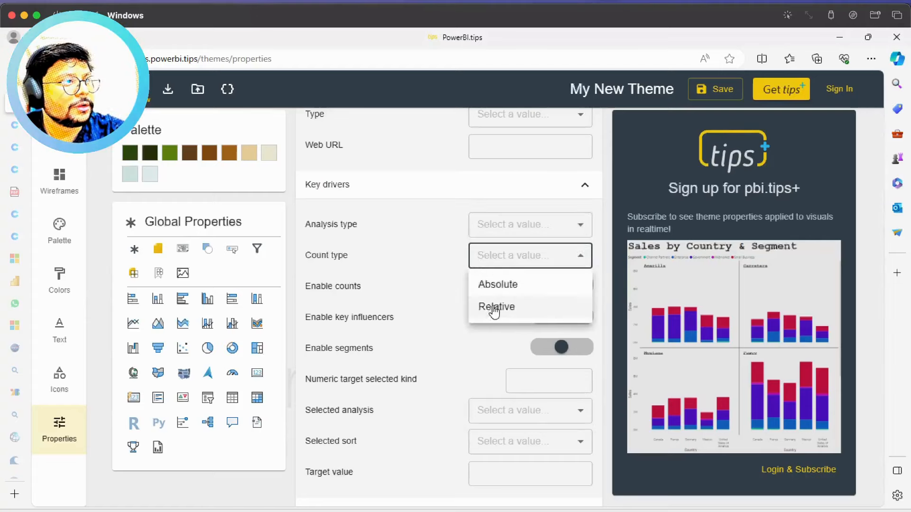
left_click(433, 274)
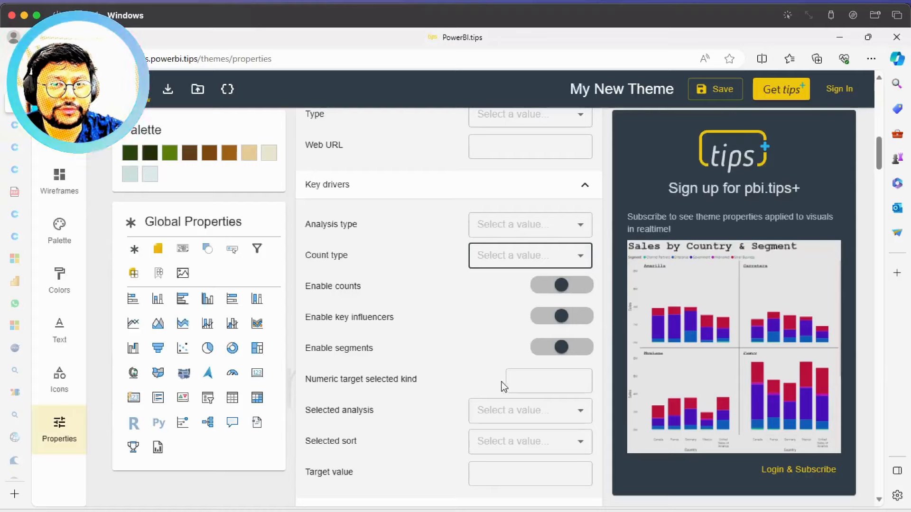
left_click(497, 418)
left_click(438, 415)
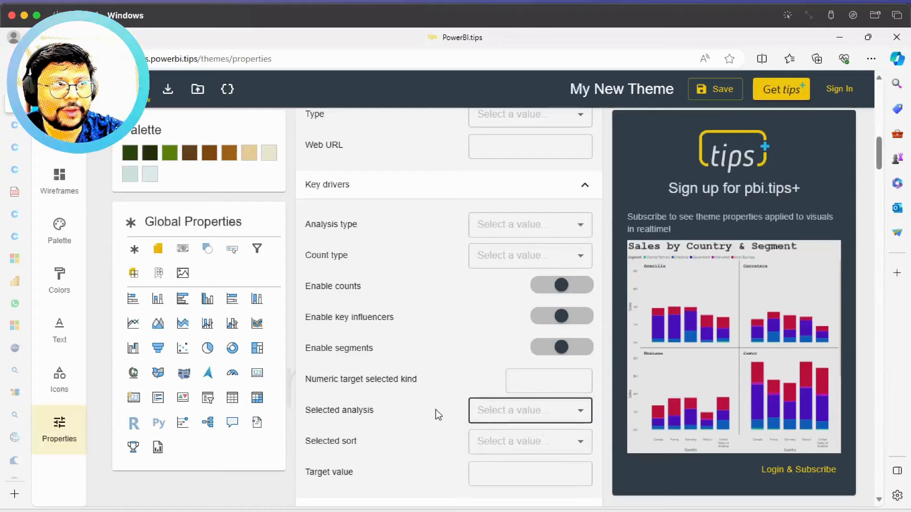
left_click(489, 446)
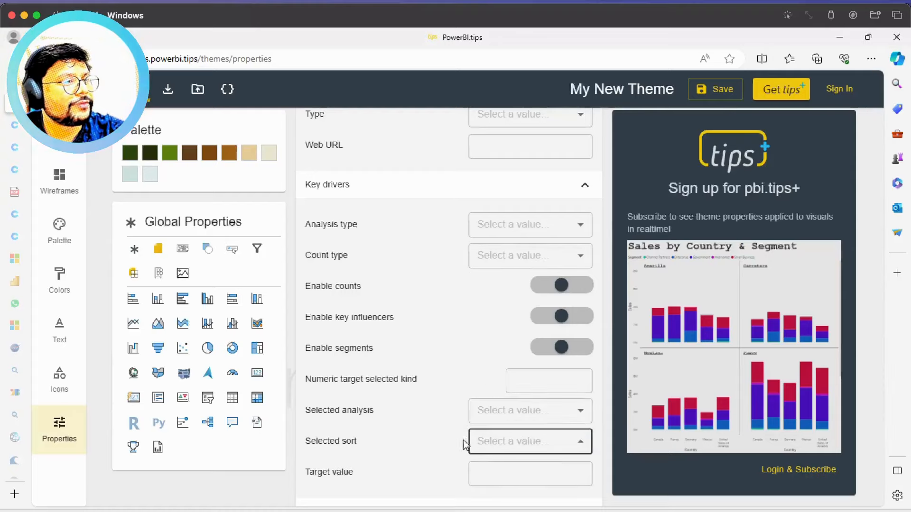
left_click(426, 438)
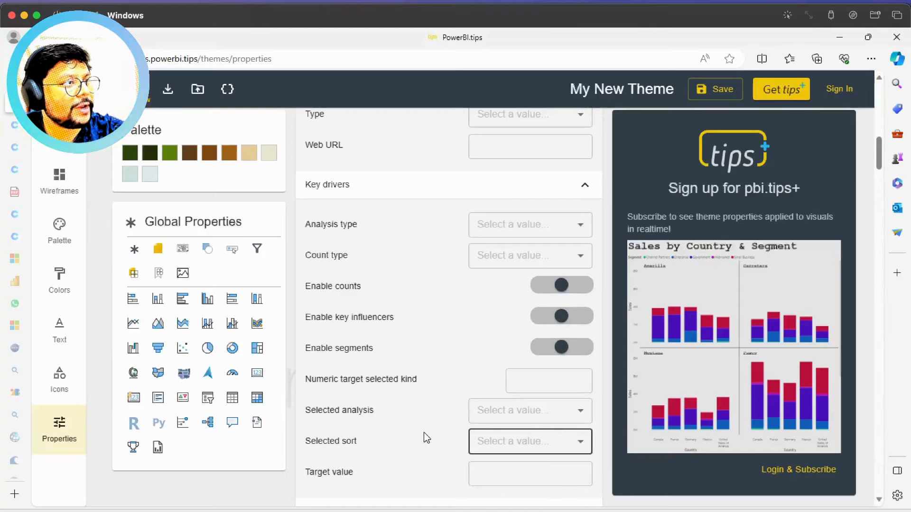
left_click(513, 473)
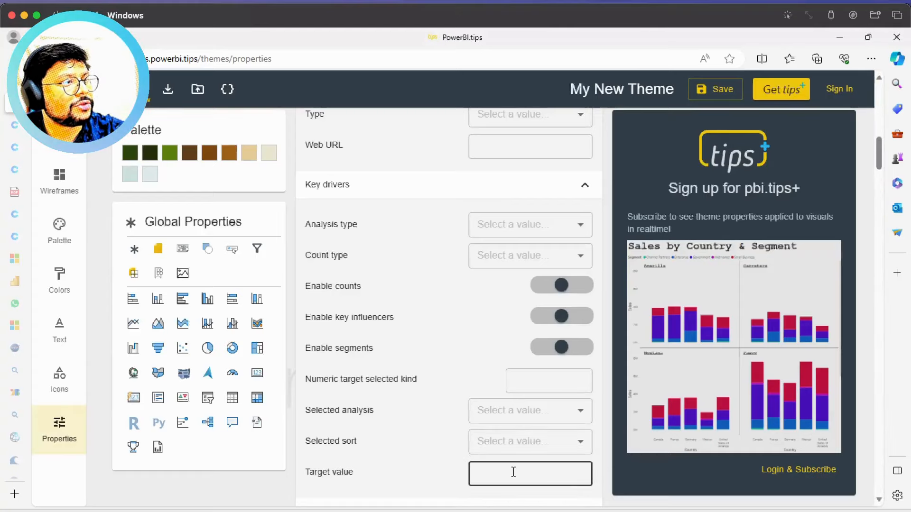
left_click(418, 459)
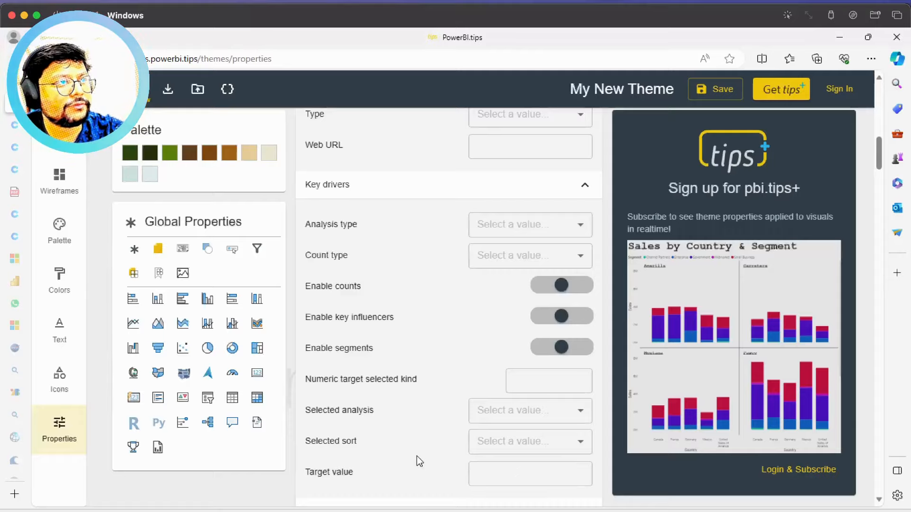
left_click_drag(879, 158, 881, 185)
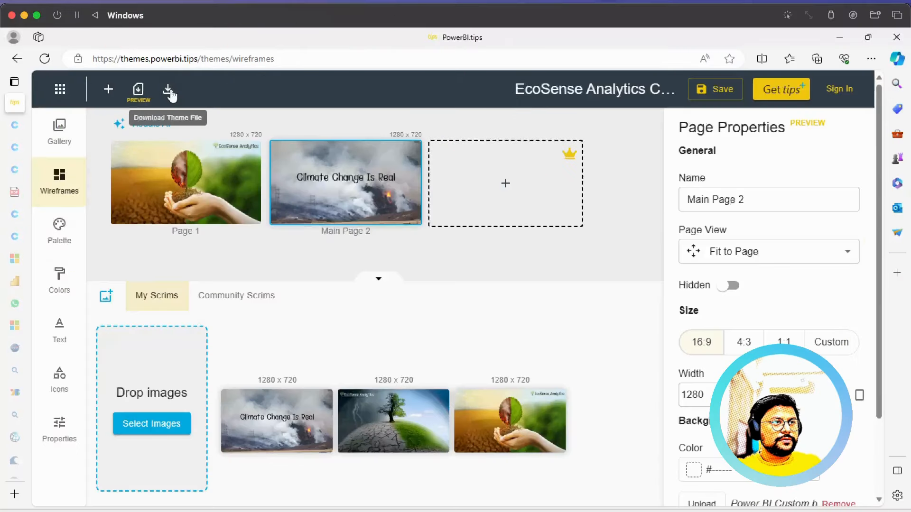
- Download the theme file of the EcoSense Analytics theme
left_click(169, 91)
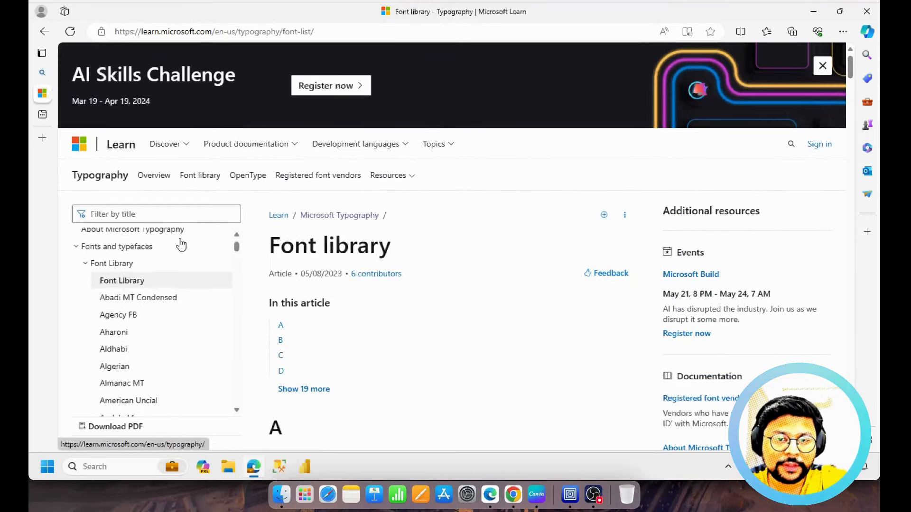
- Browse the A and B sections of the Font library page on Microsoft Learn for available fonts
scroll(180, 245, "down", 5)
scroll(180, 257, "up", 4)
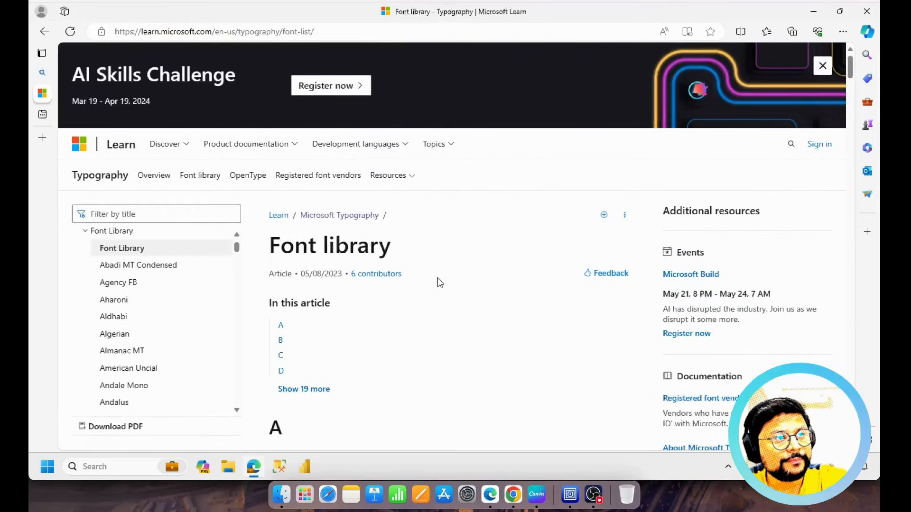
scroll(438, 280, "down", 12)
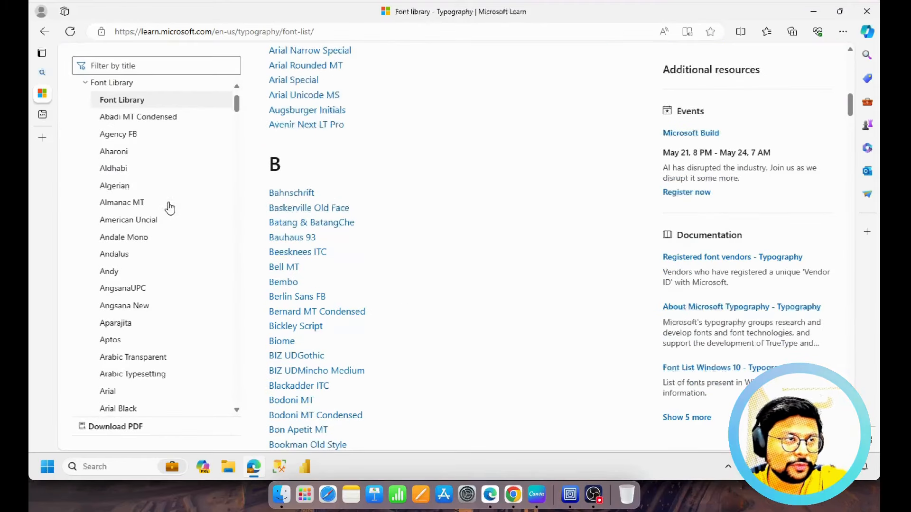
scroll(344, 286, "up", 1)
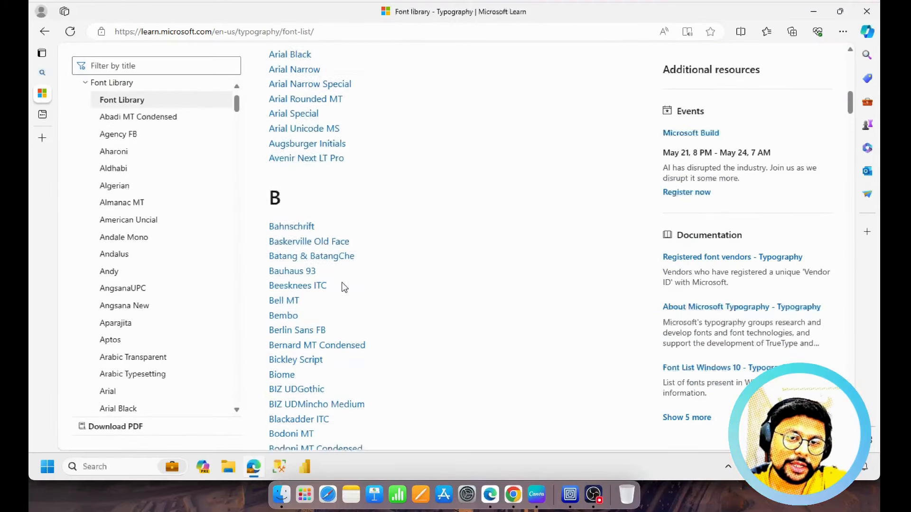
scroll(344, 287, "up", 1)
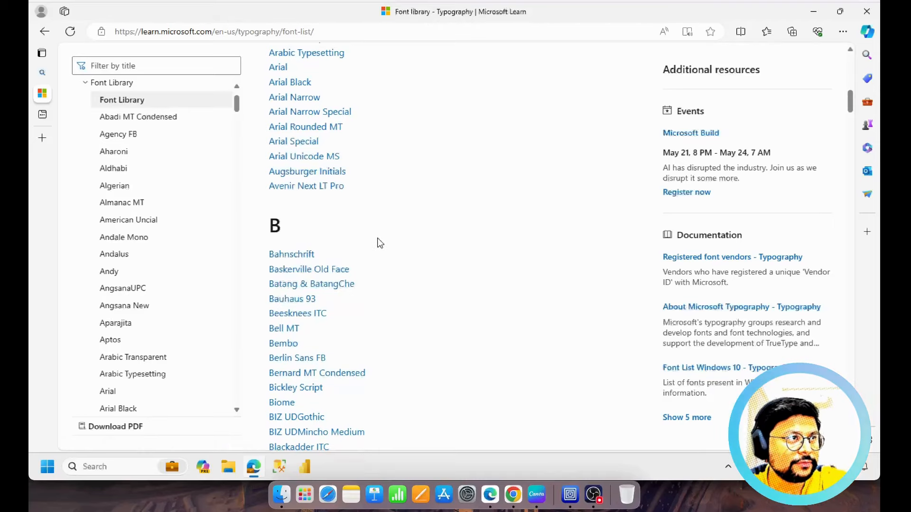
scroll(378, 242, "down", 2)
scroll(380, 243, "up", 1)
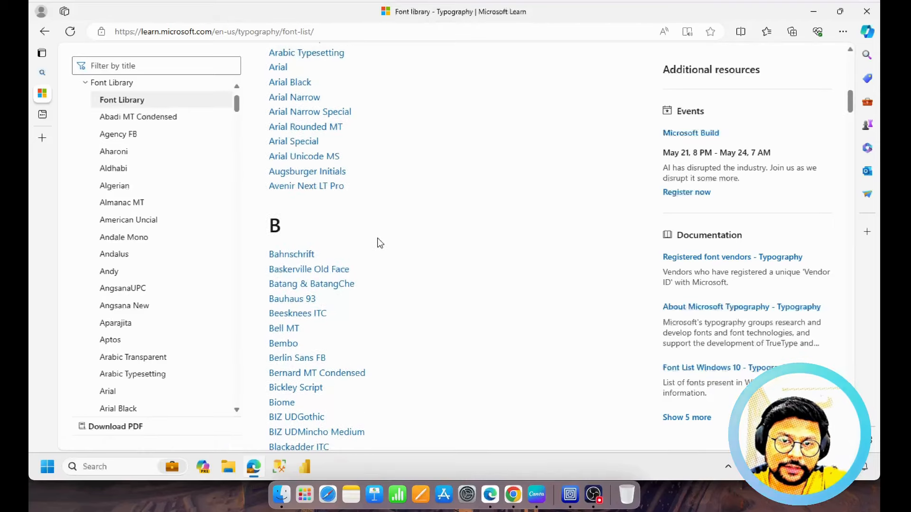
- Browse the font library through the B and C sections and return to the start of the A section
scroll(380, 243, "down", 7)
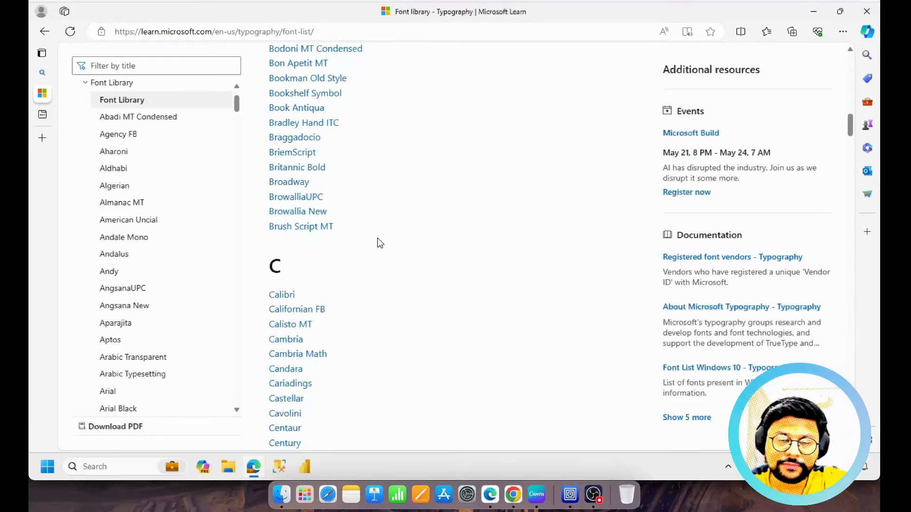
scroll(380, 242, "up", 7)
scroll(380, 243, "up", 15)
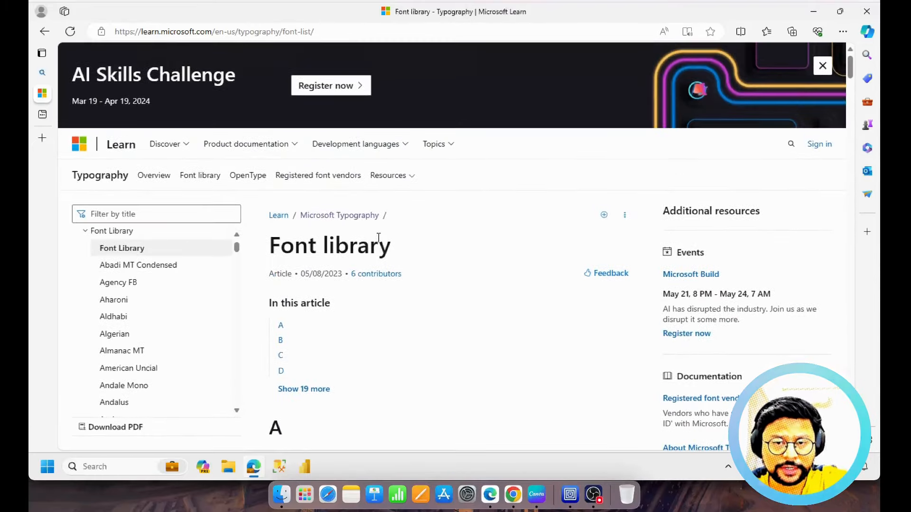
scroll(379, 277, "down", 1)
scroll(378, 277, "down", 3)
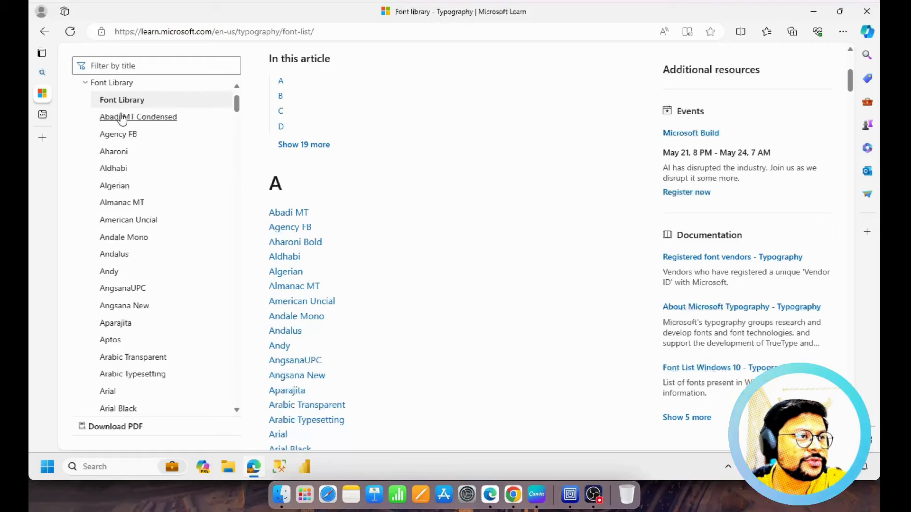
- Open the EcoSense Analytics Company Power BI Theme.json file from the recent files in File Explorer, using Word just once
key("super+e")
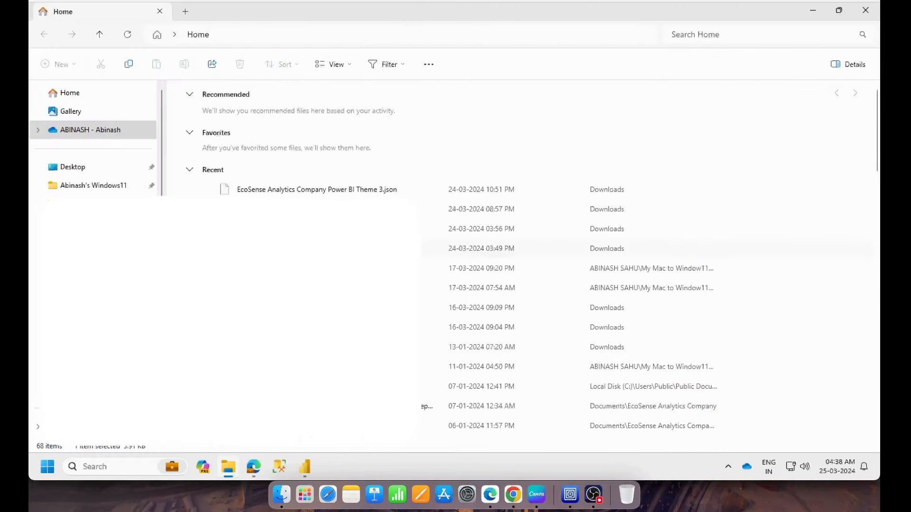
right_click(347, 249)
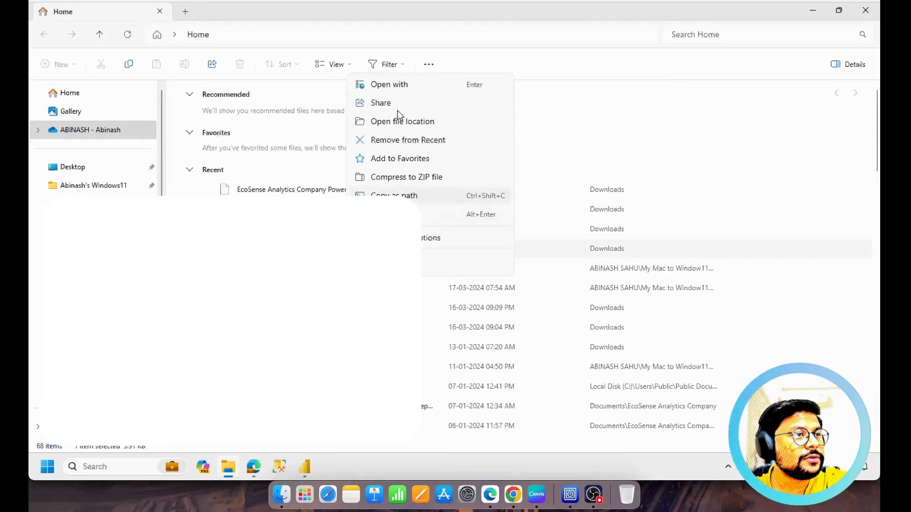
left_click(408, 85)
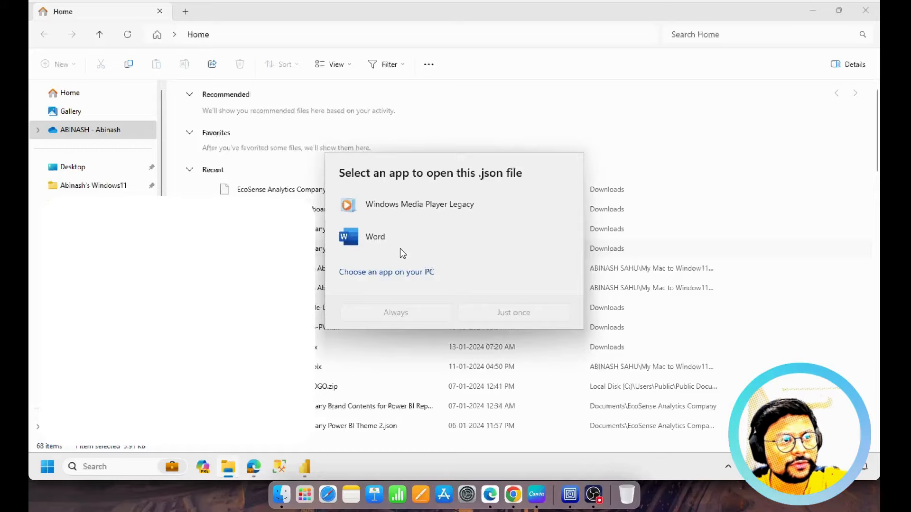
left_click(400, 248)
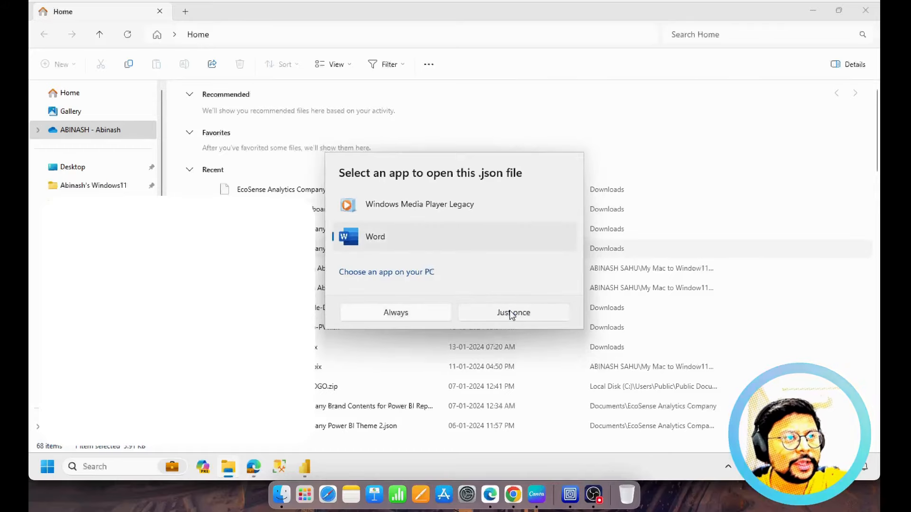
left_click(511, 313)
- Examine the theme's JSON code and select the fontFamily value in the card's labels entry
scroll(415, 248, "down", 1)
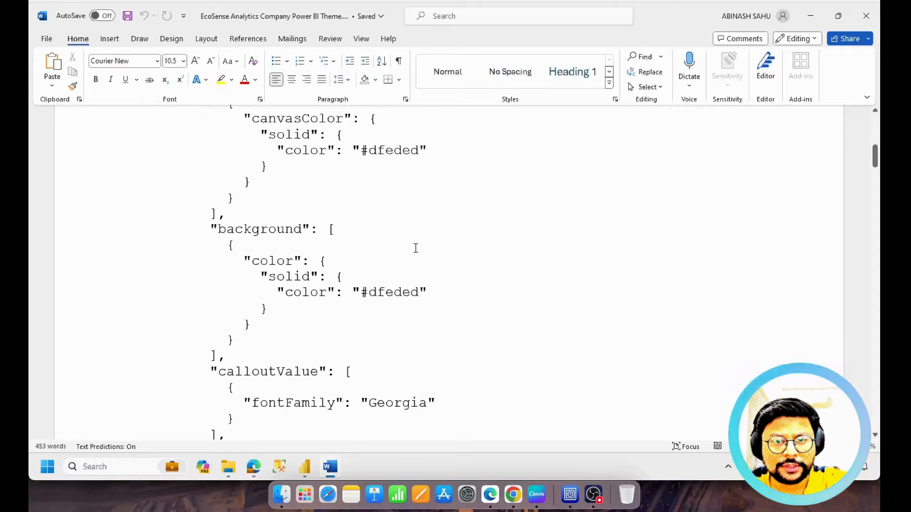
scroll(416, 248, "up", 4)
scroll(414, 250, "down", 10)
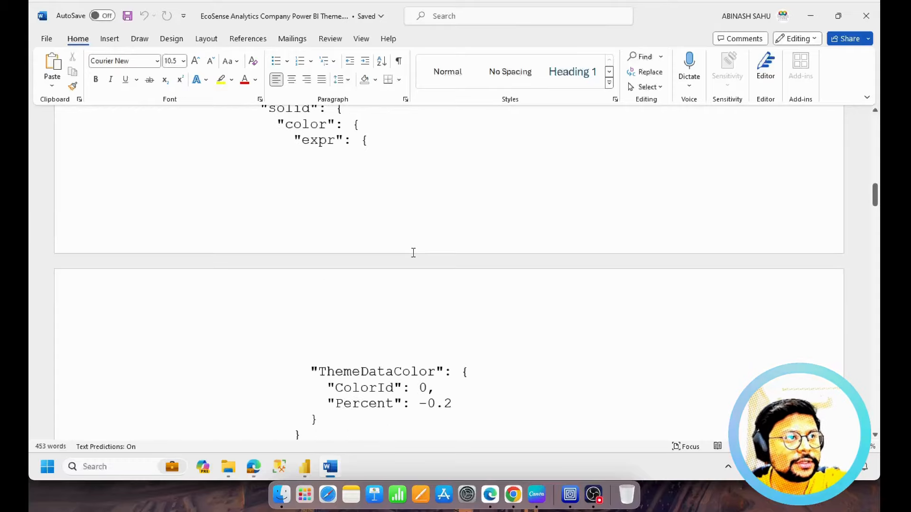
scroll(413, 253, "up", 1)
scroll(418, 242, "up", 2)
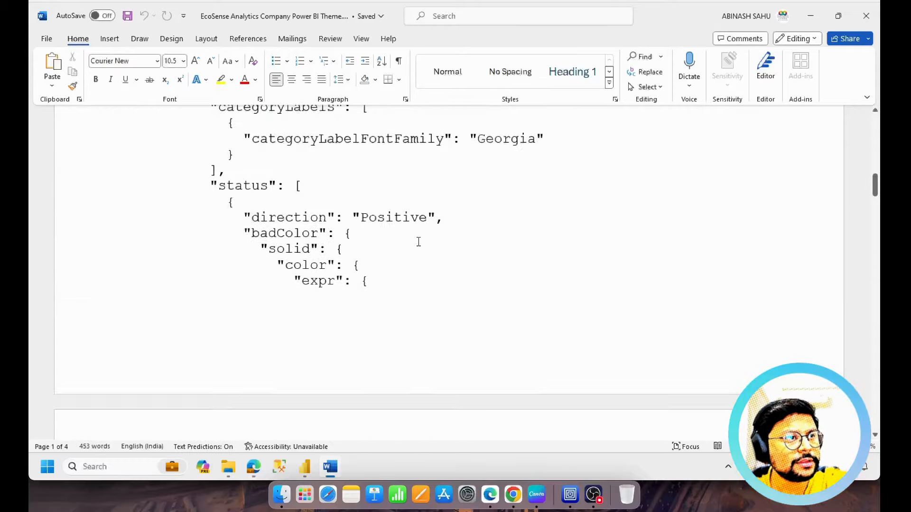
scroll(418, 242, "down", 4)
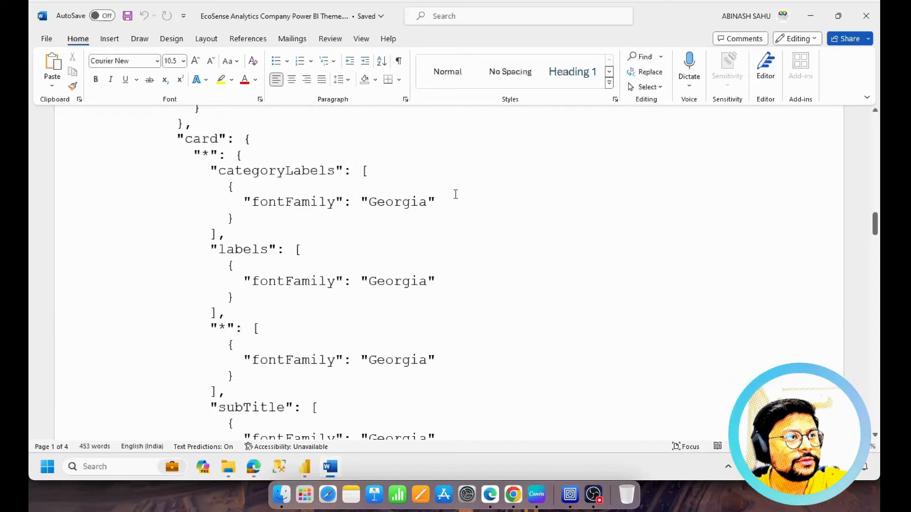
double_click(395, 284)
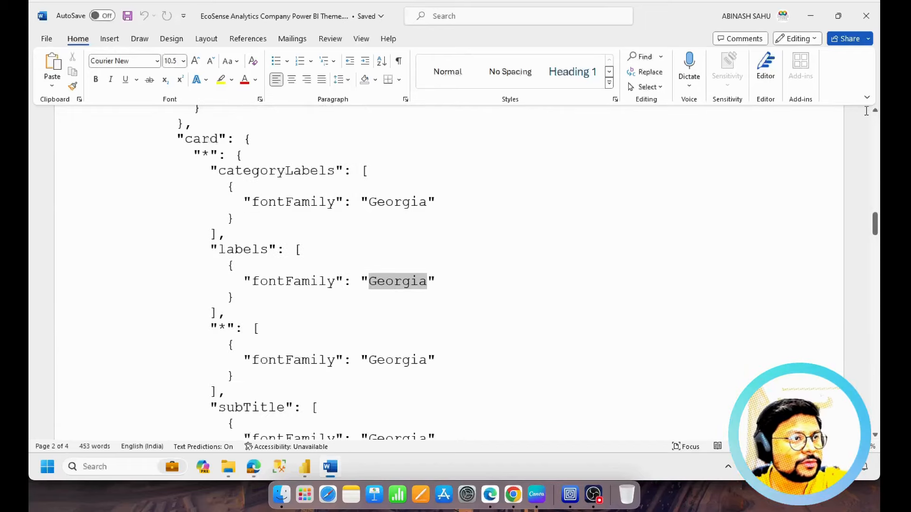
- Return to the font library in the browser, open the Agency FB font family page and select the font name in its heading
left_click(811, 17)
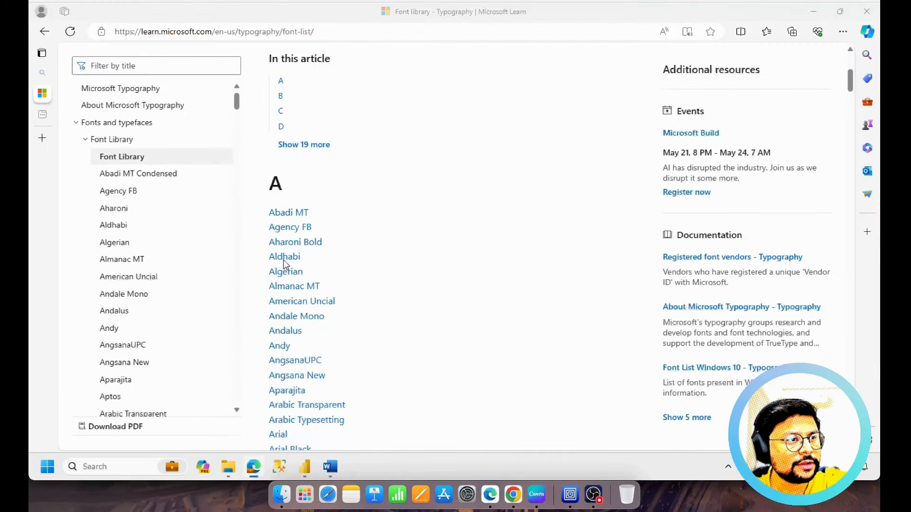
left_click(306, 228)
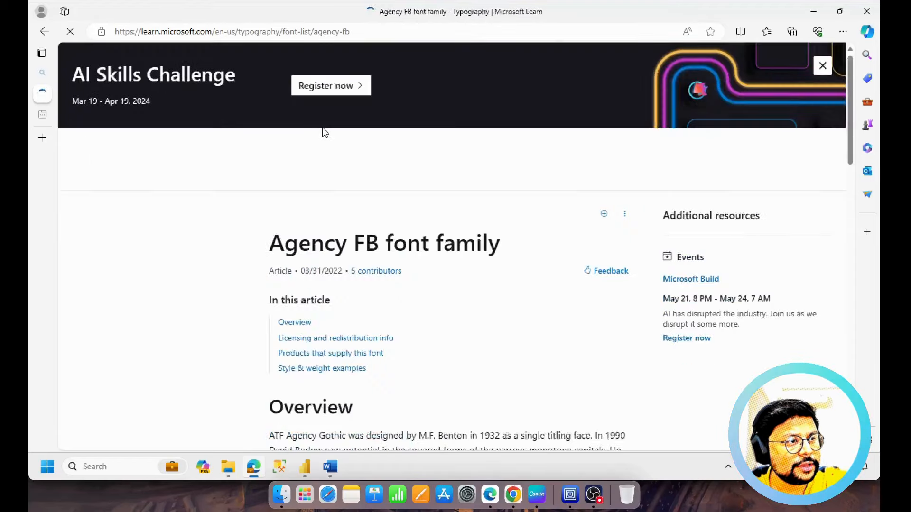
left_click_drag(287, 245, 375, 245)
- Switch to the EcoSense Analytics Dashboard in Power BI Desktop, expand the financials table and select the Product table visual
left_click(304, 467)
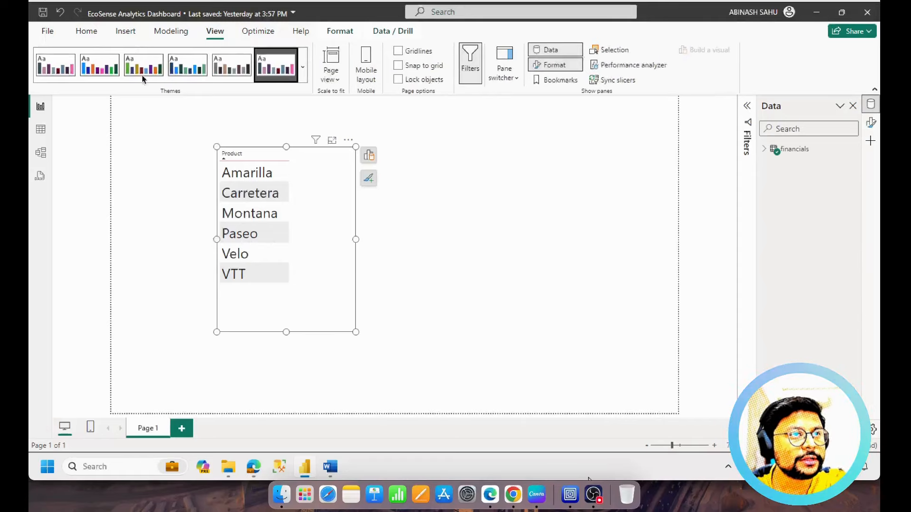
left_click(410, 282)
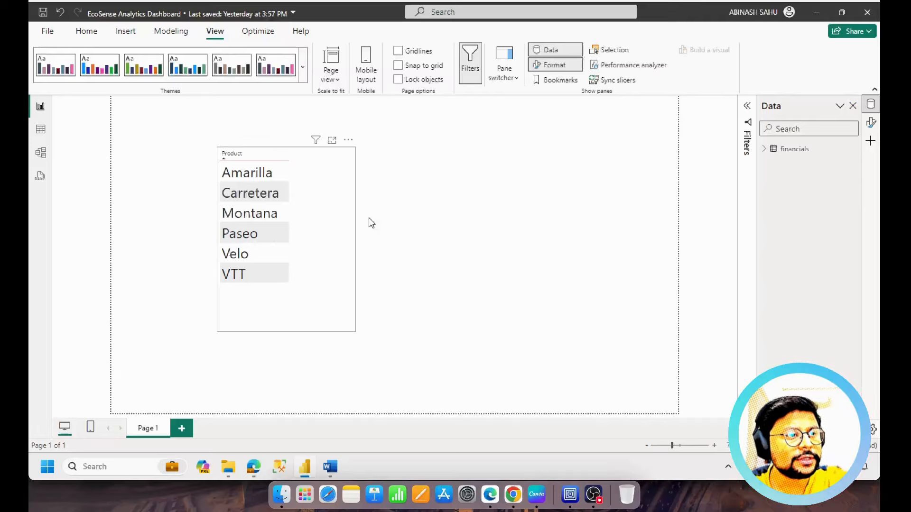
left_click(765, 150)
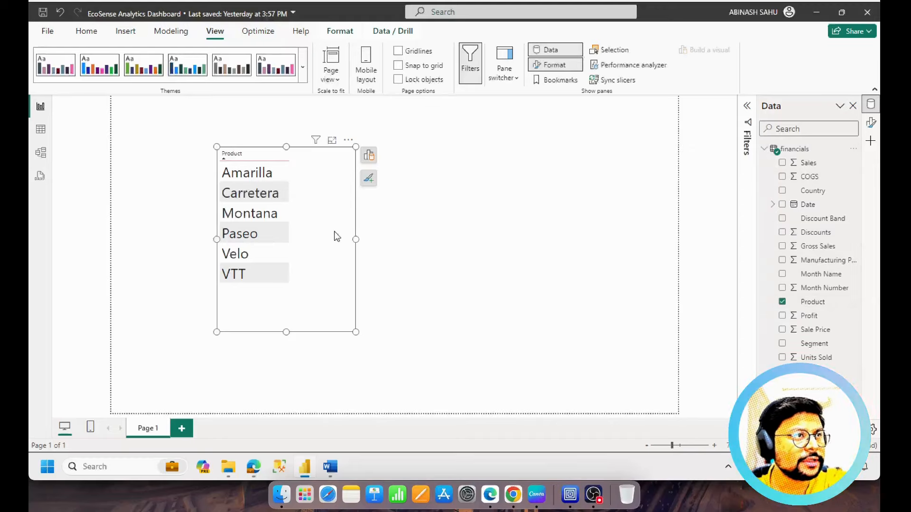
left_click(248, 173)
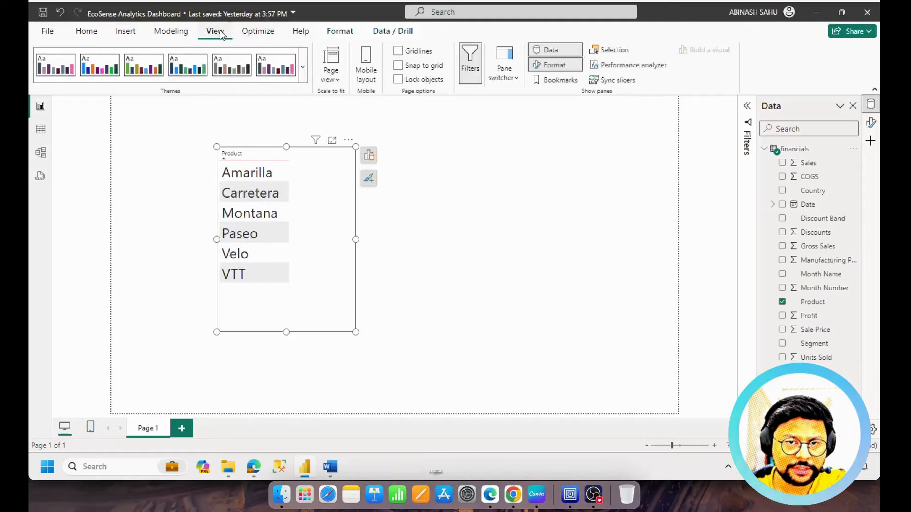
- Import EcoSense Analytics Company Power BI Theme.json from Downloads as the report theme
left_click(304, 68)
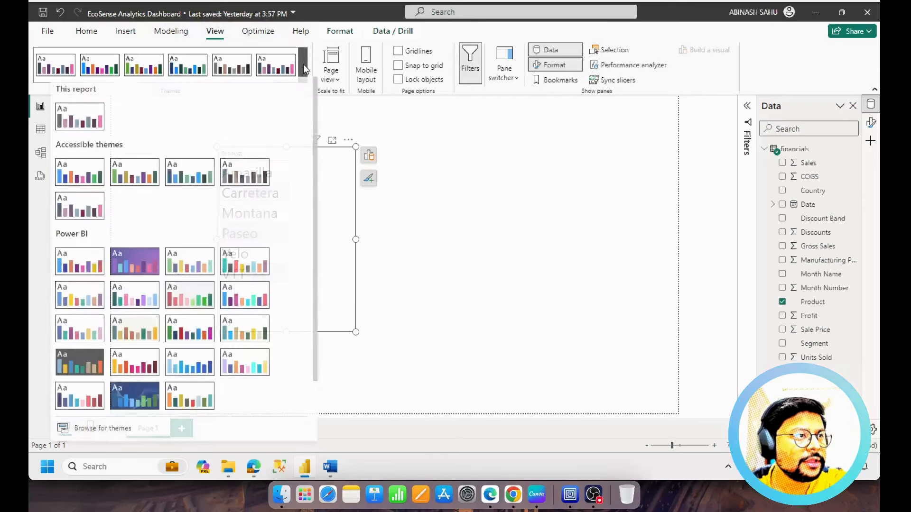
left_click(265, 265)
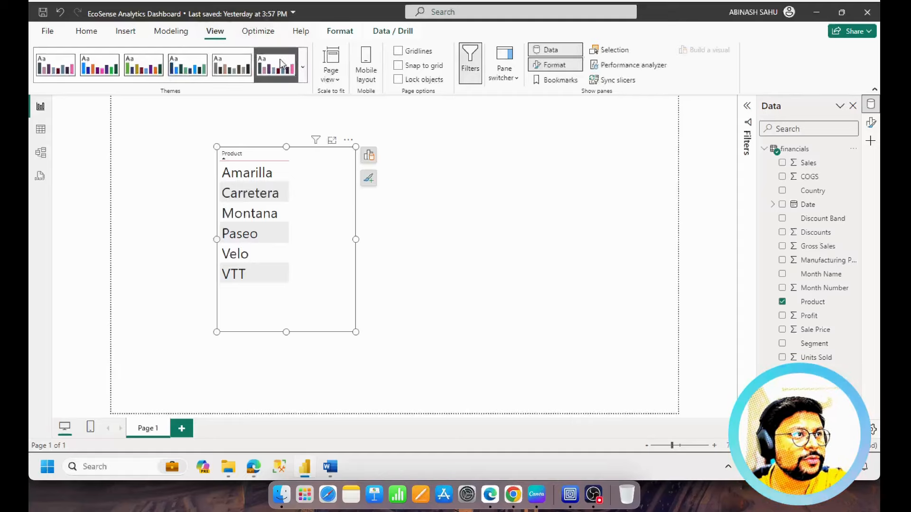
left_click(304, 67)
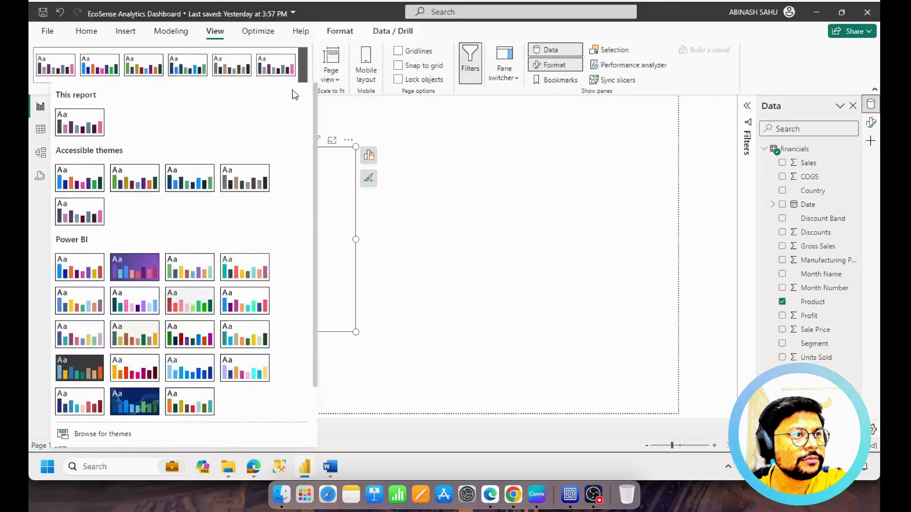
scroll(285, 286, "down", 3)
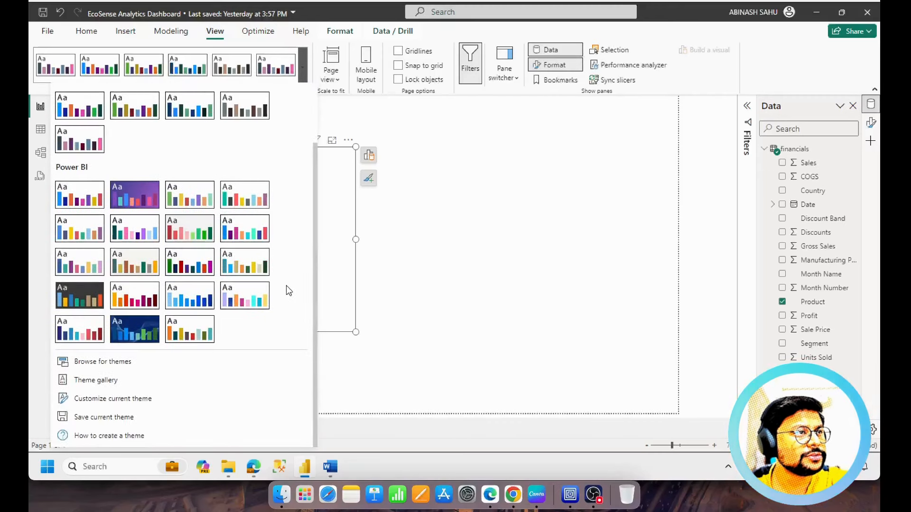
left_click(94, 366)
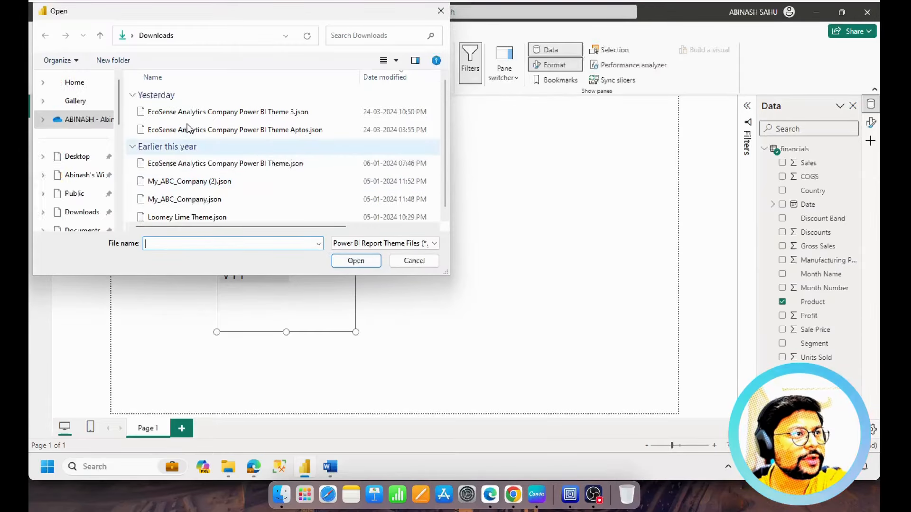
left_click(203, 164)
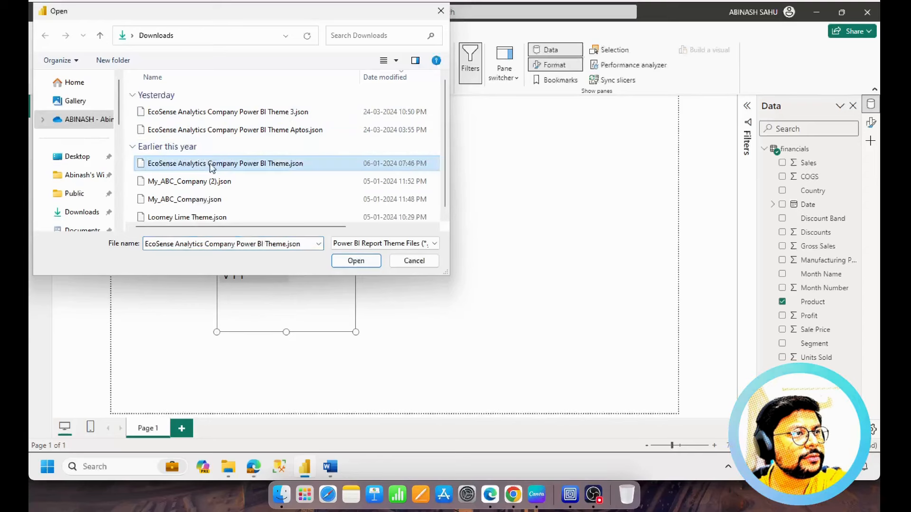
left_click(373, 263)
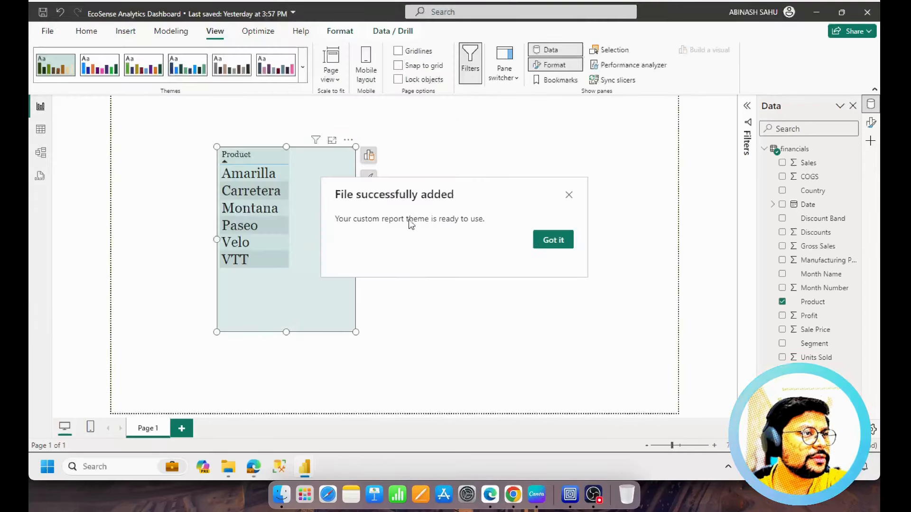
left_click(549, 237)
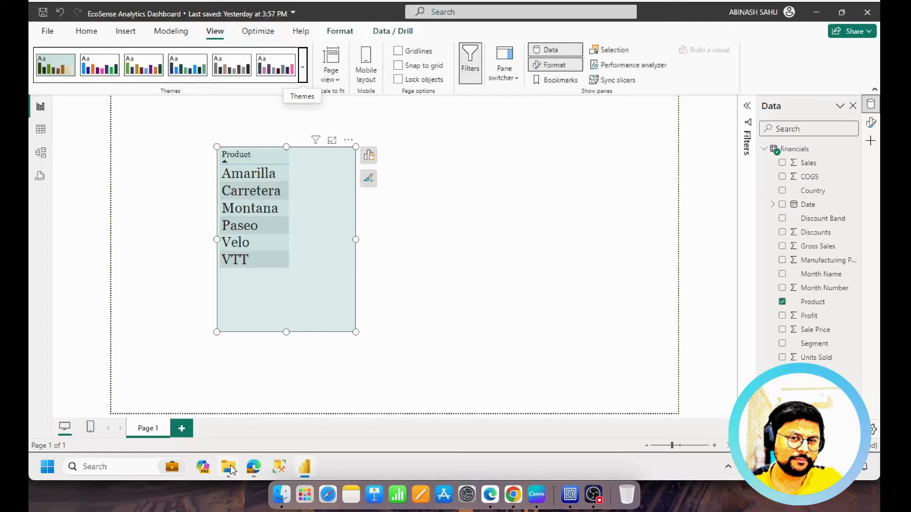
- Switch to File Explorer and reopen EcoSense Analytics Company Power BI Theme.json from the recent files in Word just once
mouse_move(231, 470)
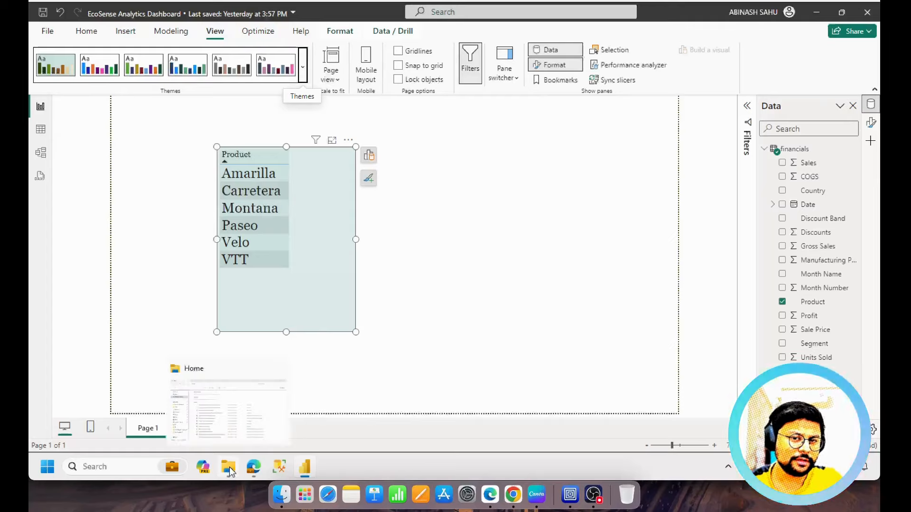
left_click(226, 422)
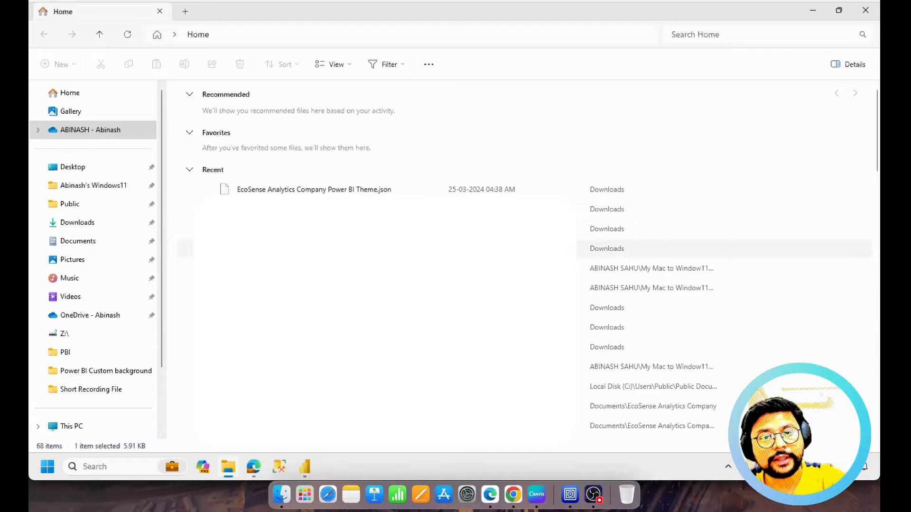
left_click(301, 194)
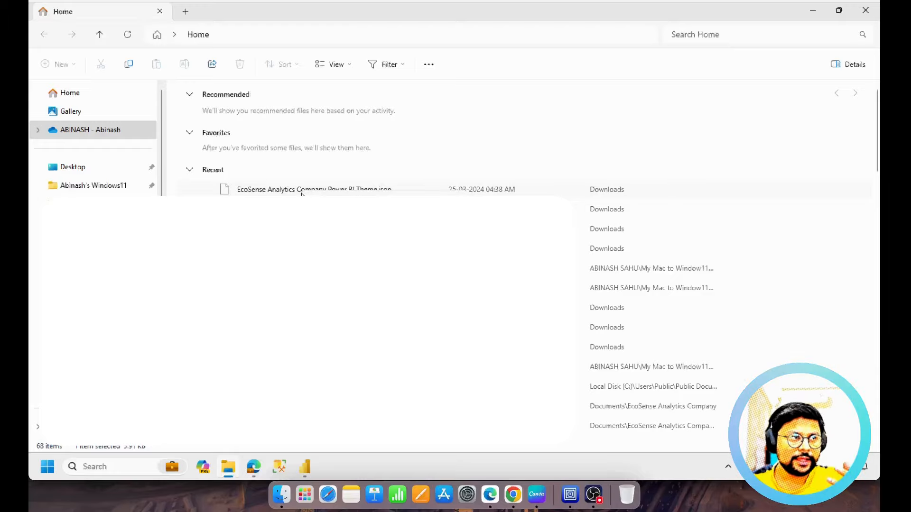
right_click(301, 194)
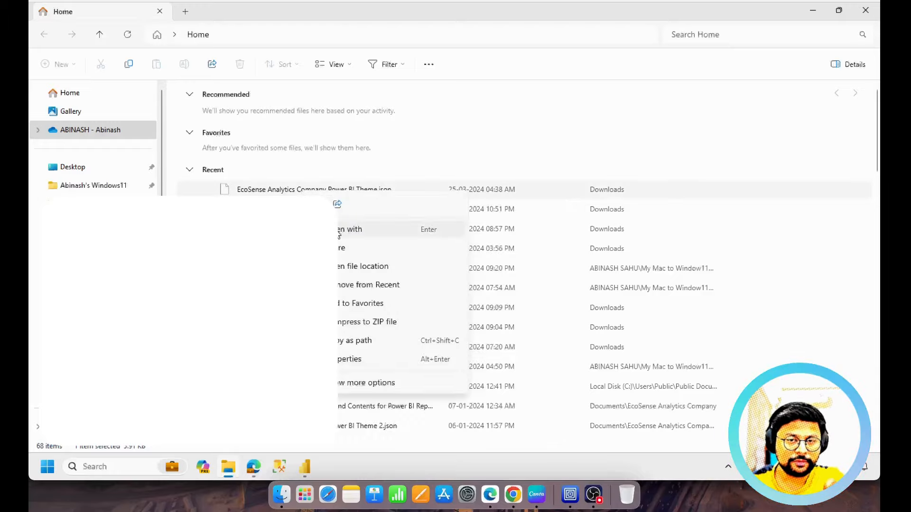
left_click(339, 233)
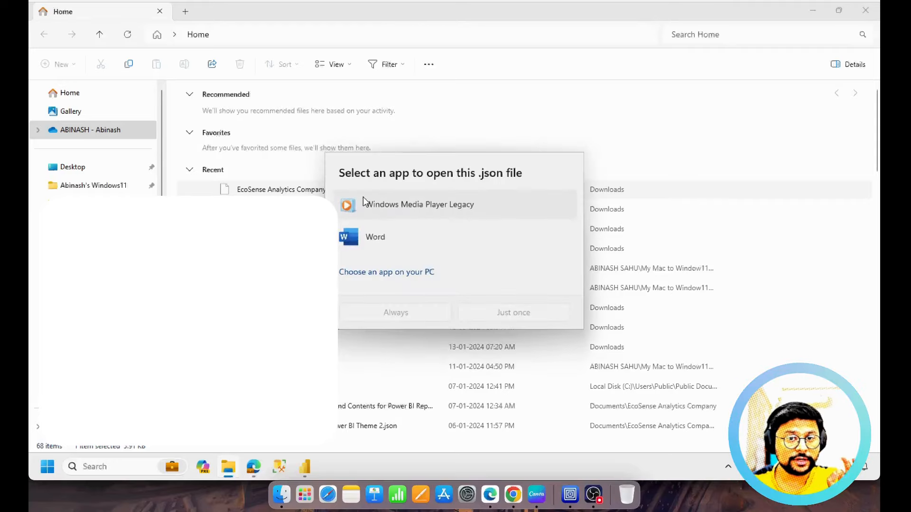
left_click(434, 238)
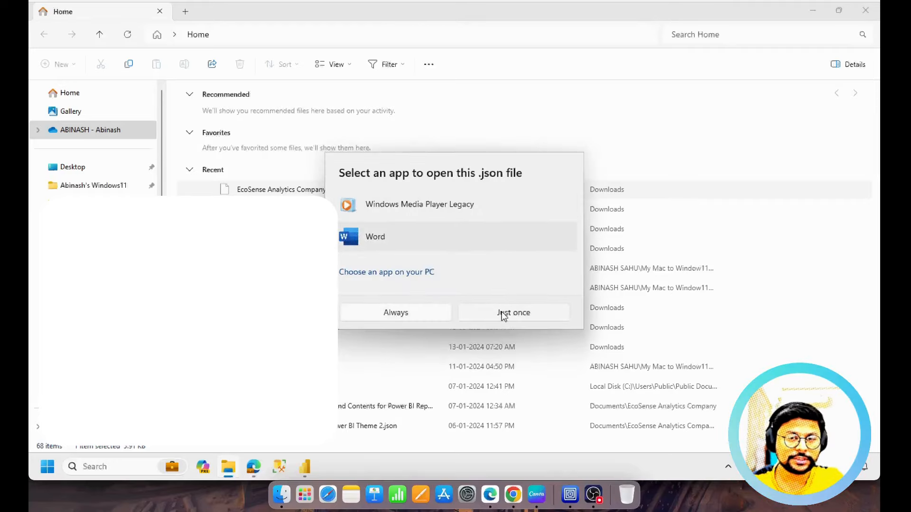
left_click(504, 312)
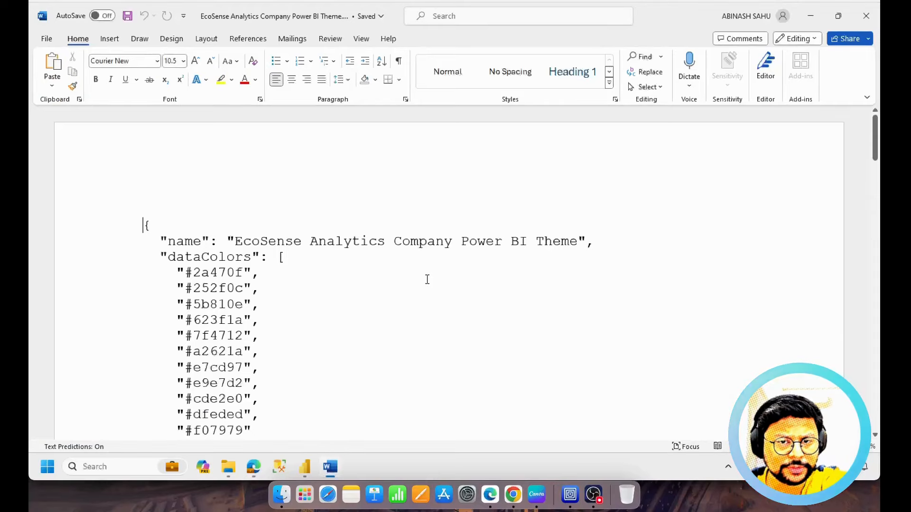
- Replace every occurrence of Georgia with Agency FB throughout the theme JSON document
scroll(443, 261, "down", 15)
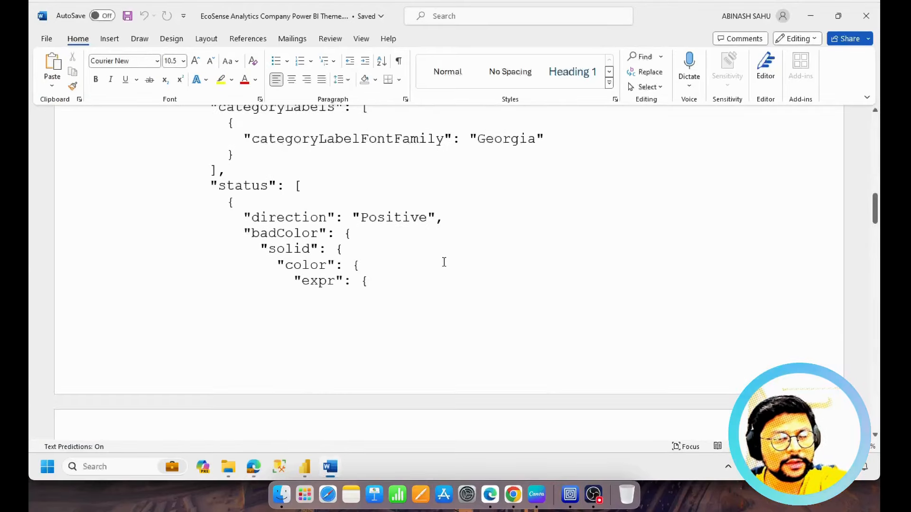
scroll(477, 259, "down", 10)
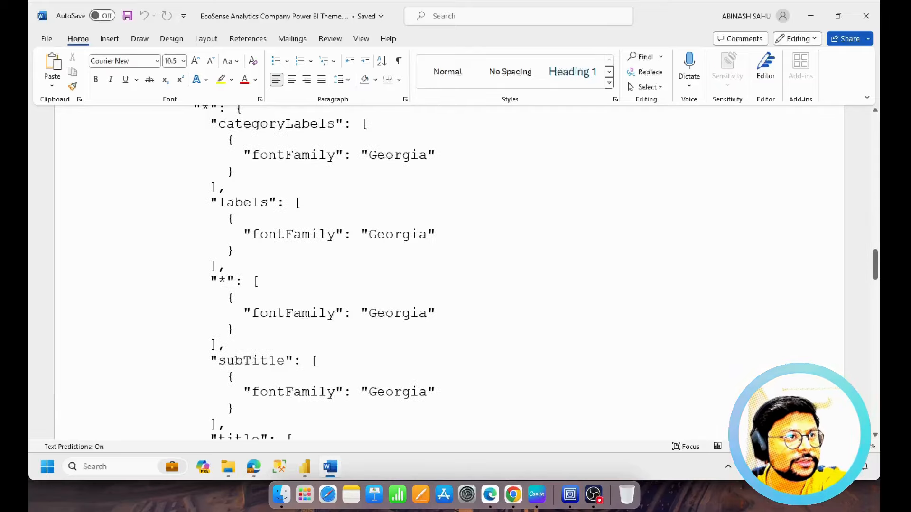
scroll(470, 246, "down", 10)
scroll(471, 257, "up", 15)
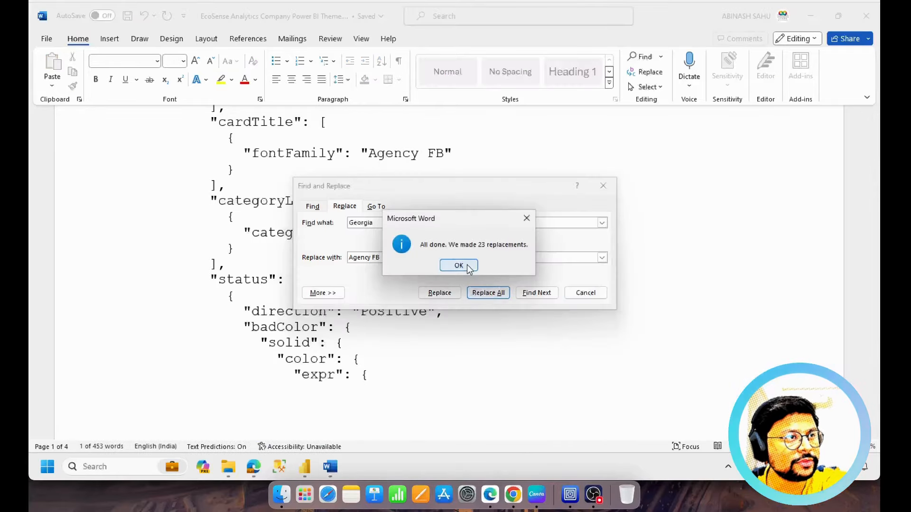
left_click(458, 266)
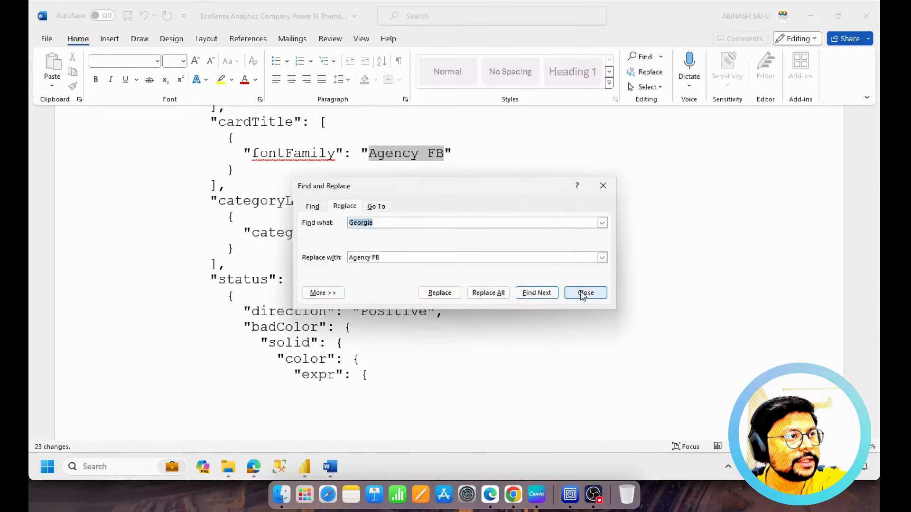
left_click(585, 292)
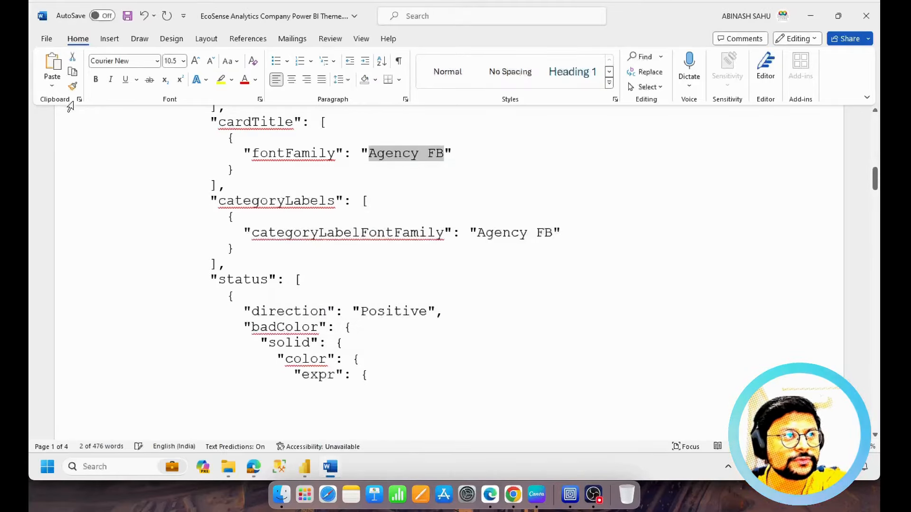
- Save the document as a plain text copy named EcoSense Analytics Company Power BI Theme Agency FB in Downloads, and close Word
left_click(47, 38)
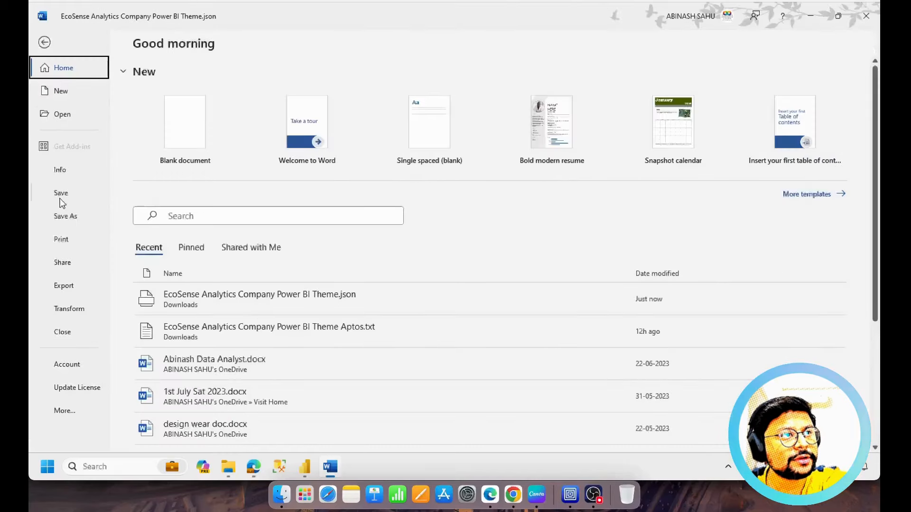
left_click(64, 216)
left_click(496, 87)
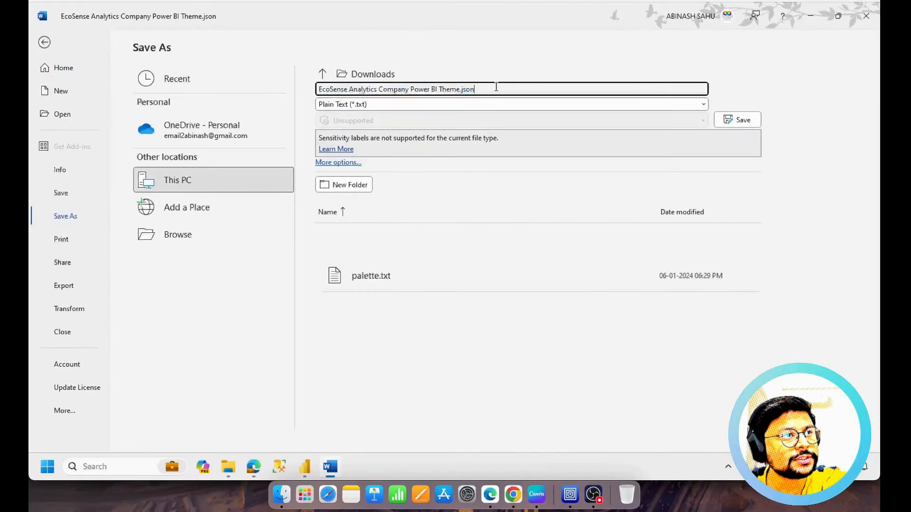
key("BackSpace")
key("BackSpace")
key("BackSpace")
key("BackSpace")
key("BackSpace")
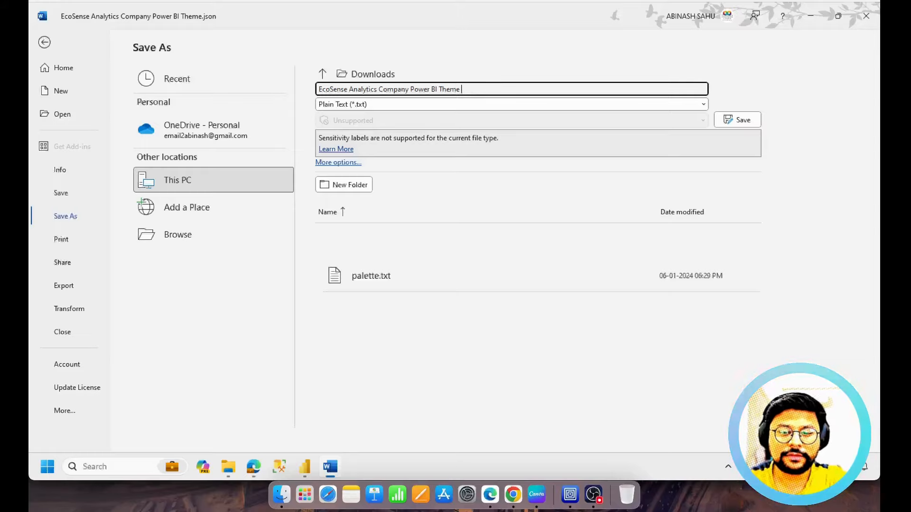
type("Ge")
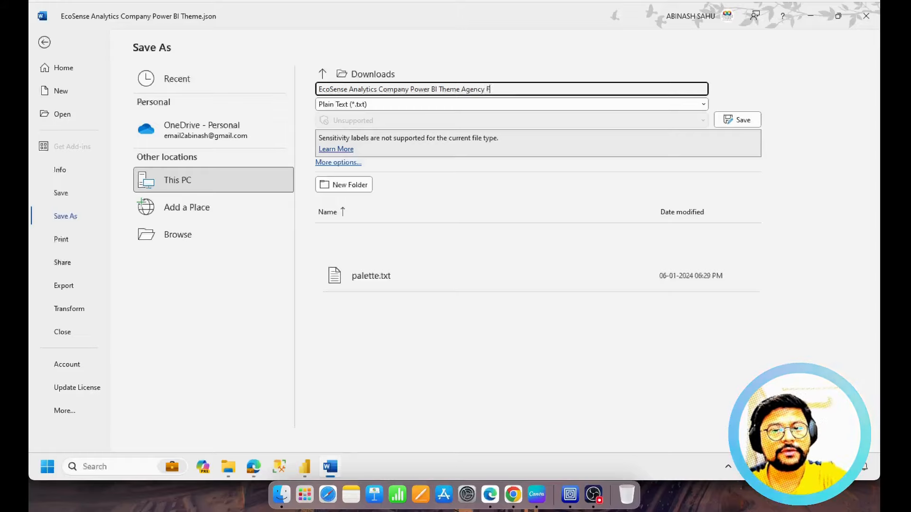
left_click(736, 120)
left_click(544, 322)
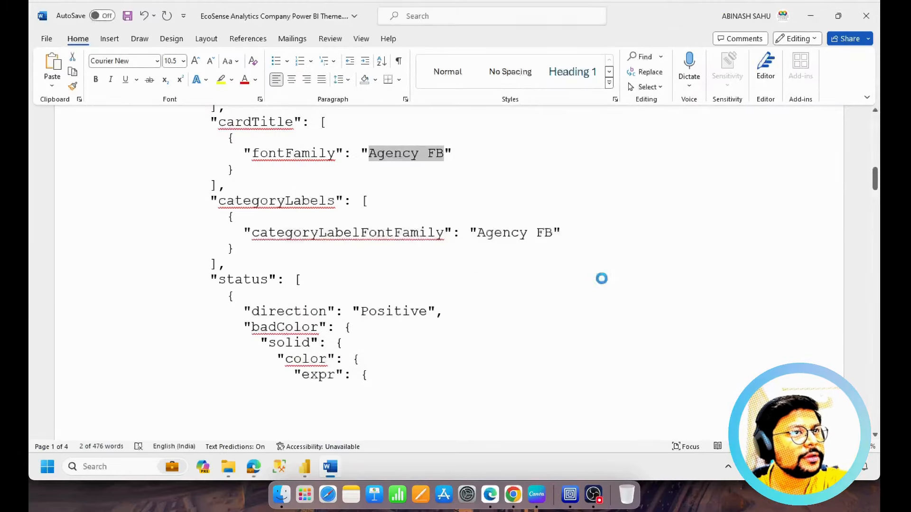
left_click(865, 19)
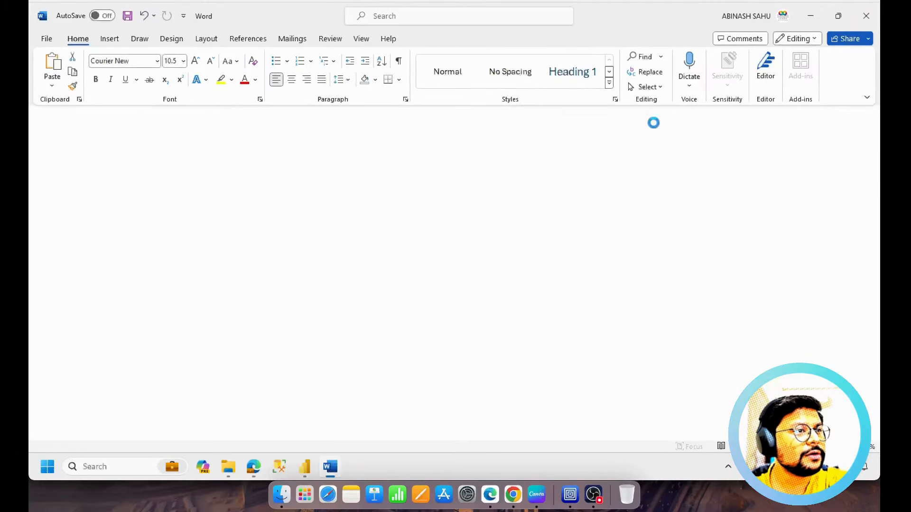
- Switch to File Explorer and change the extension of the EcoSense Analytics Company Power BI Theme Agency FB file in Downloads to .json
mouse_move(304, 465)
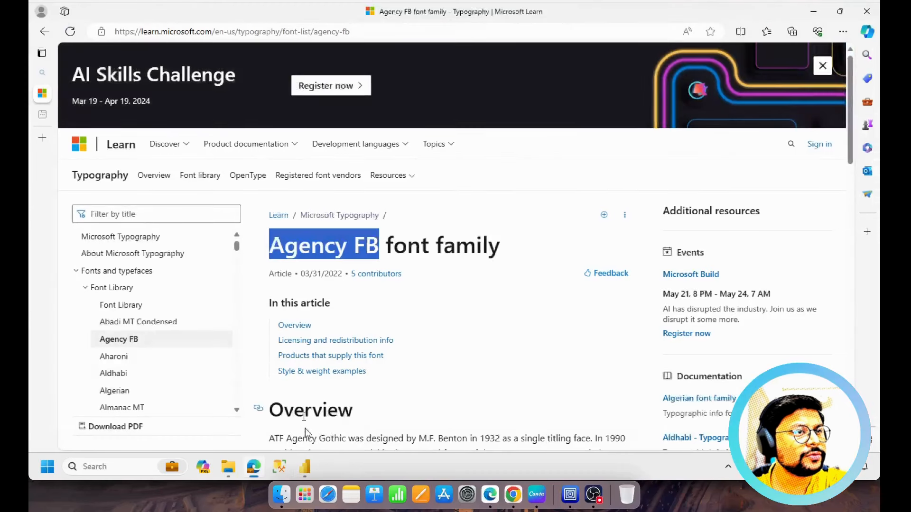
left_click(305, 420)
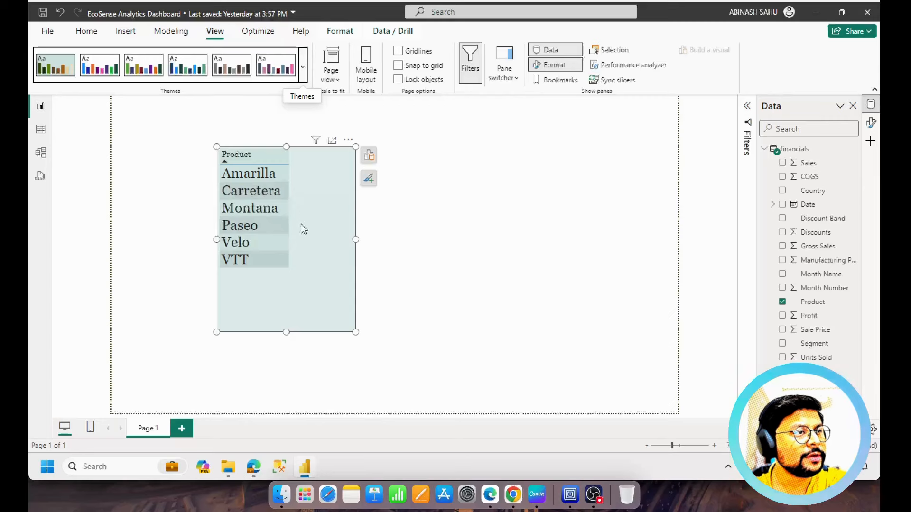
left_click(302, 71)
left_click(228, 466)
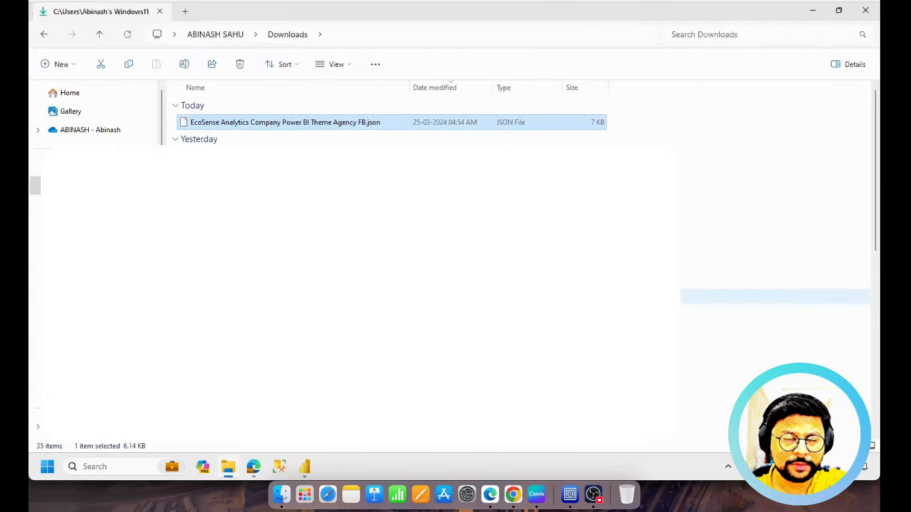
- Switch to Power BI Desktop and import EcoSense Analytics Company Power BI Theme Agency FB.json from Downloads as the report theme
left_click(306, 468)
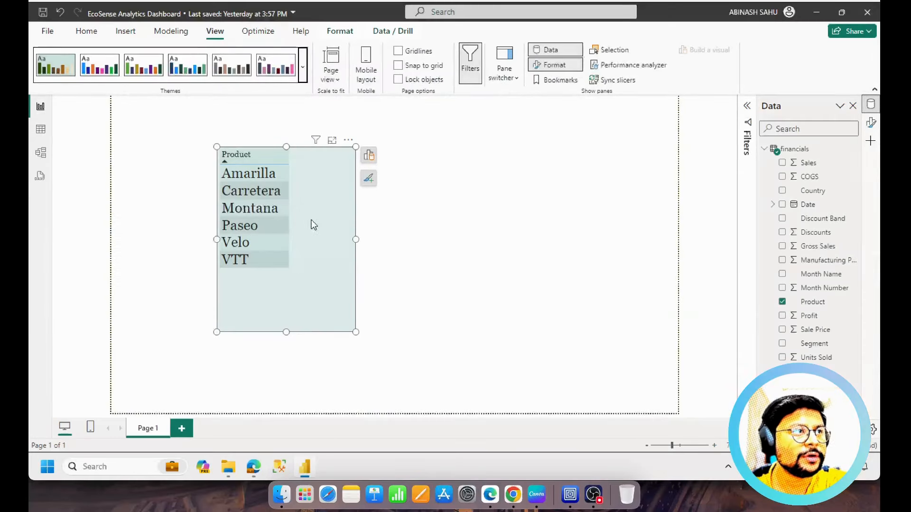
left_click(303, 71)
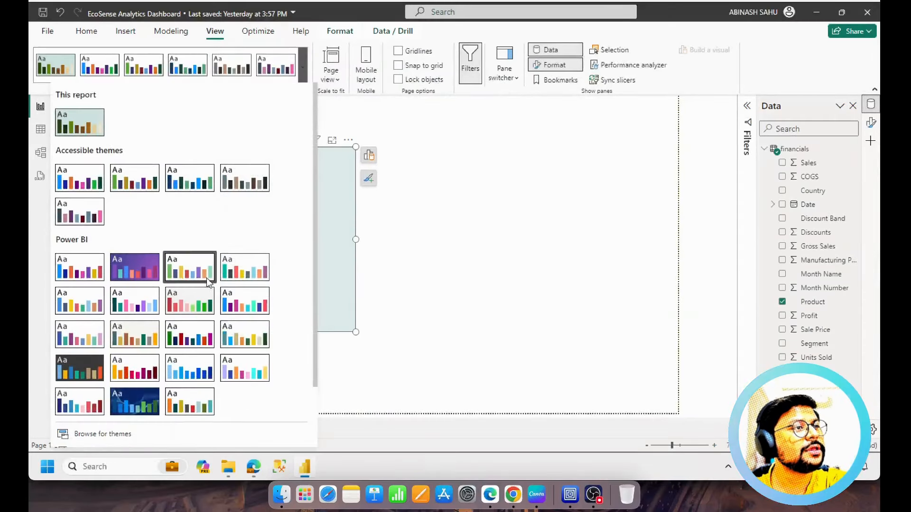
scroll(211, 285, "down", 2)
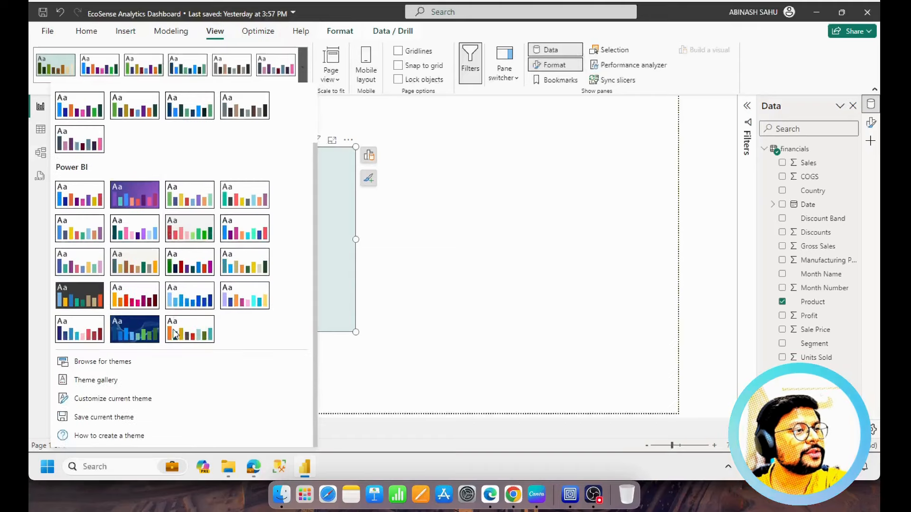
left_click(137, 363)
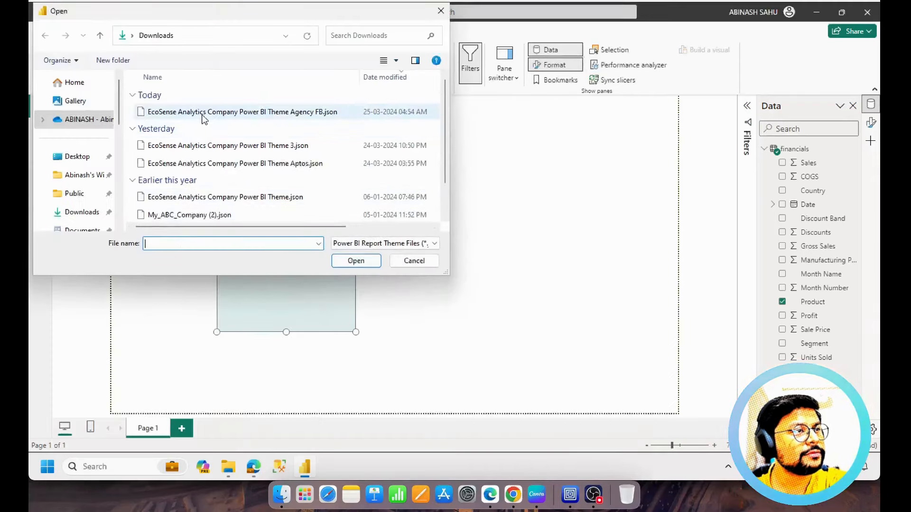
left_click(204, 114)
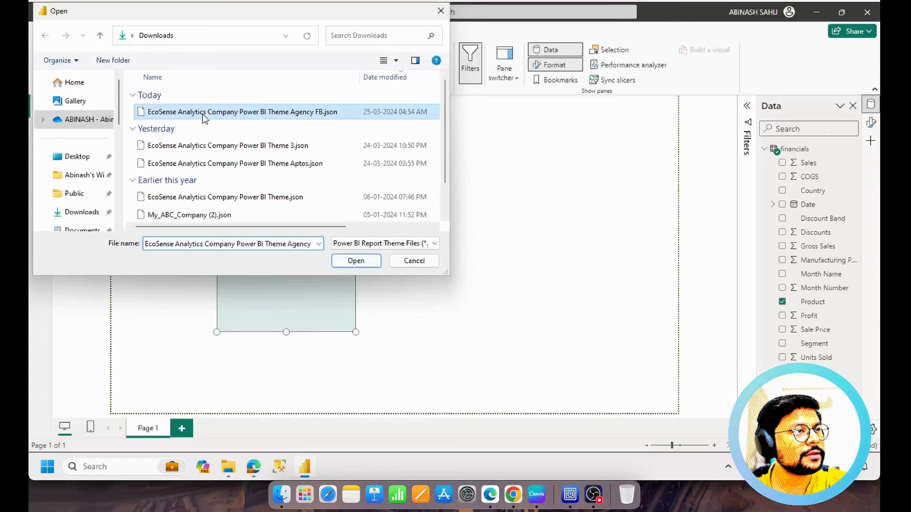
left_click(357, 261)
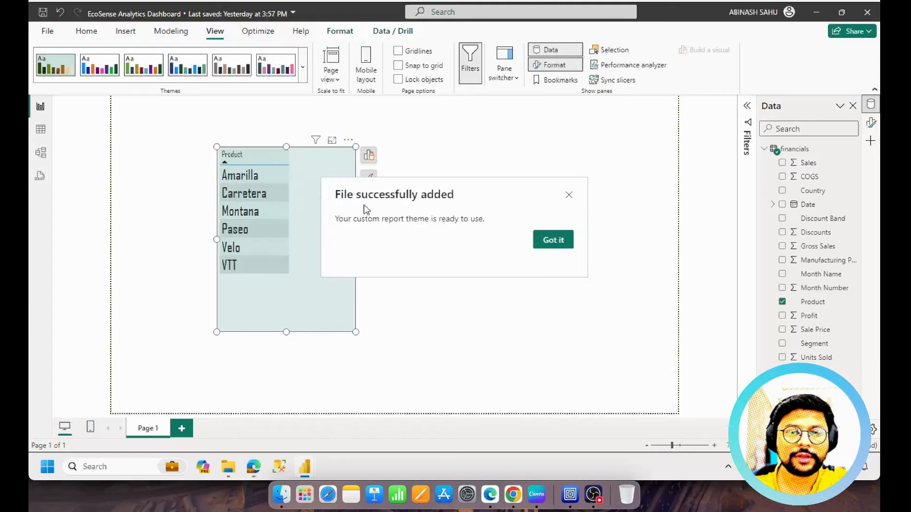
left_click(549, 241)
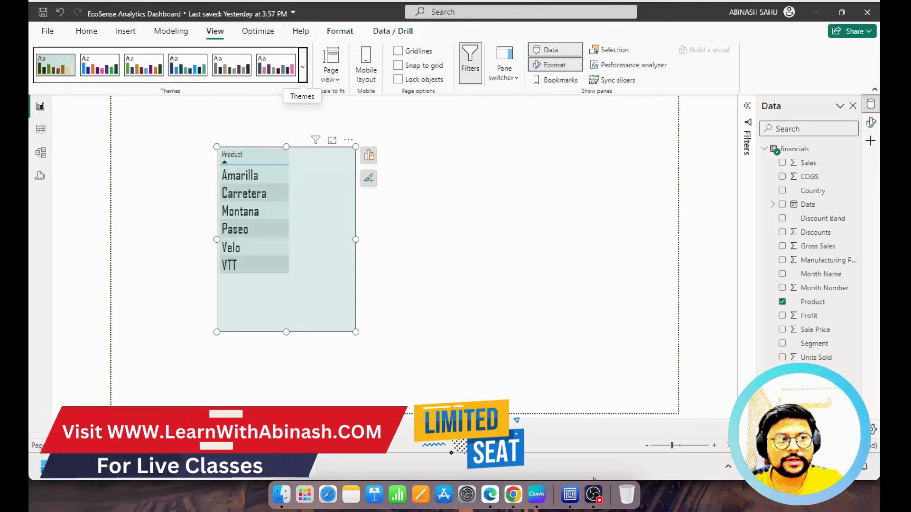